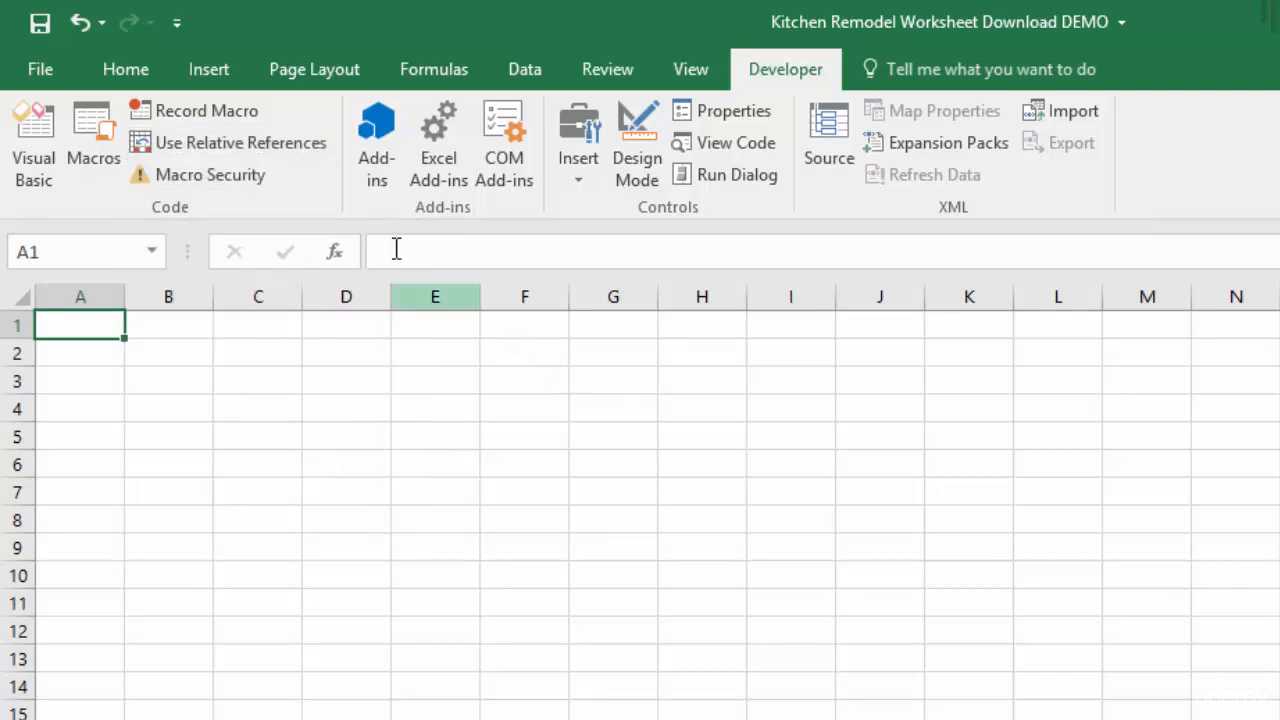
Start recording a macro named DayofWeekAbsolute in the Personal Macro Workbook, with relative references turned off
left_click(285, 148)
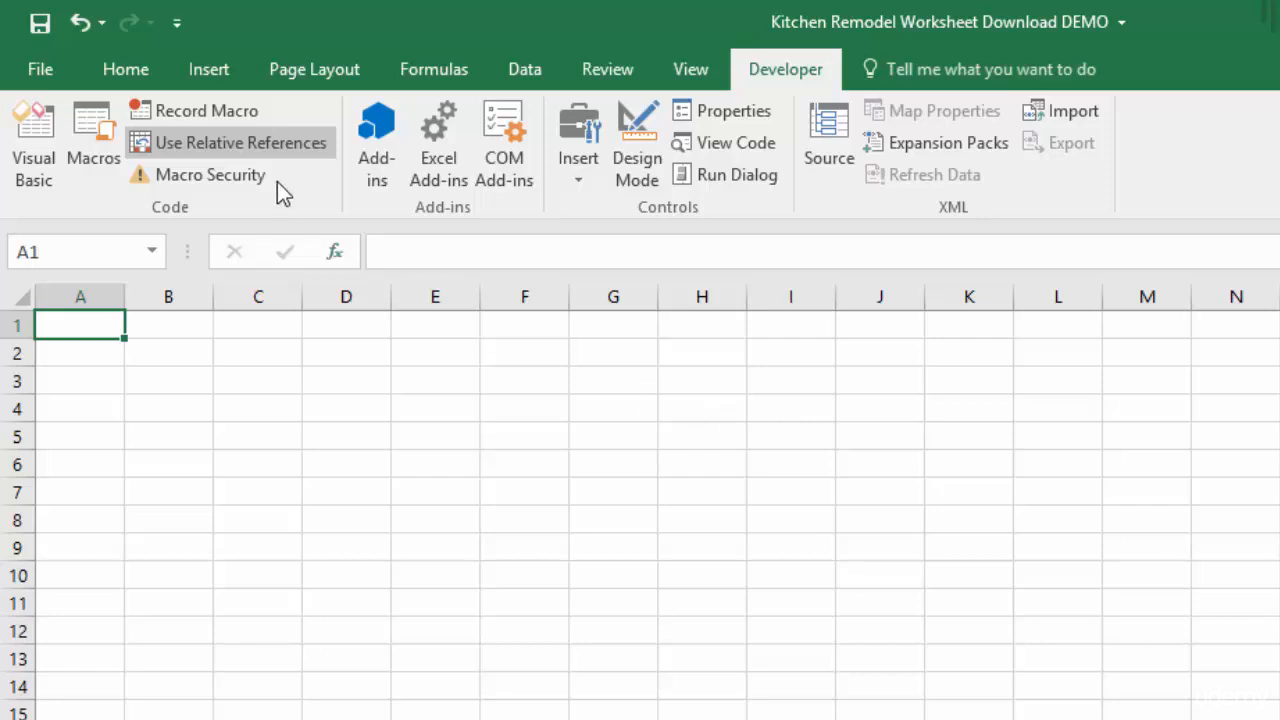
left_click(277, 150)
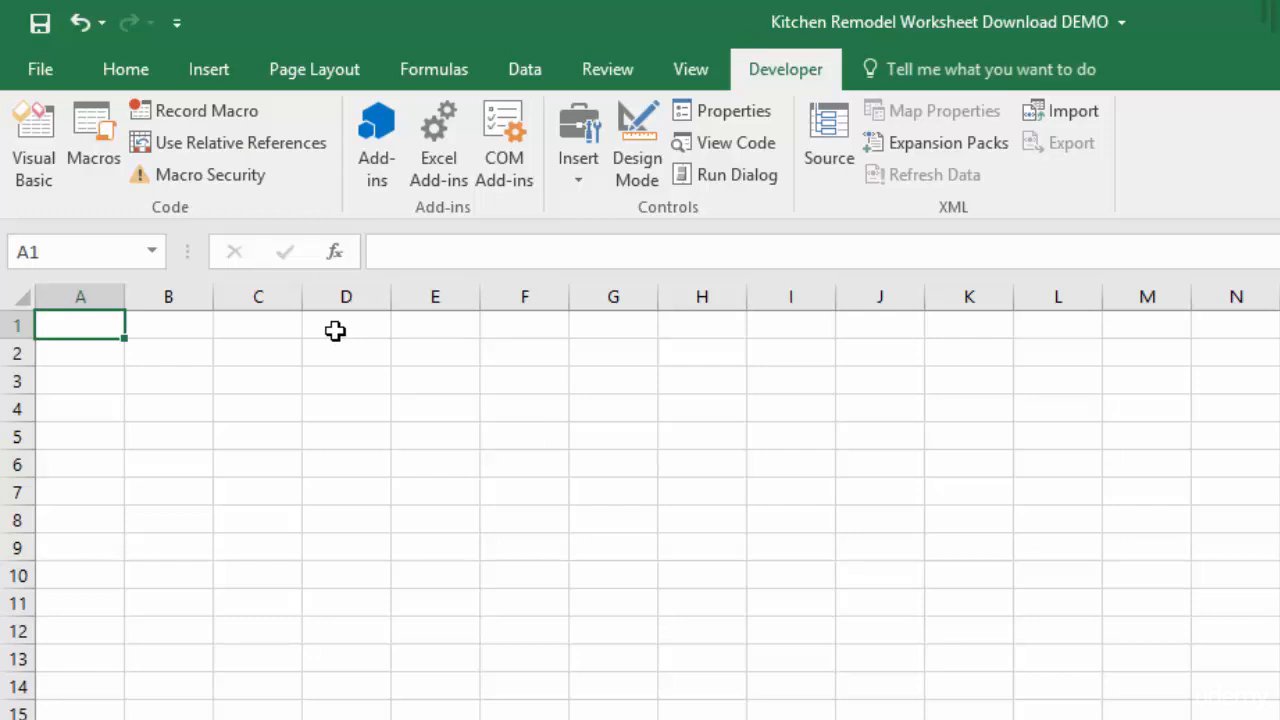
left_click(202, 113)
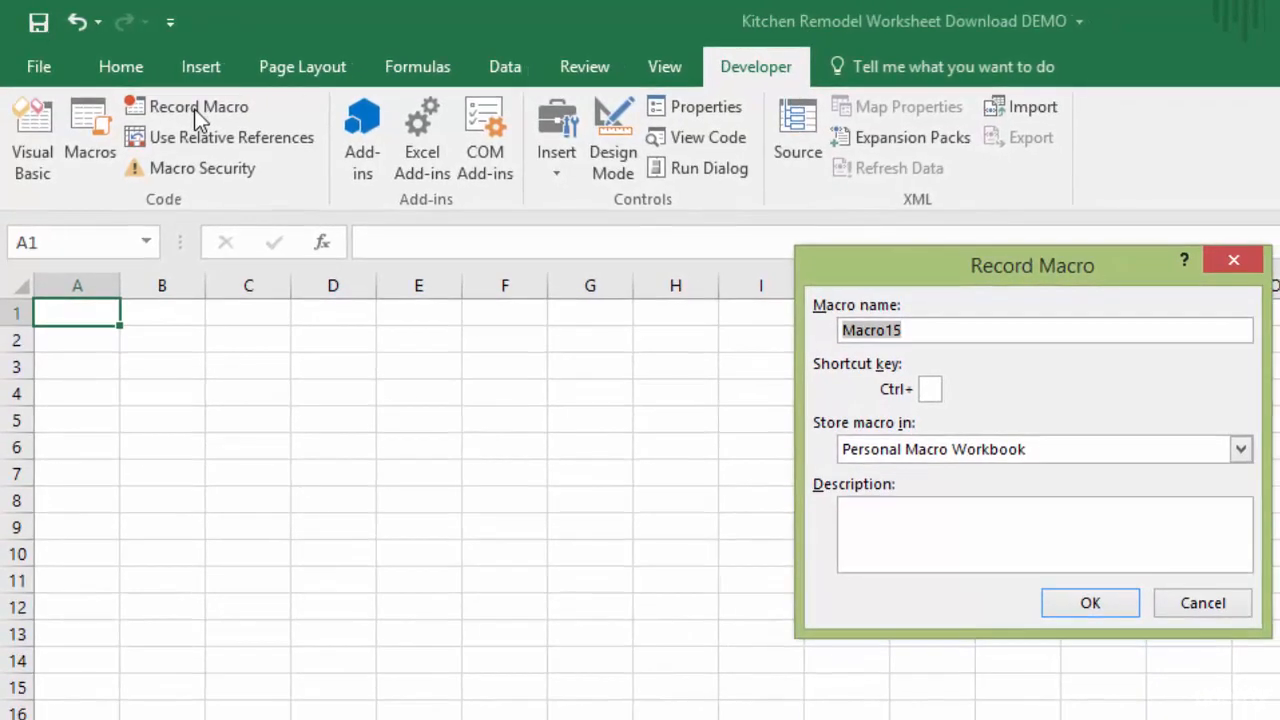
type("Day")
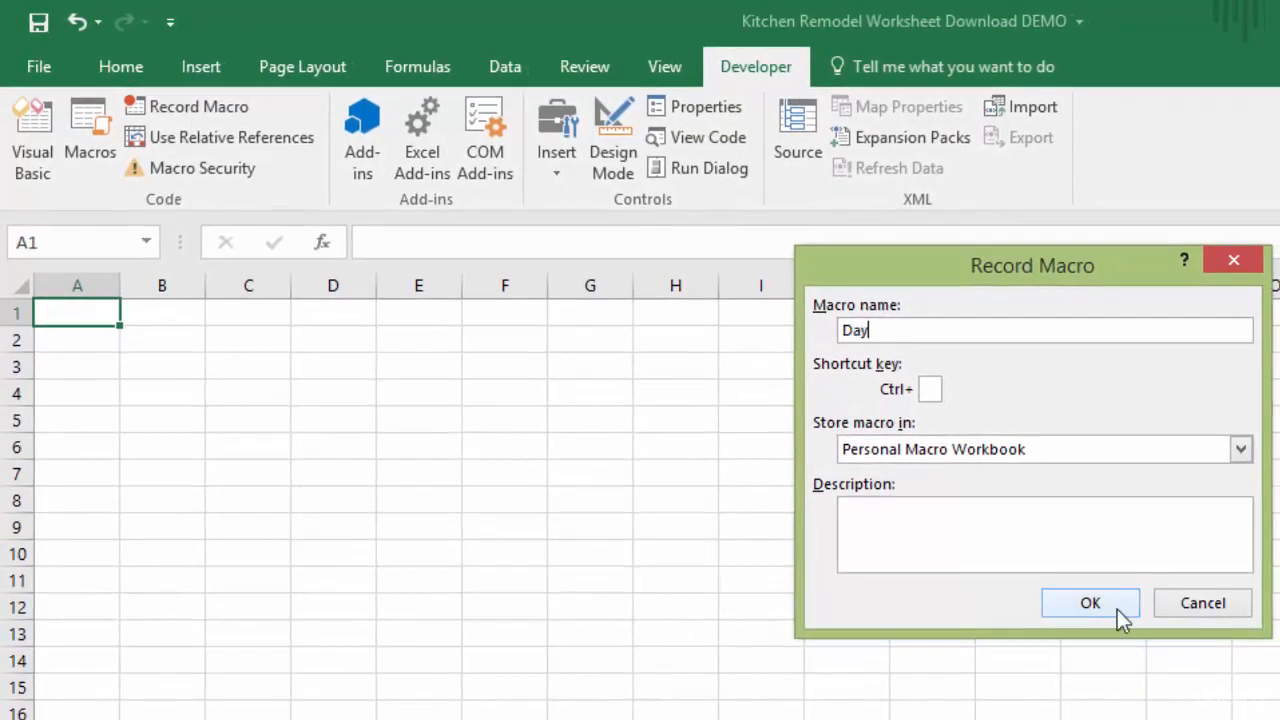
type("ofWeekAb")
type("os")
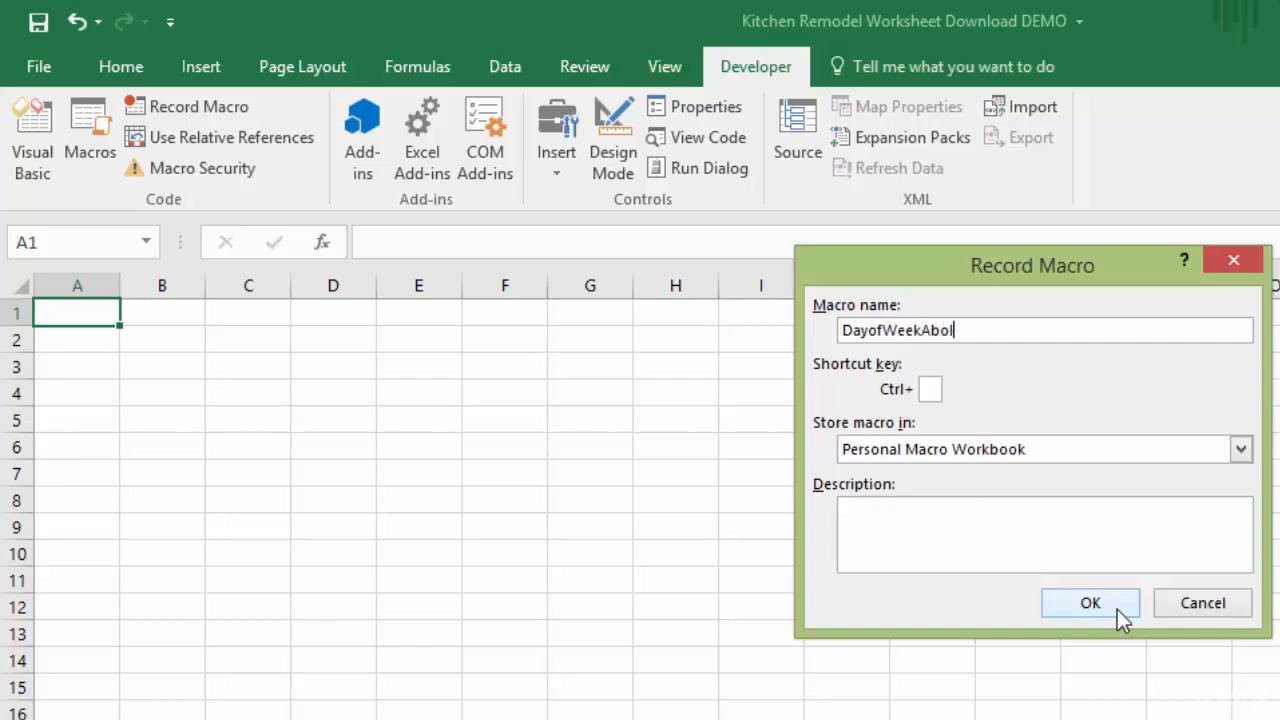
key("BackSpace")
key("BackSpace")
type("solute")
left_click(1117, 609)
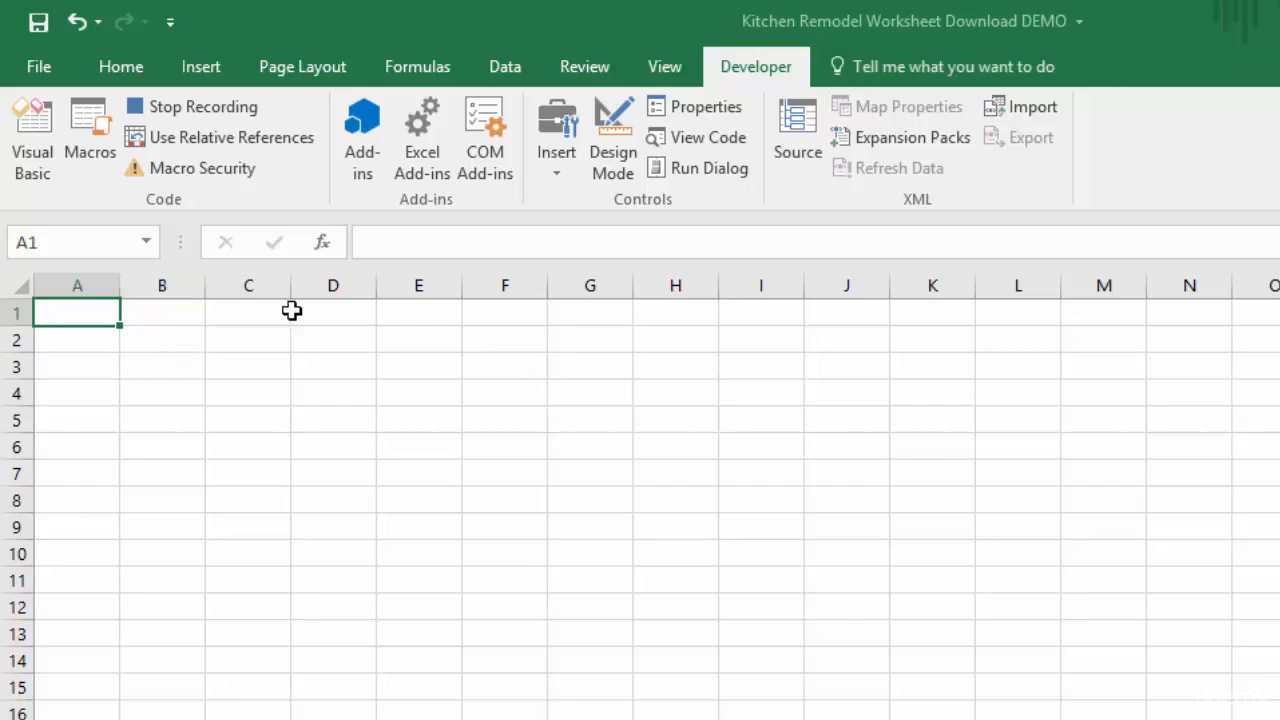
Enter Sunday in B3 and Monday in C3, and fill the weekday series across to Saturday in H3
left_click(164, 367)
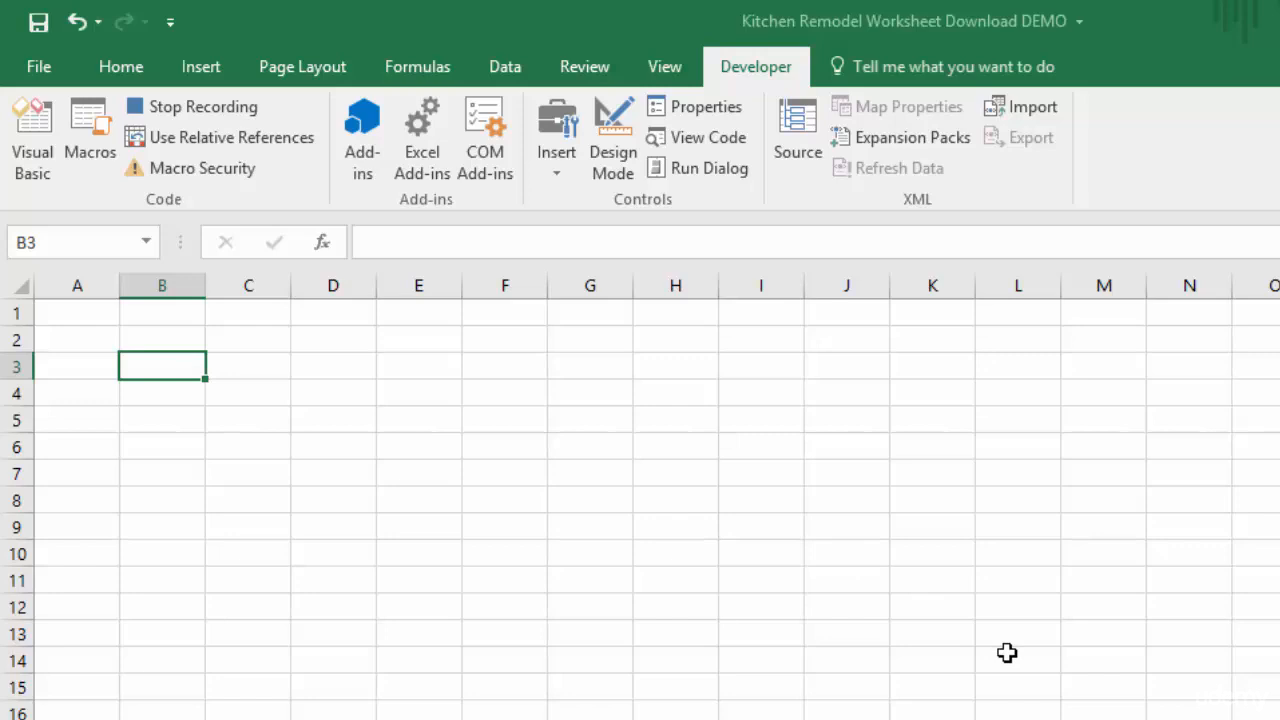
type("Sunday")
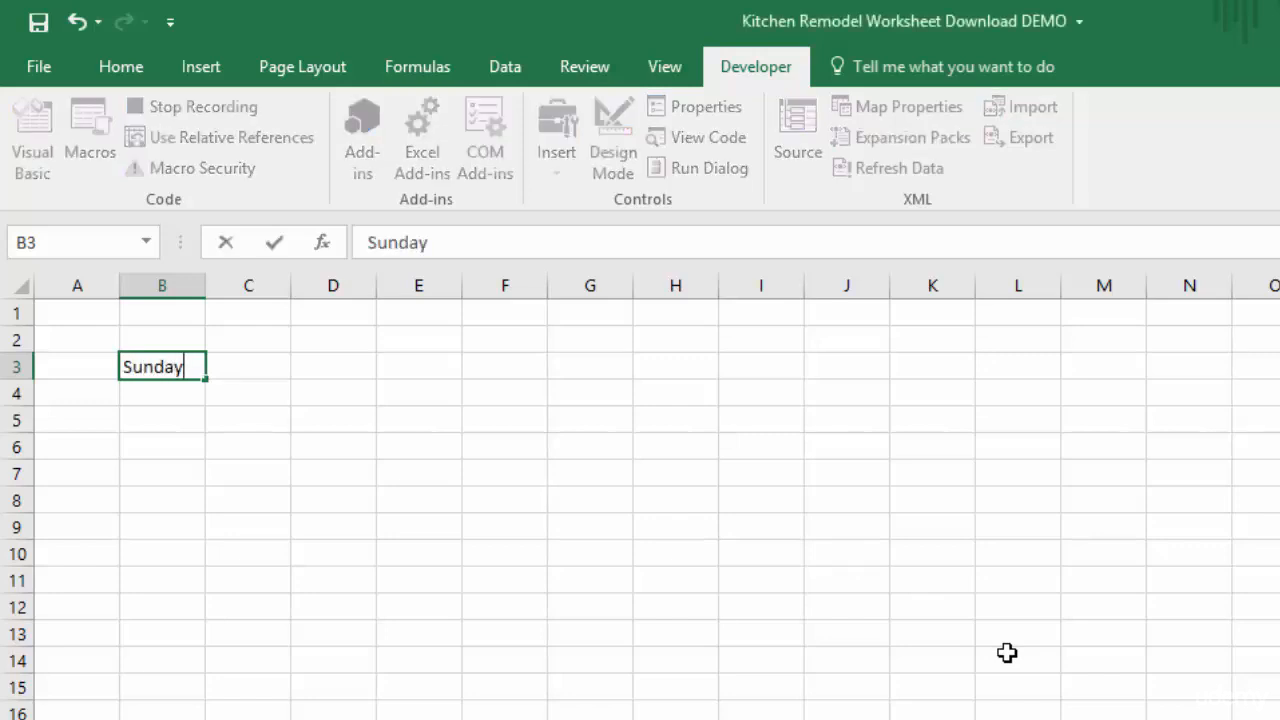
key("Tab")
type("Mon")
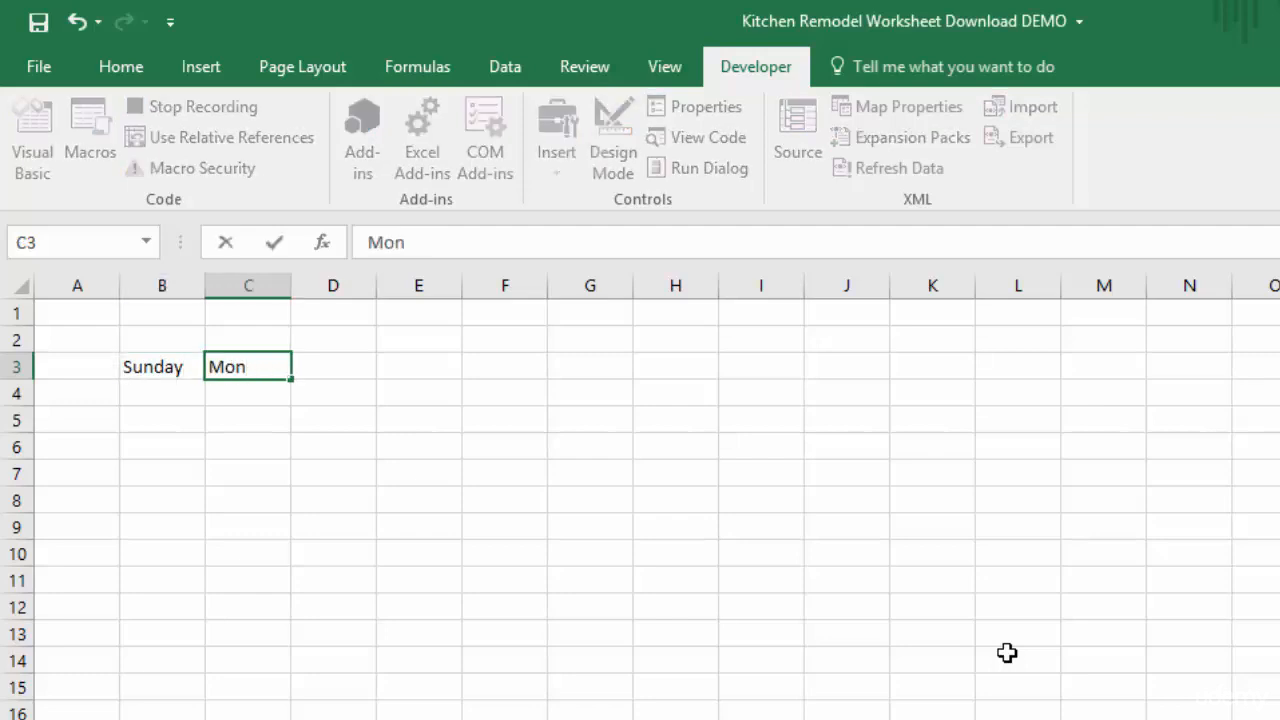
type("day")
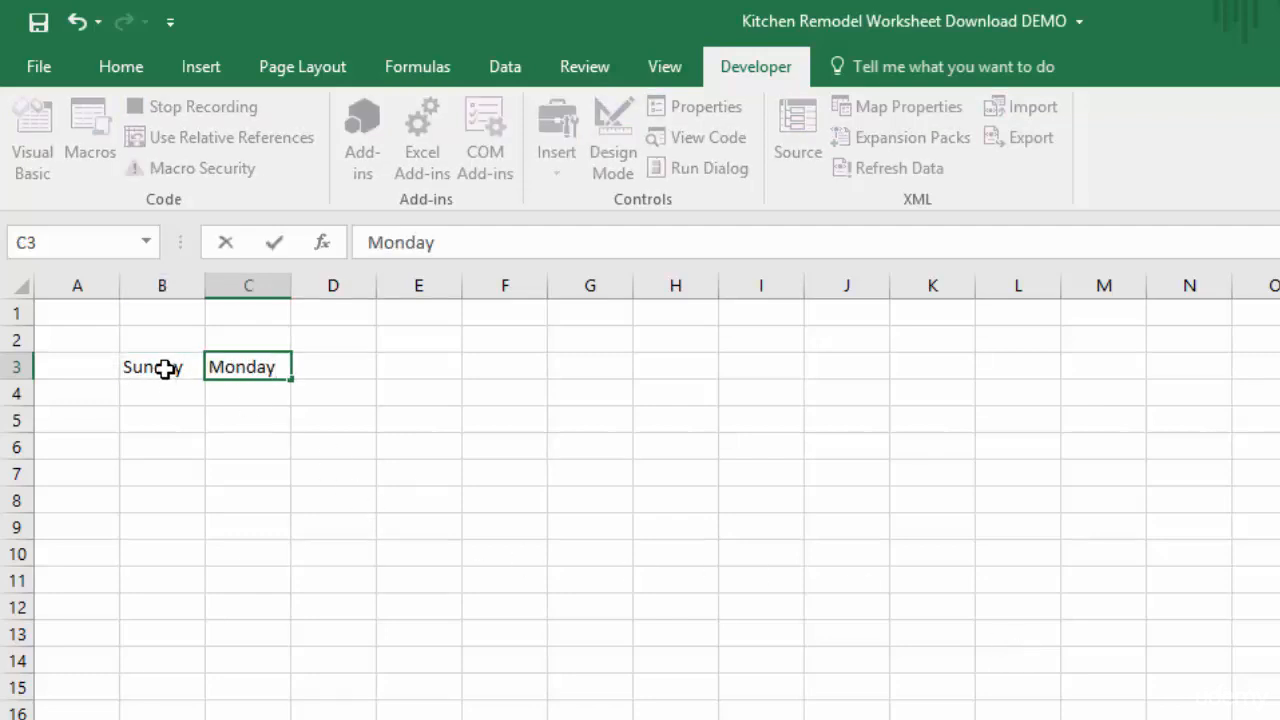
left_click_drag(166, 366, 706, 374)
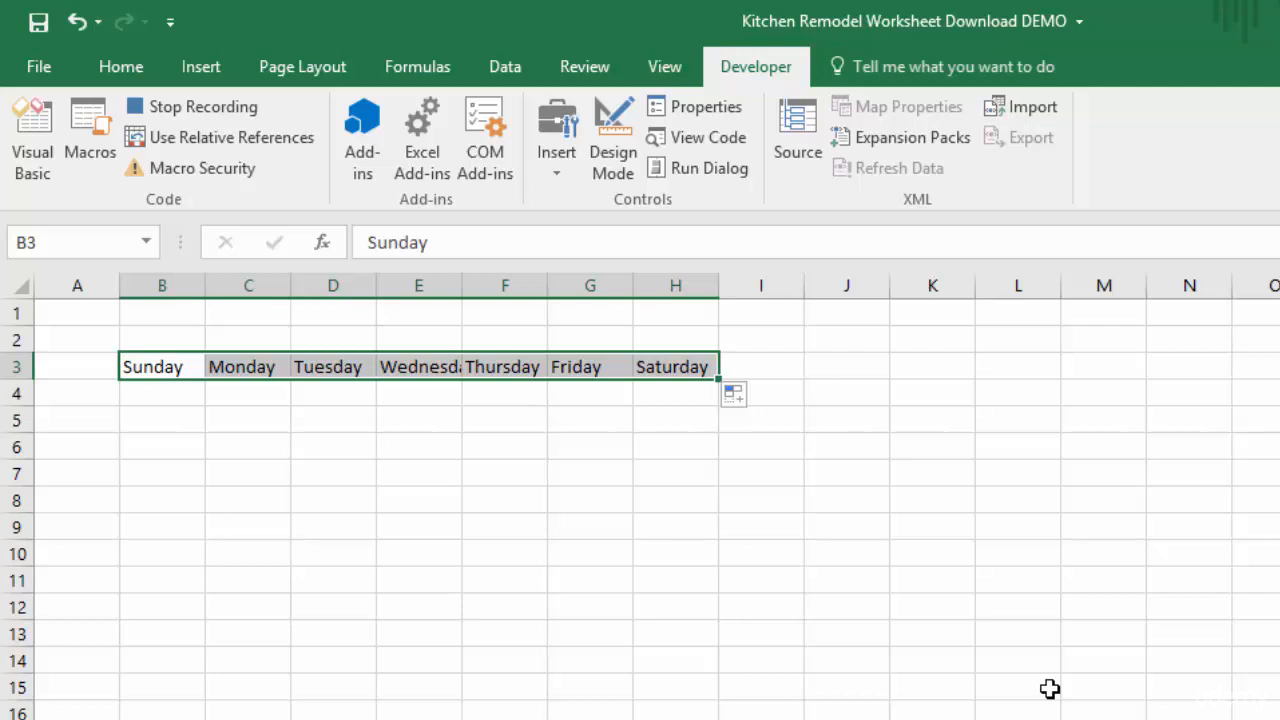
Autofit the column widths of the weekday headings in B3:H3
key("alt")
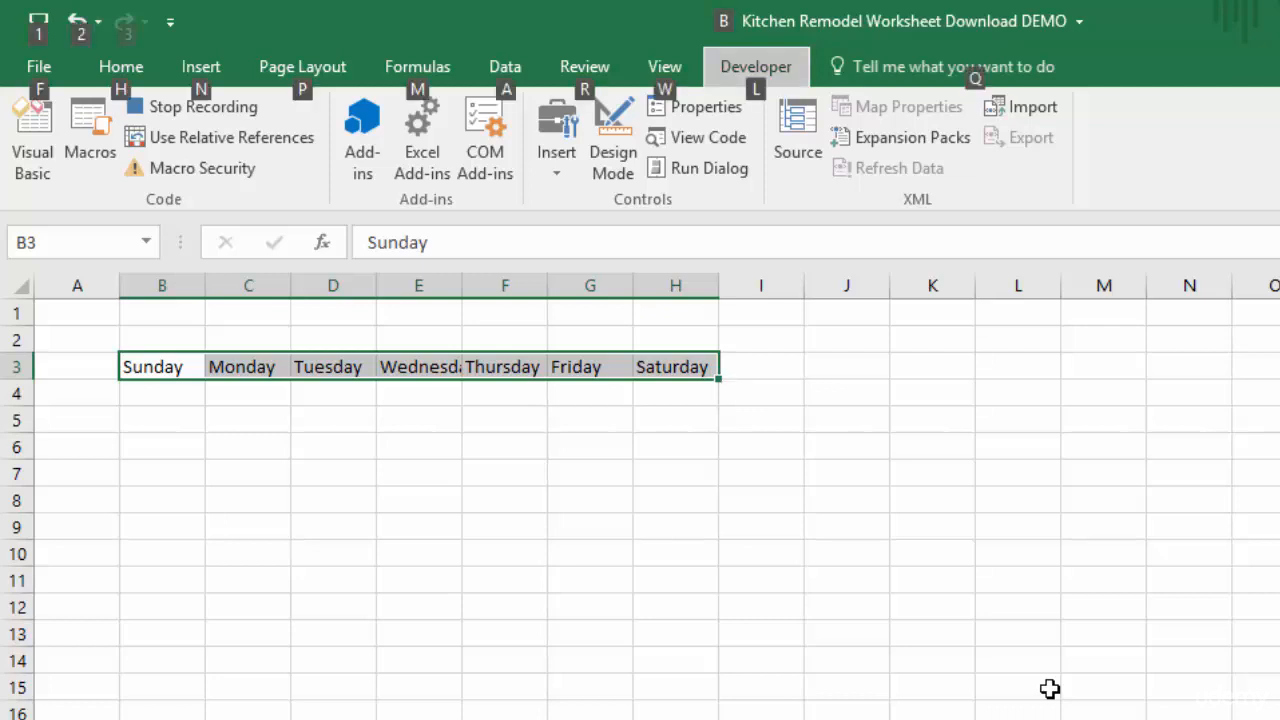
key("h")
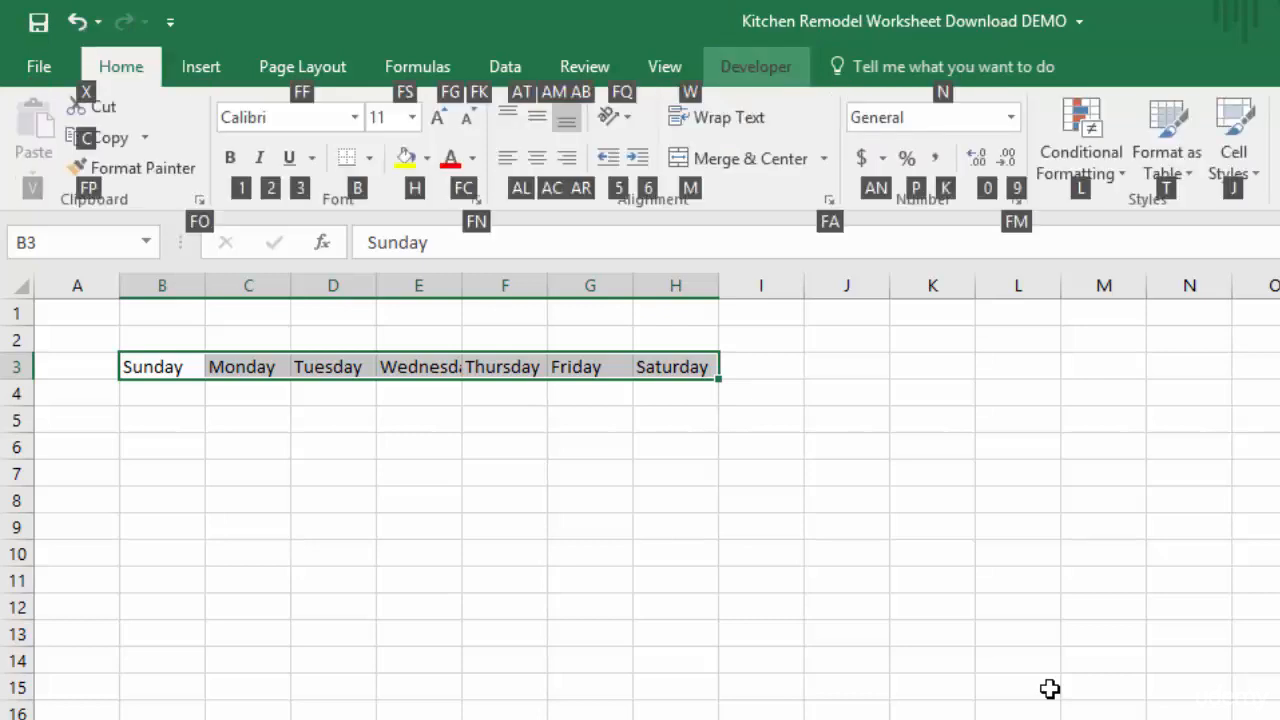
key("alt")
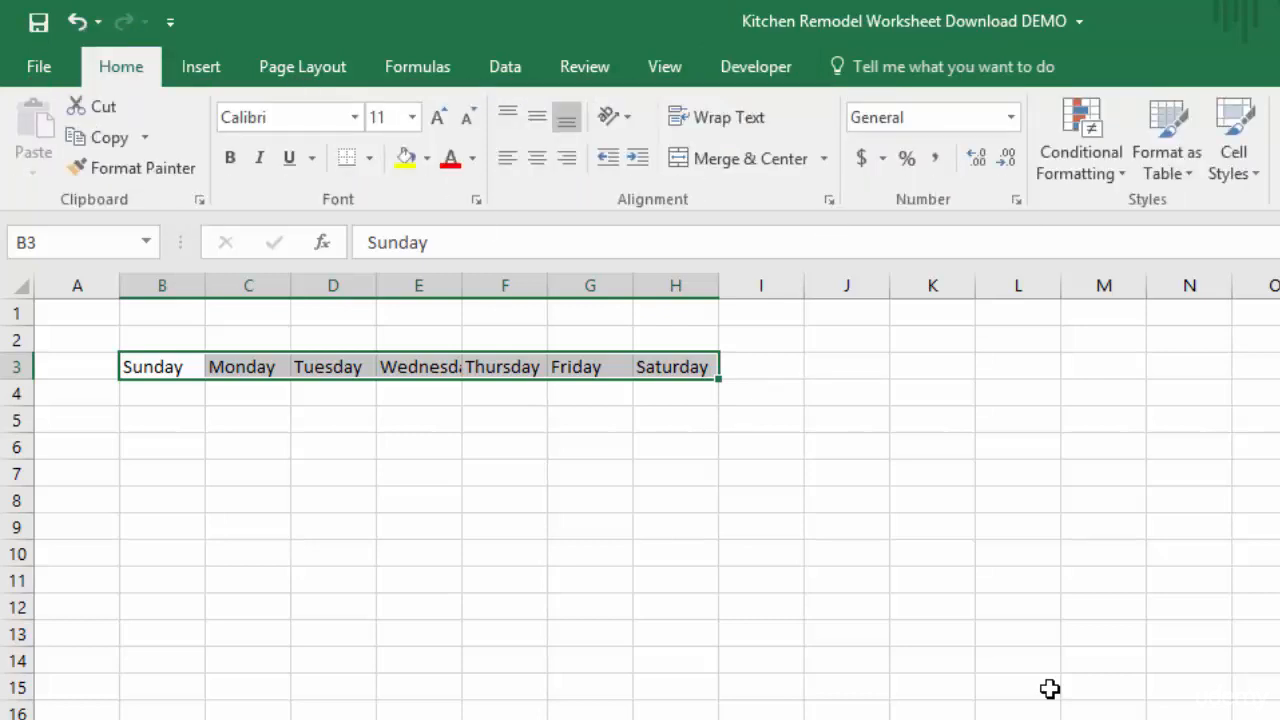
key("alt+h")
key("o")
key("i")
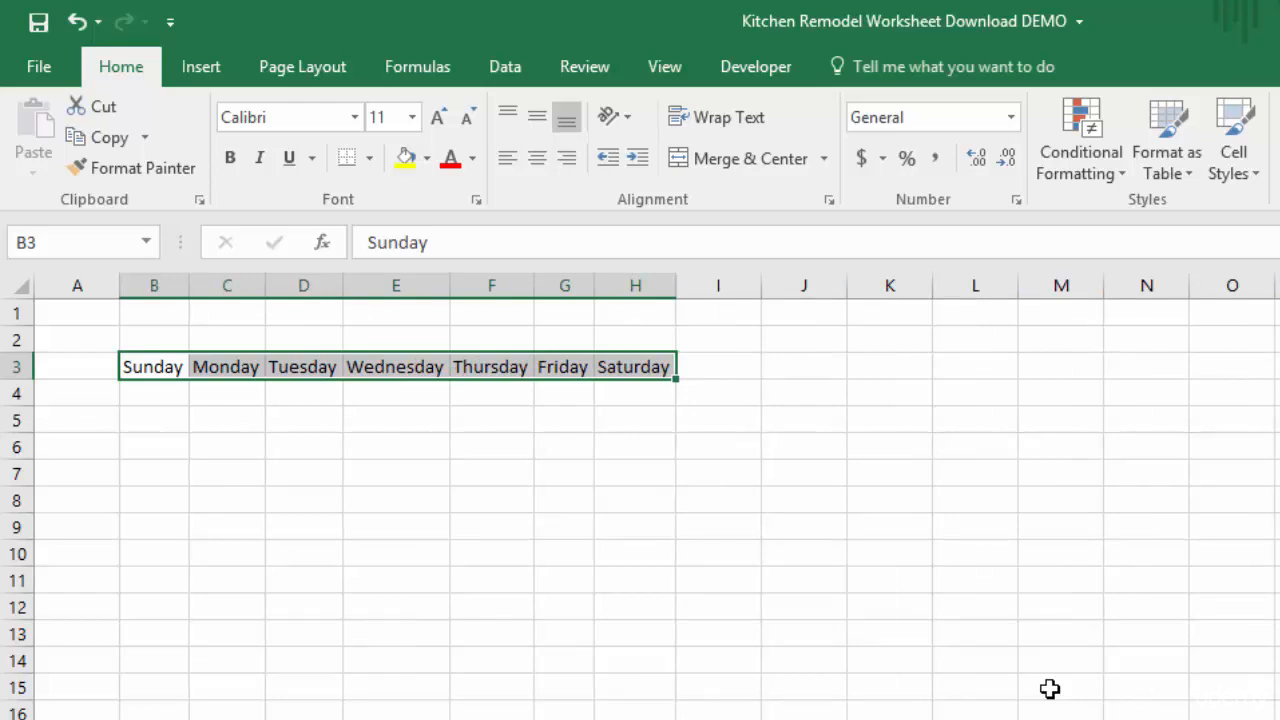
Bold the weekday headings in B3:H3 and stop recording the macro
key("ctrl+b")
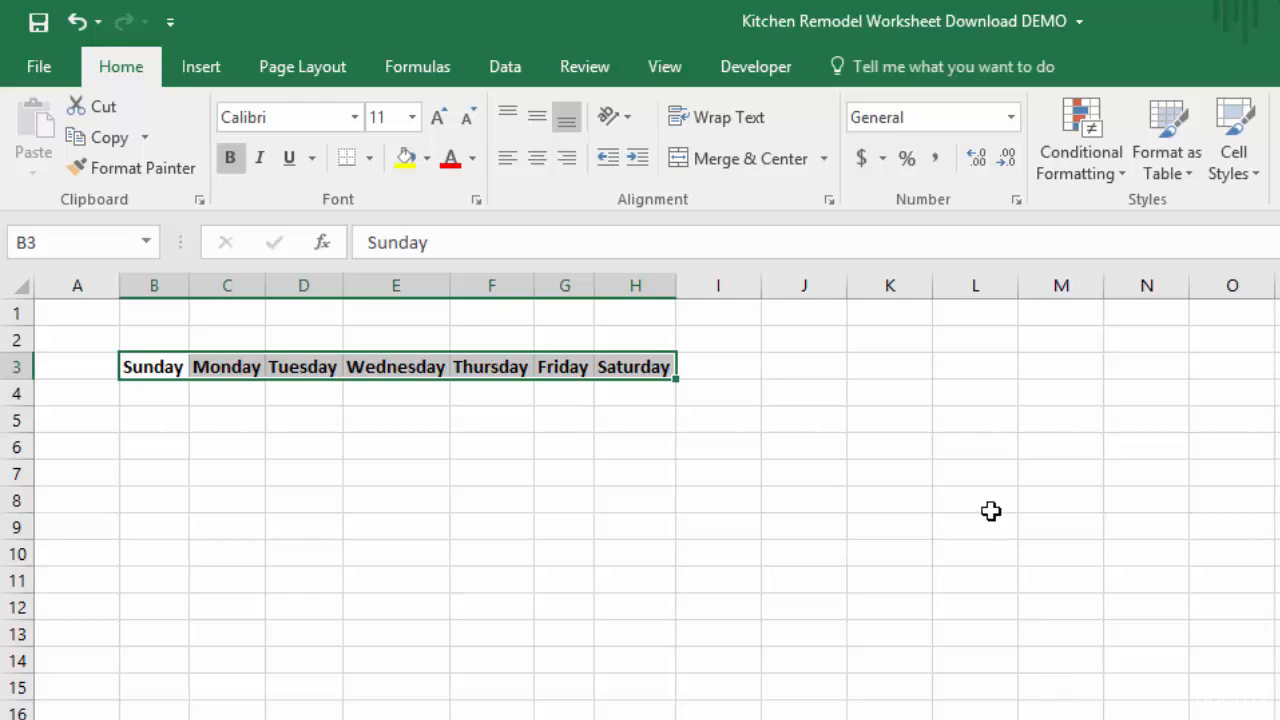
left_click(756, 70)
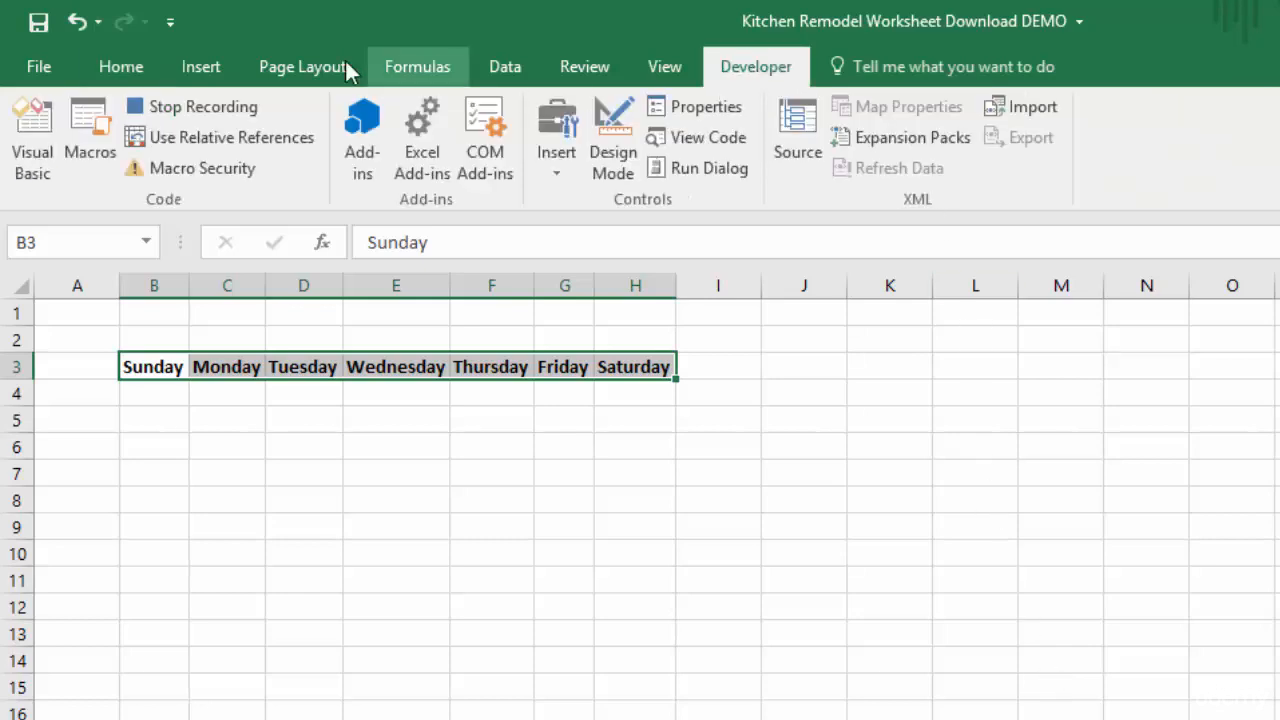
left_click(200, 105)
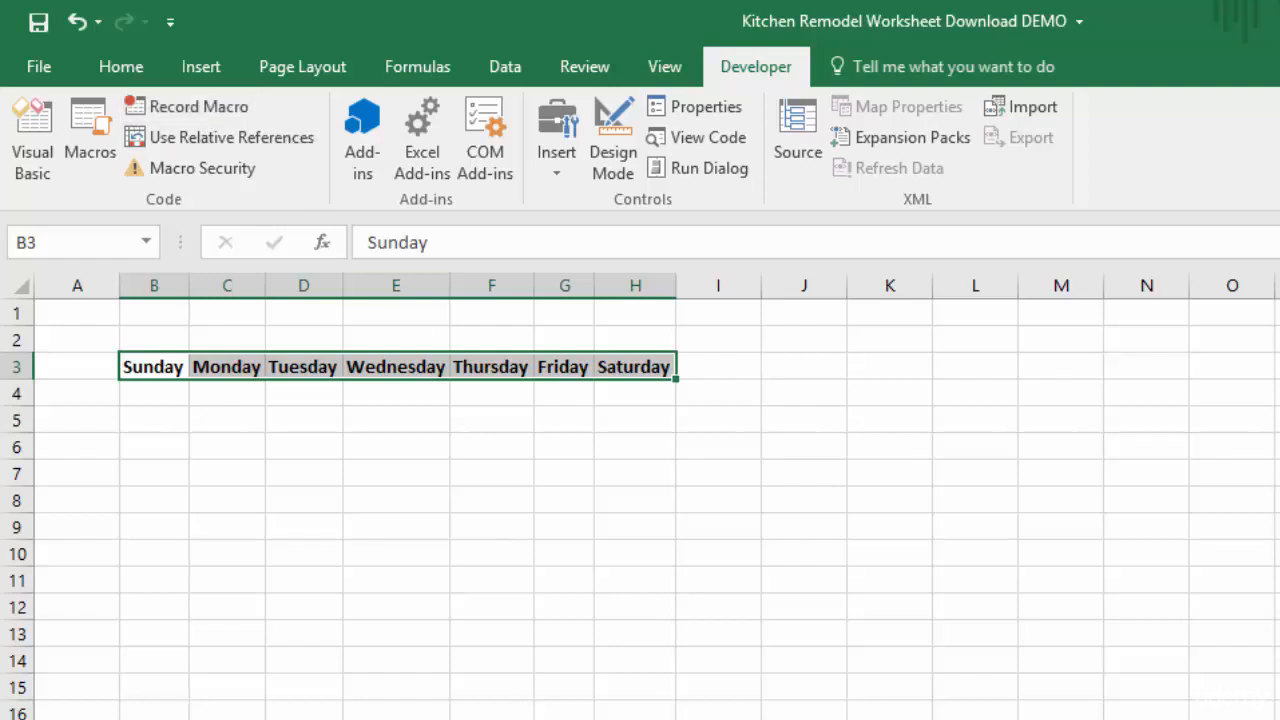
Add a new worksheet and run the DayofWeekAbsolute macro with cell K14 selected
key("shift+F11")
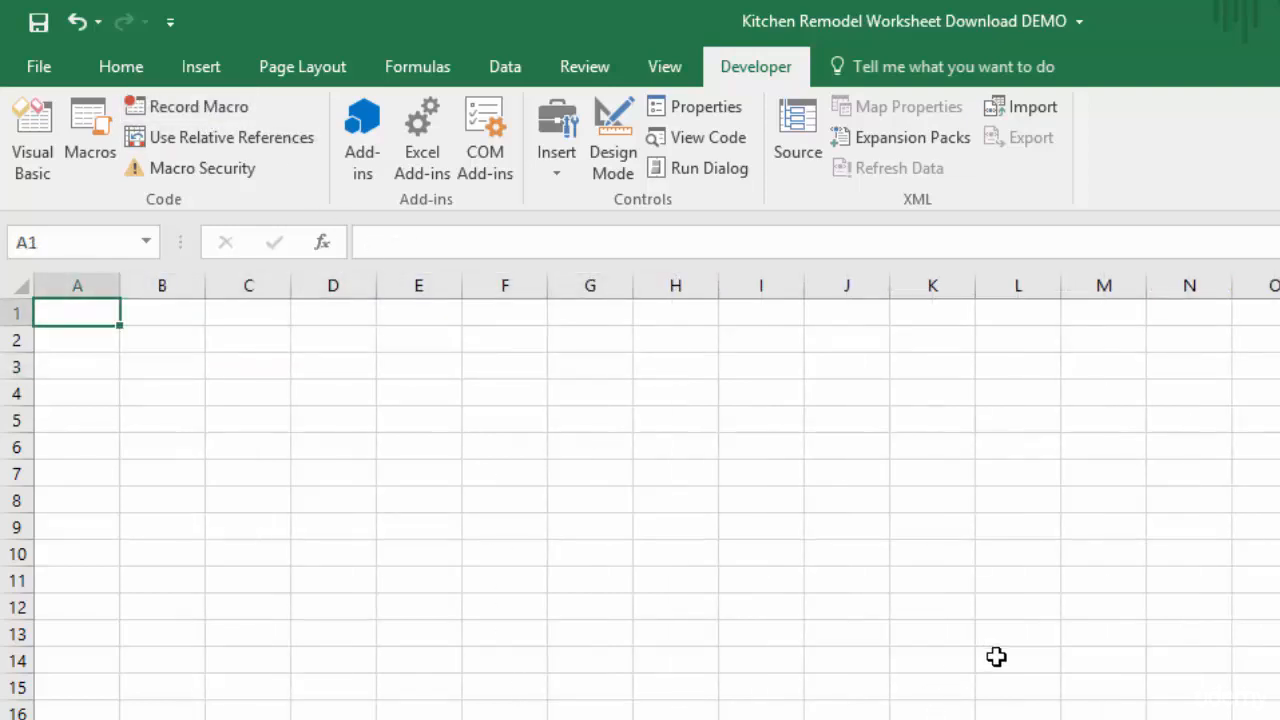
left_click(937, 662)
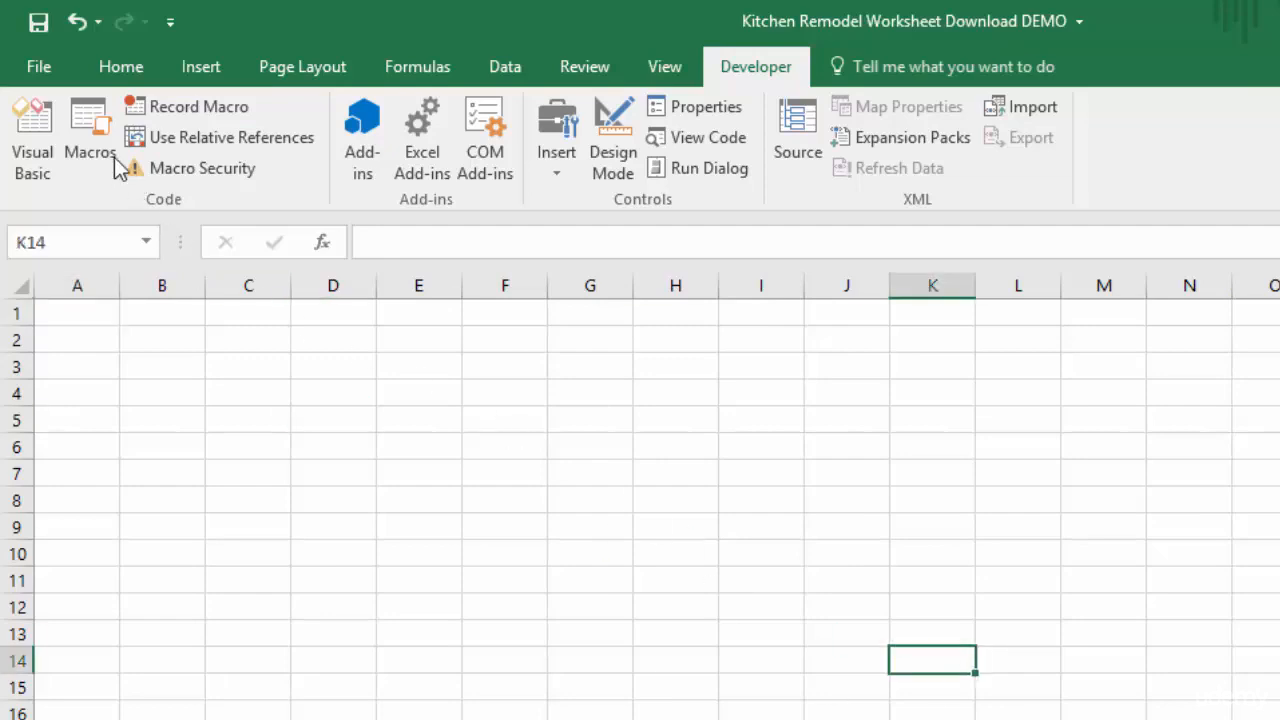
left_click(88, 125)
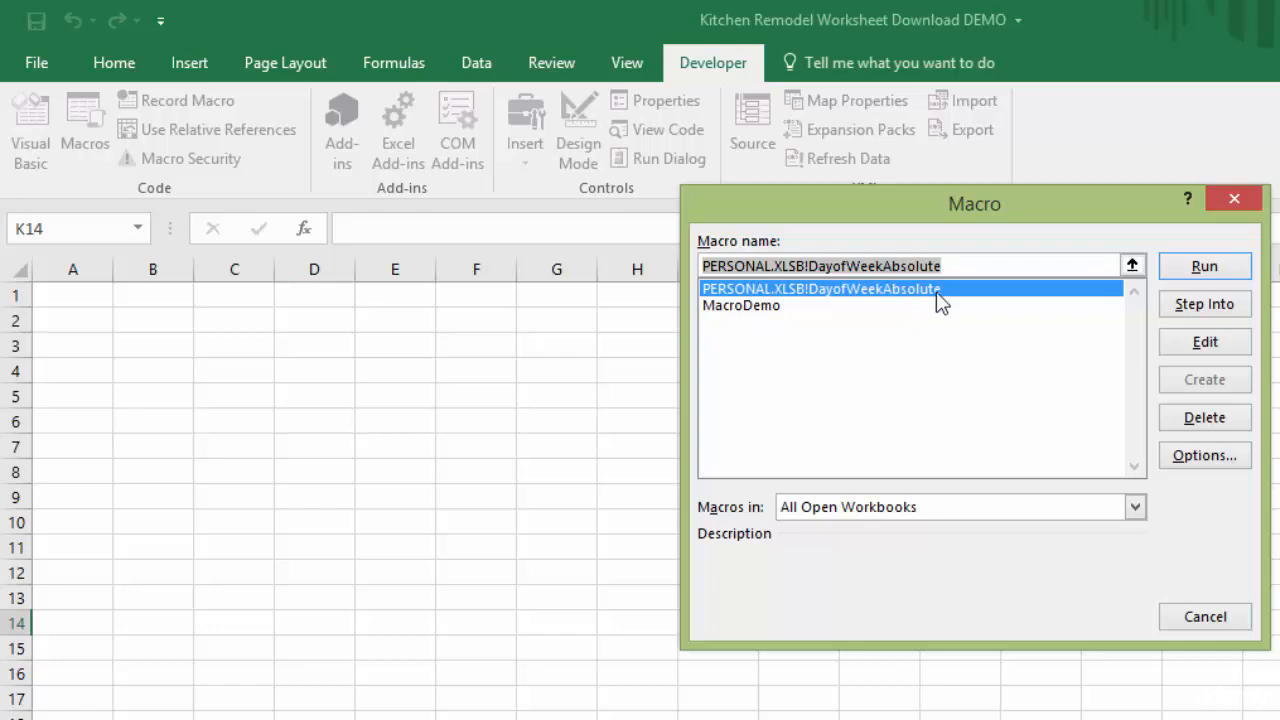
left_click(1208, 268)
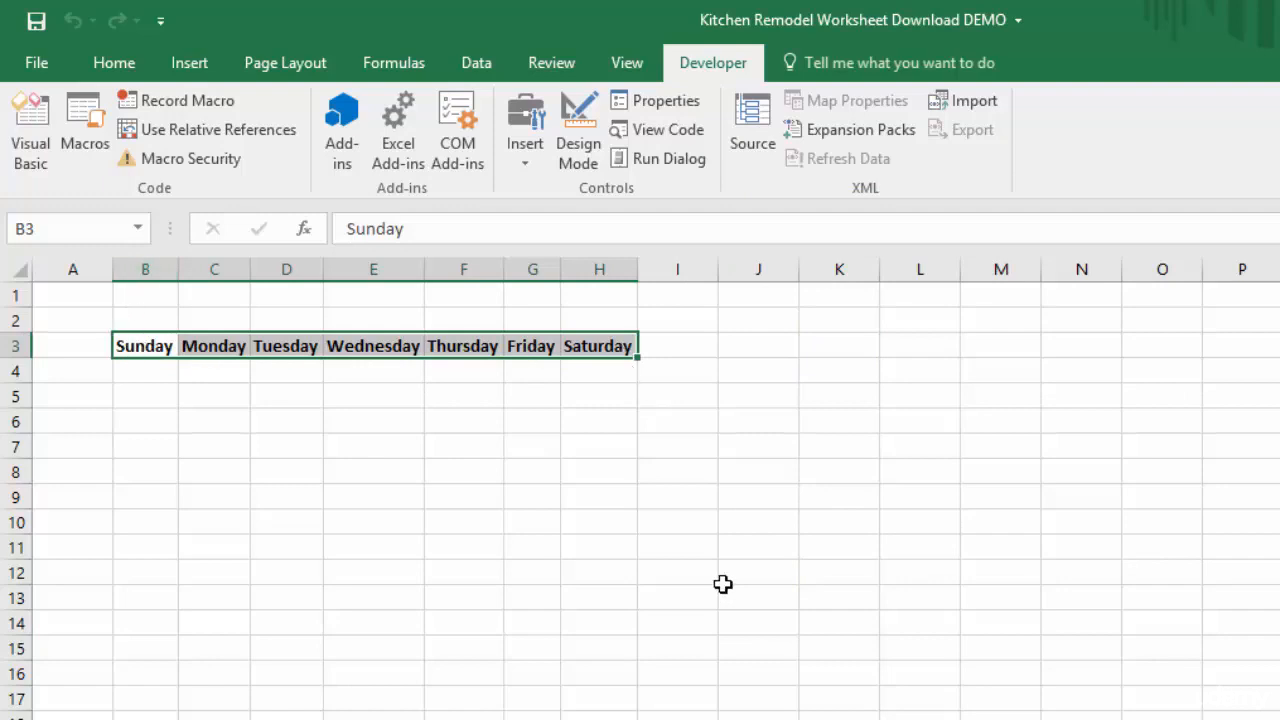
Delete the weekday headings from B3:H3 on the new worksheet
left_click(116, 66)
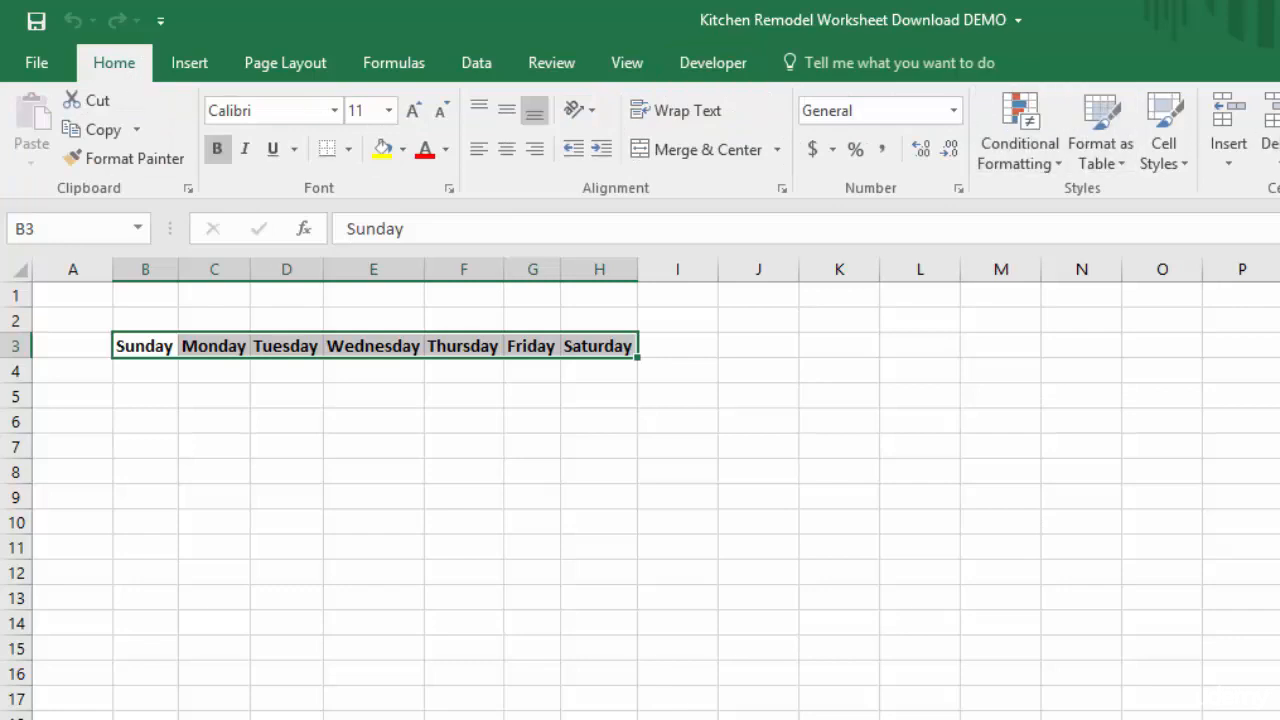
key("Delete")
left_click(875, 515)
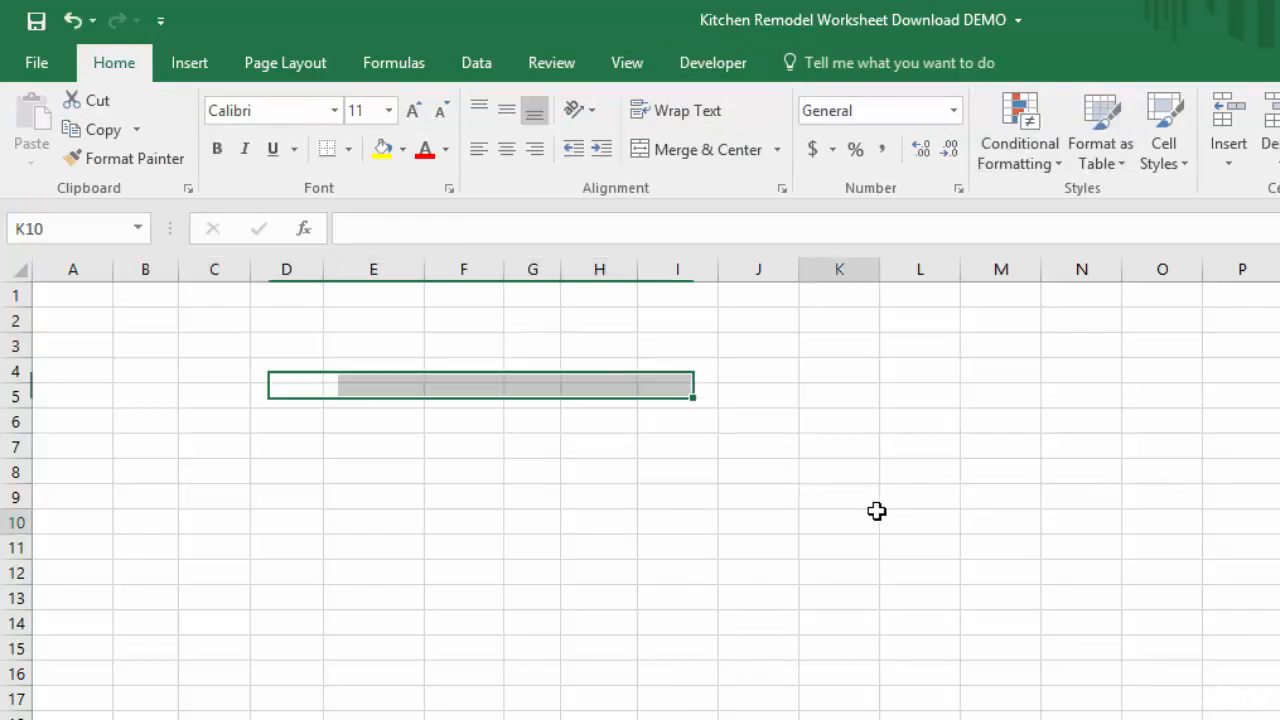
Run the DayofWeekAbsolute macro again with cell B3 selected
left_click(142, 346)
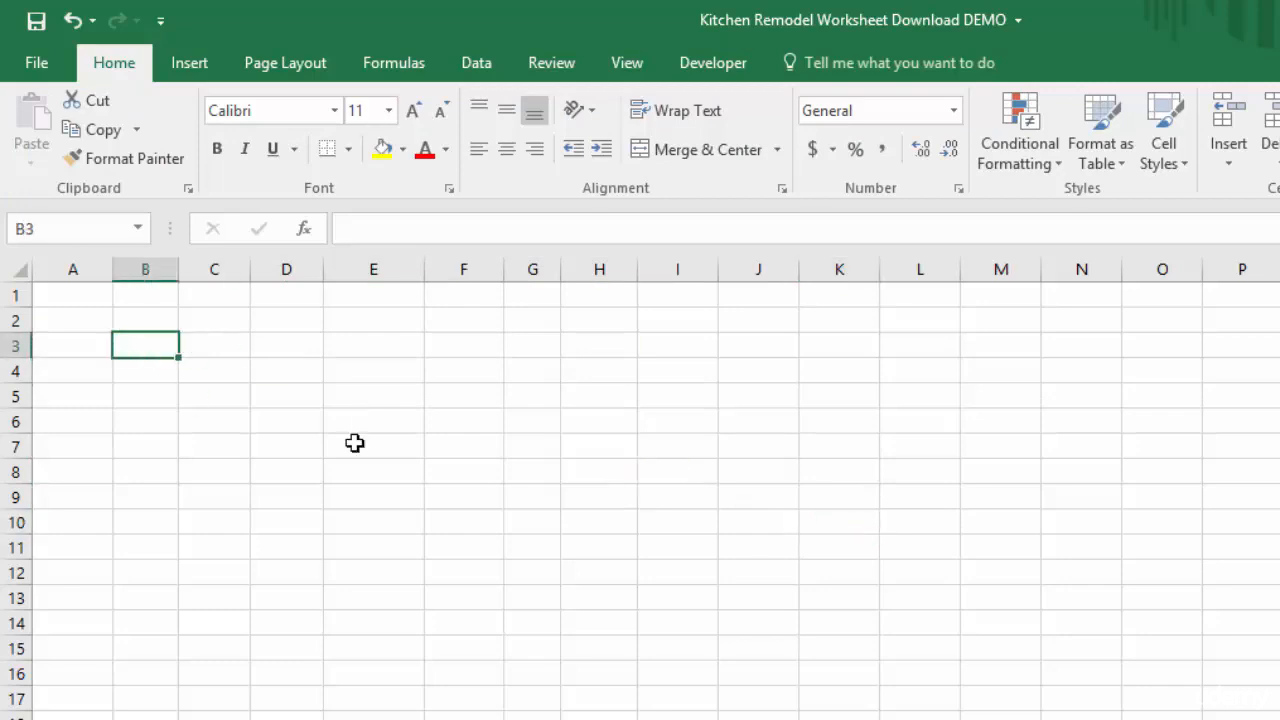
left_click(729, 66)
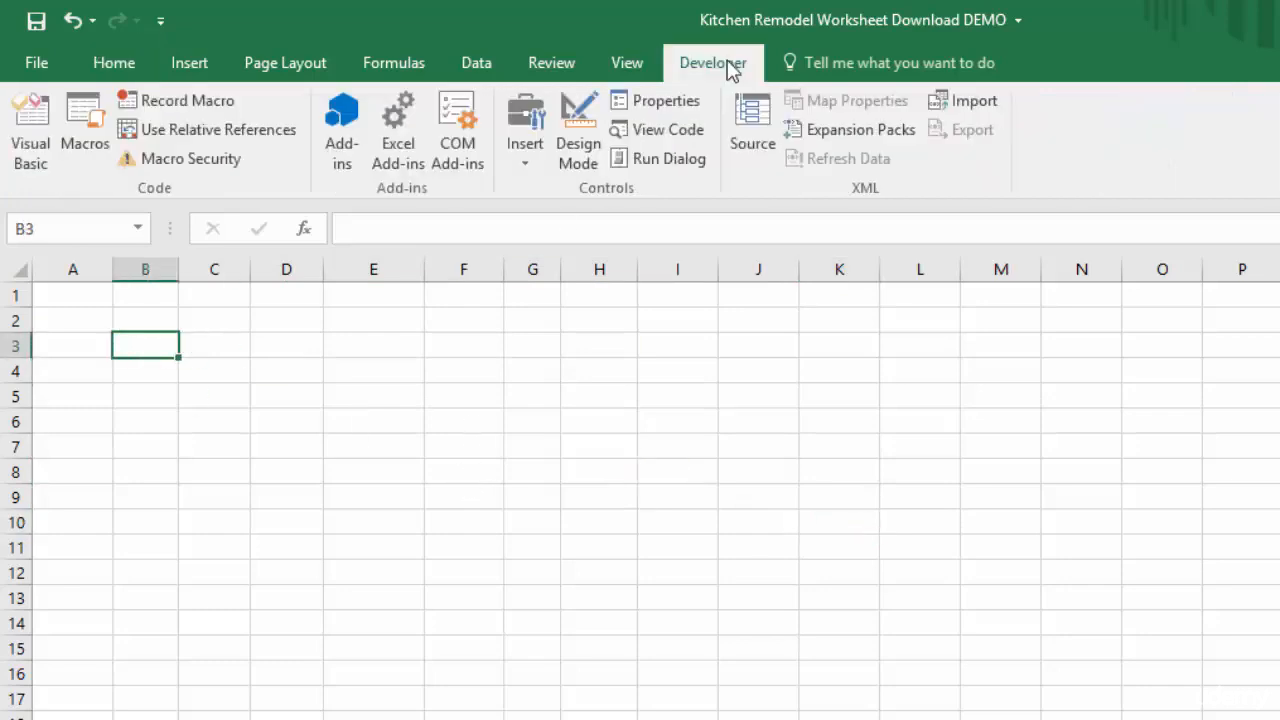
left_click(92, 130)
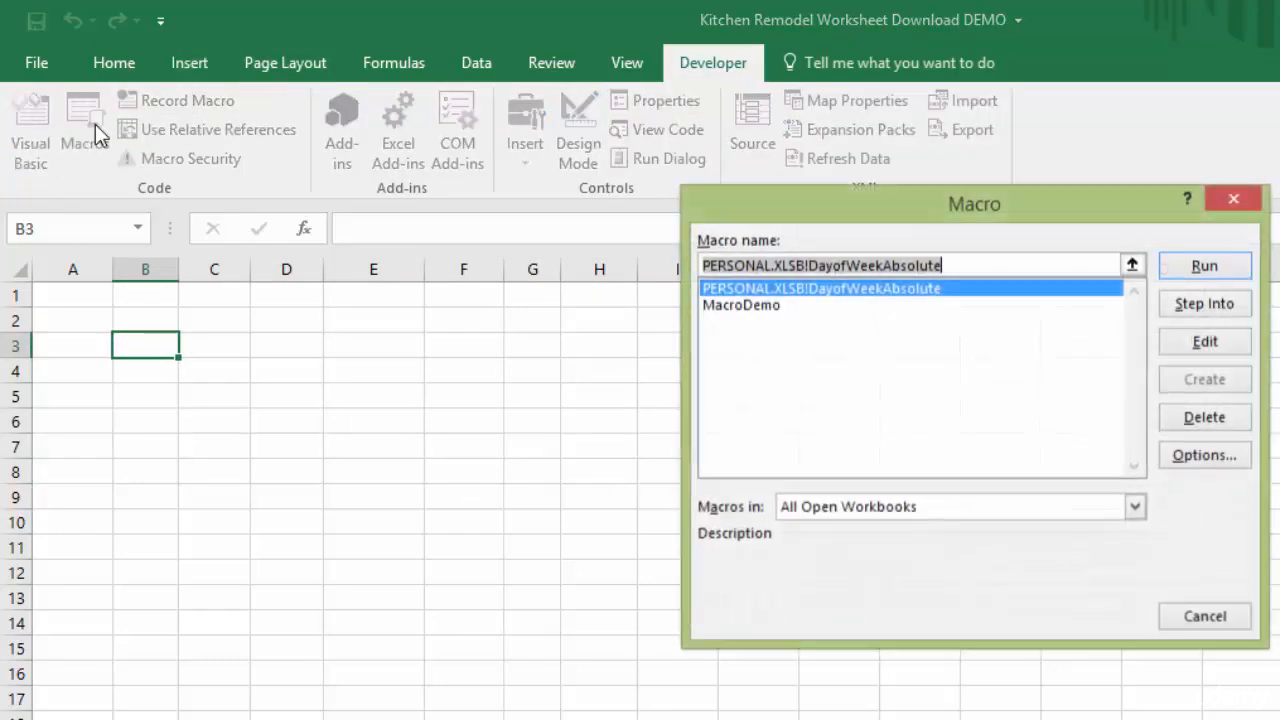
left_click(1197, 268)
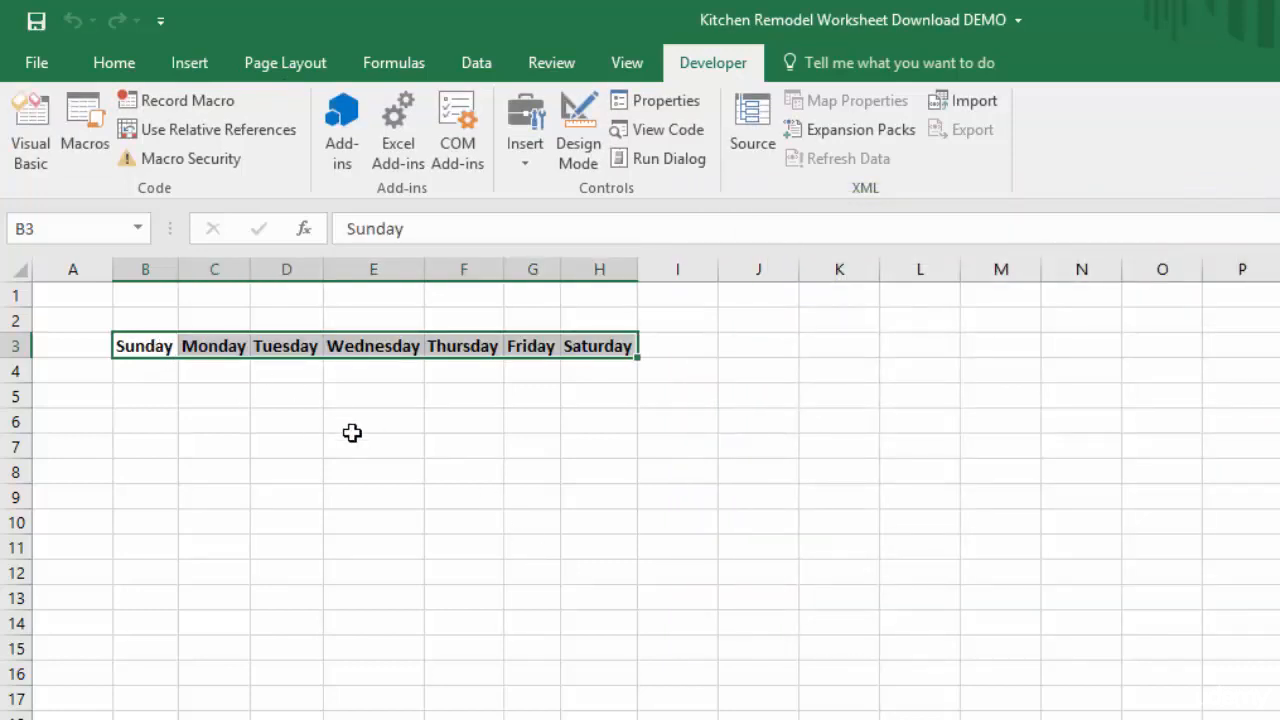
left_click(1137, 674)
left_click(150, 347)
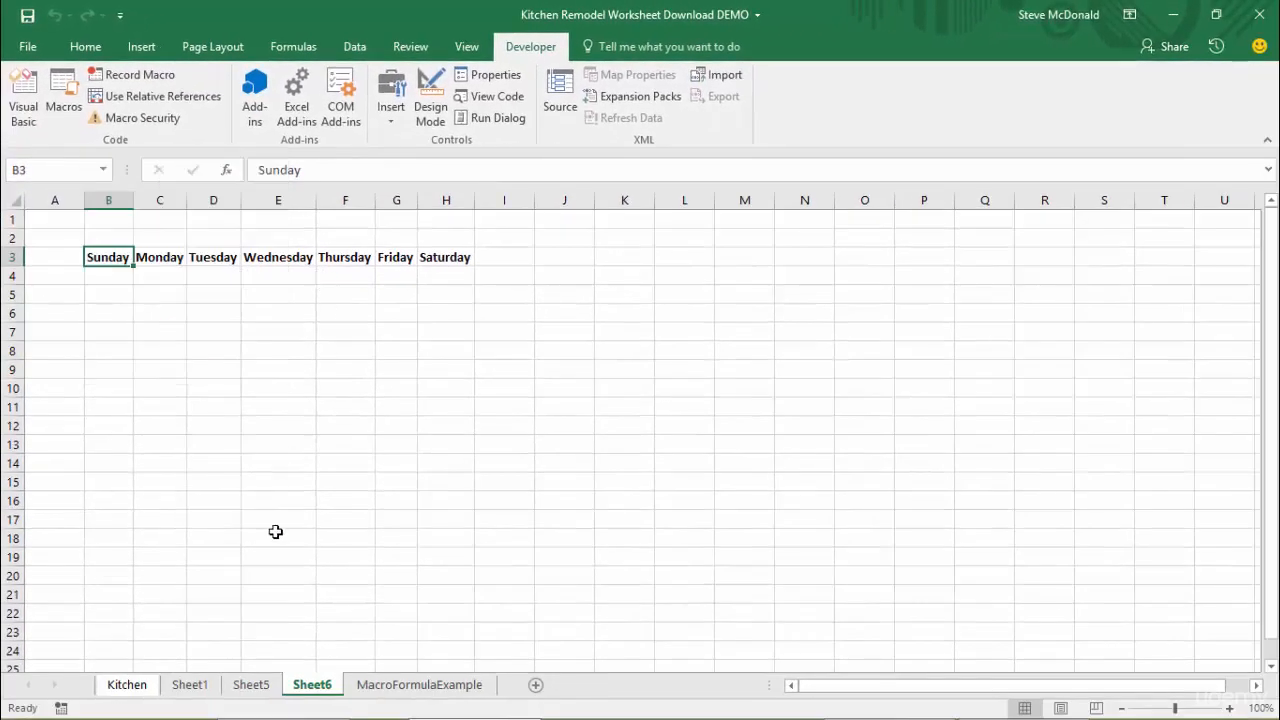
Permanently delete the Sheet6 worksheet
right_click(310, 694)
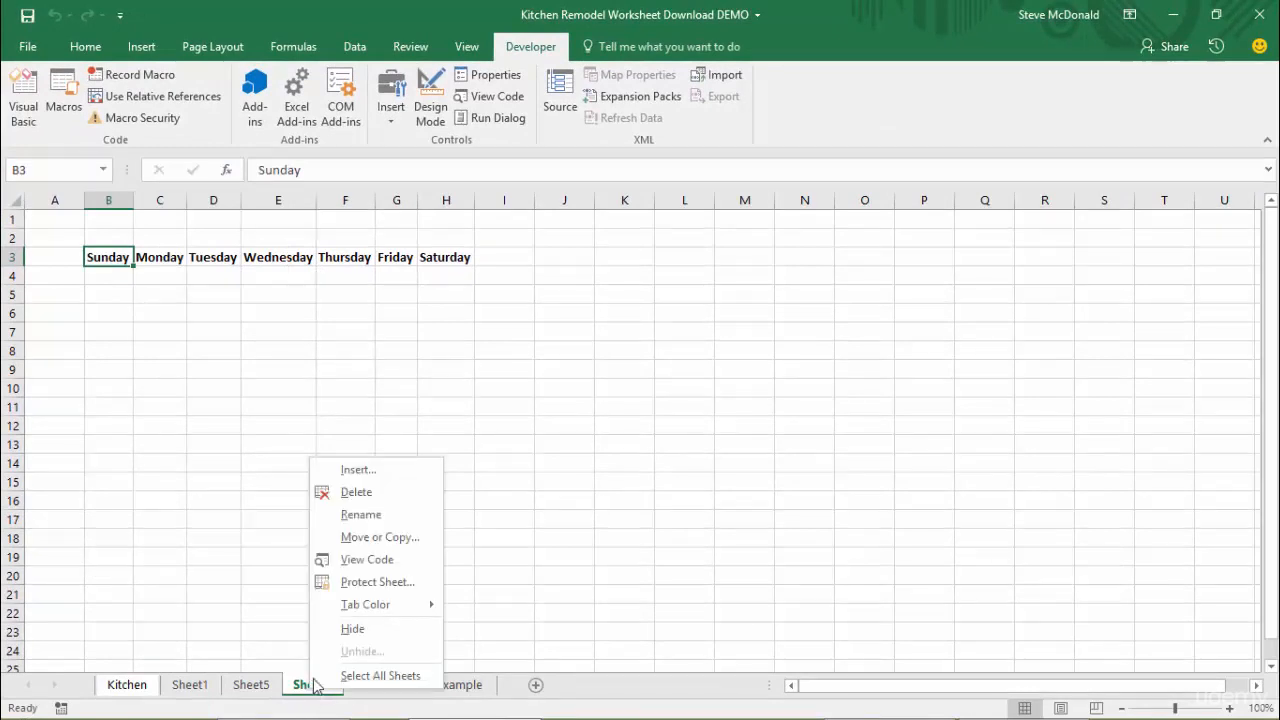
left_click(360, 491)
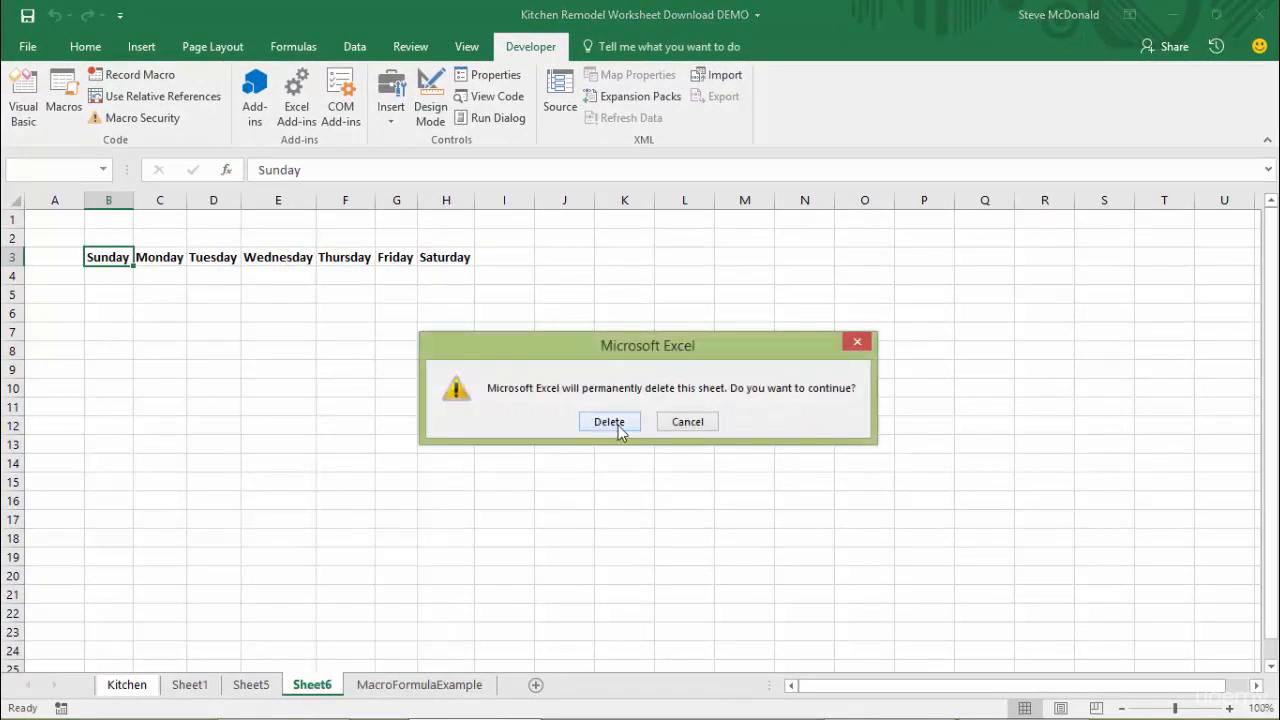
left_click(609, 422)
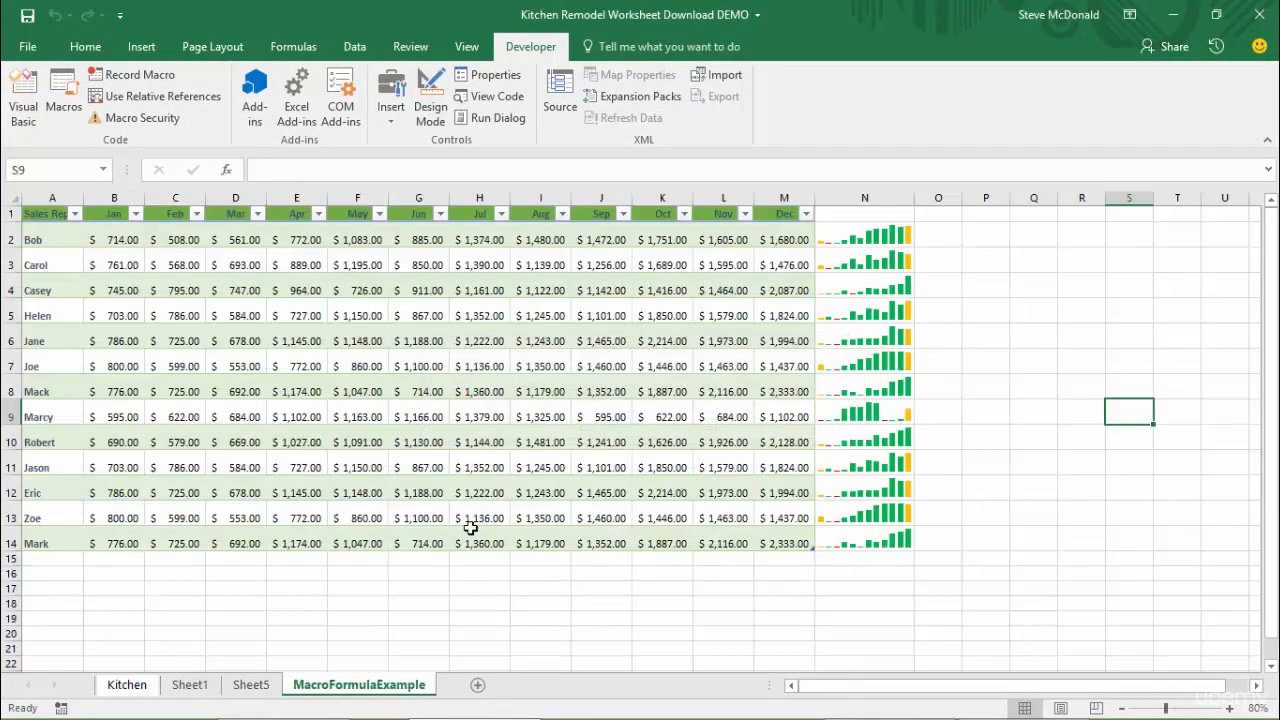
Delete columns B through H on Sheet5
left_click(251, 685)
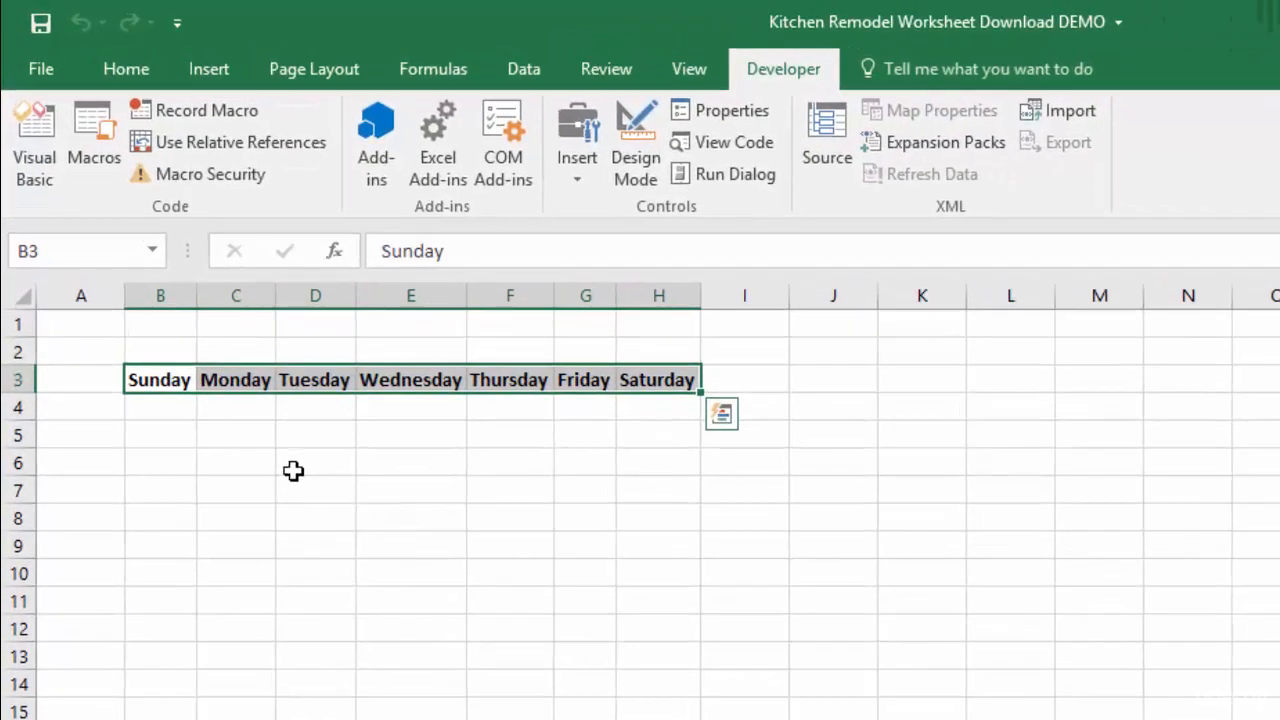
left_click_drag(160, 296, 658, 296)
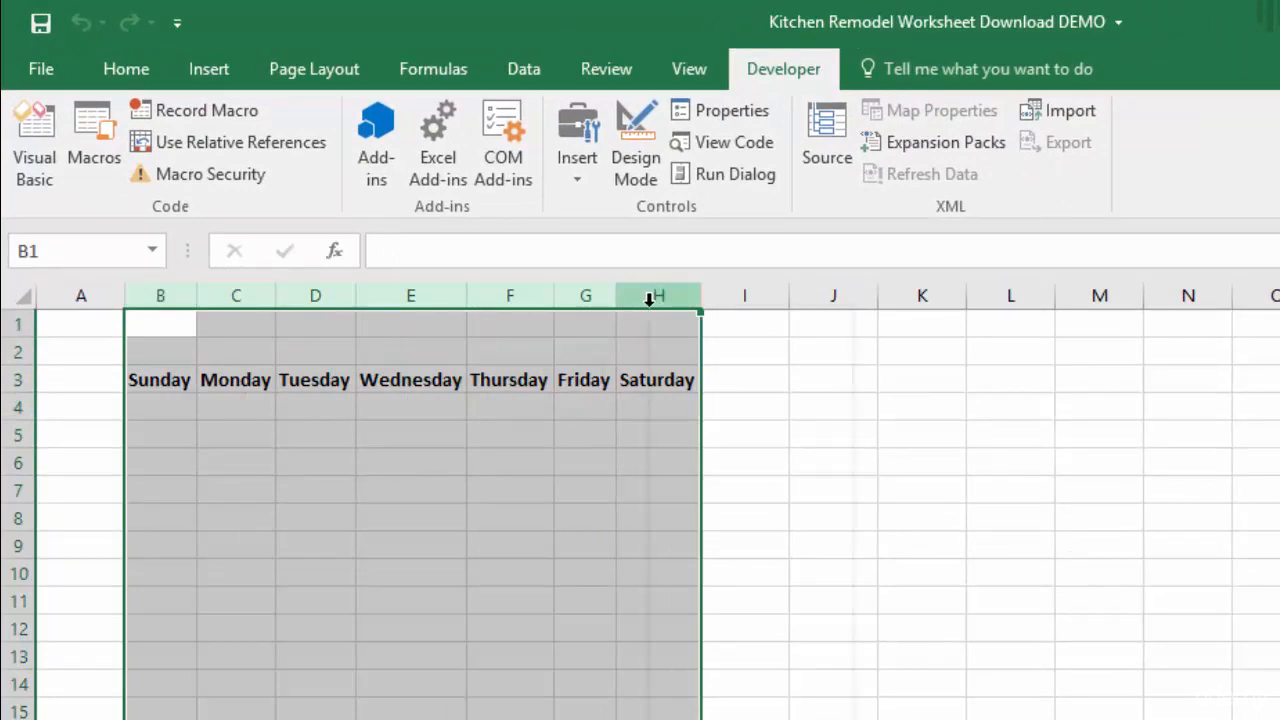
right_click(650, 298)
left_click(748, 540)
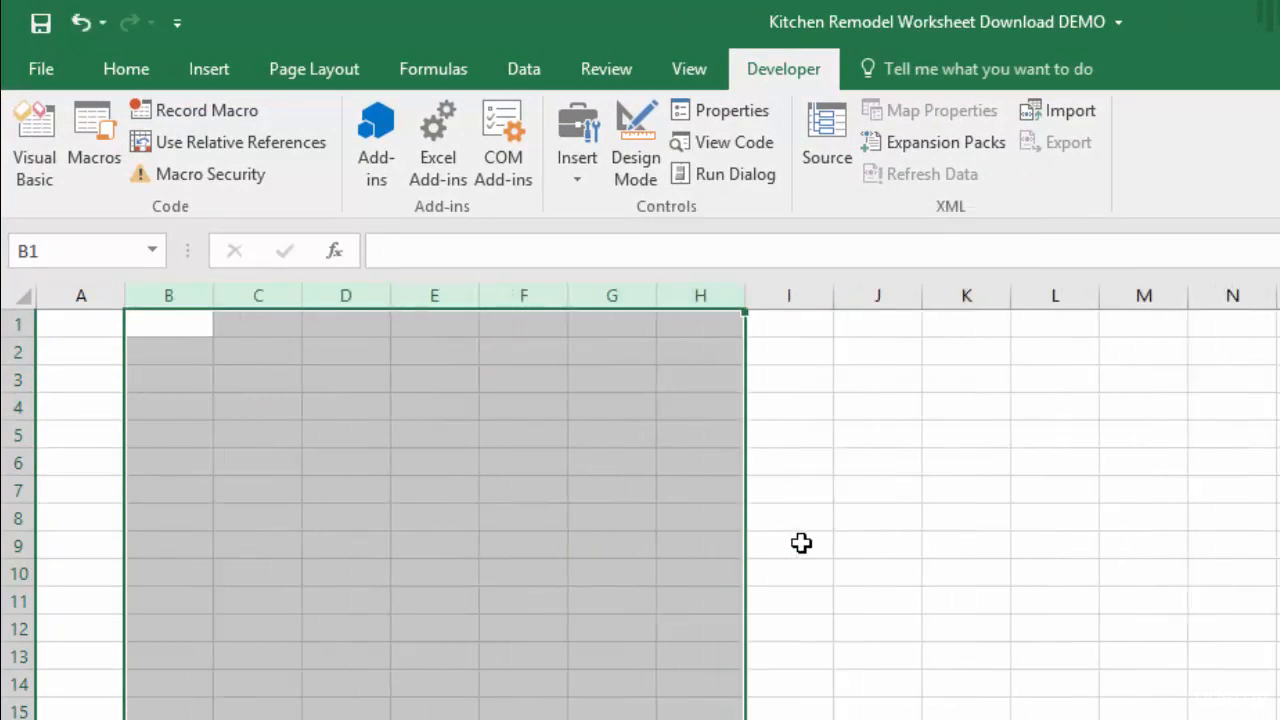
Select cell A1, turn on relative references and start recording a macro named DayofWeekRelative in the Personal Macro Workbook
left_click(800, 514)
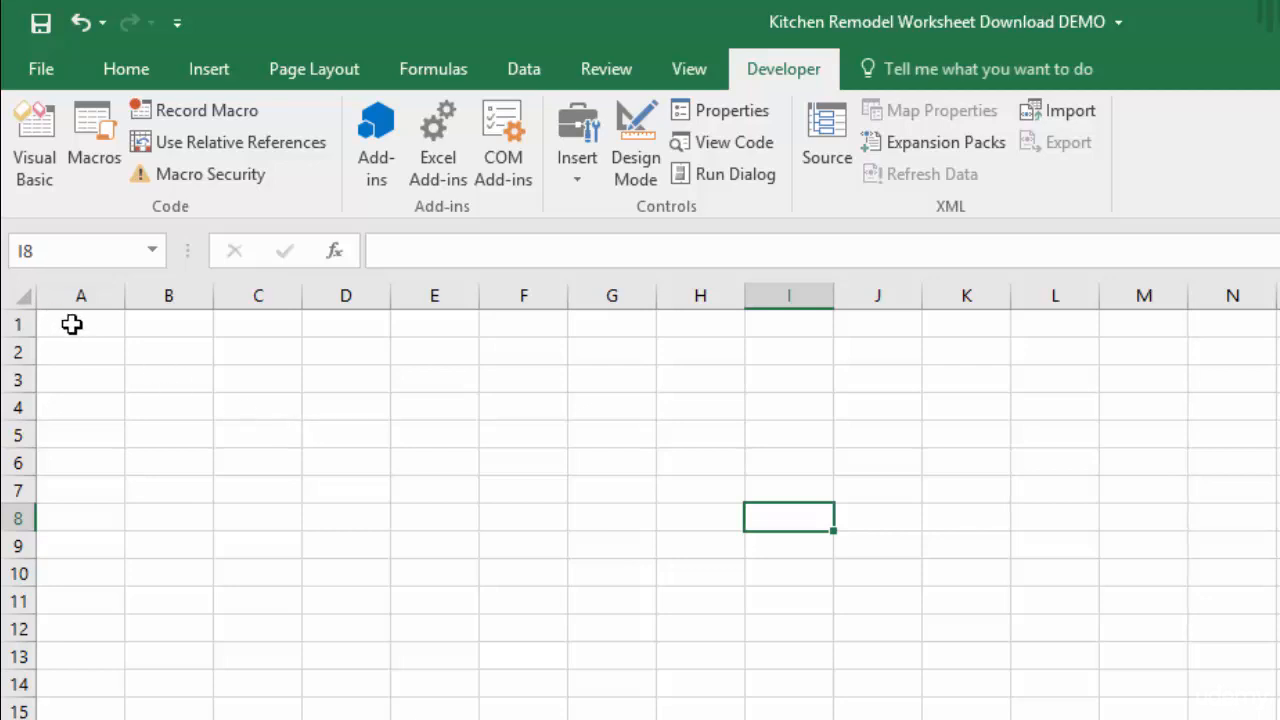
left_click(72, 324)
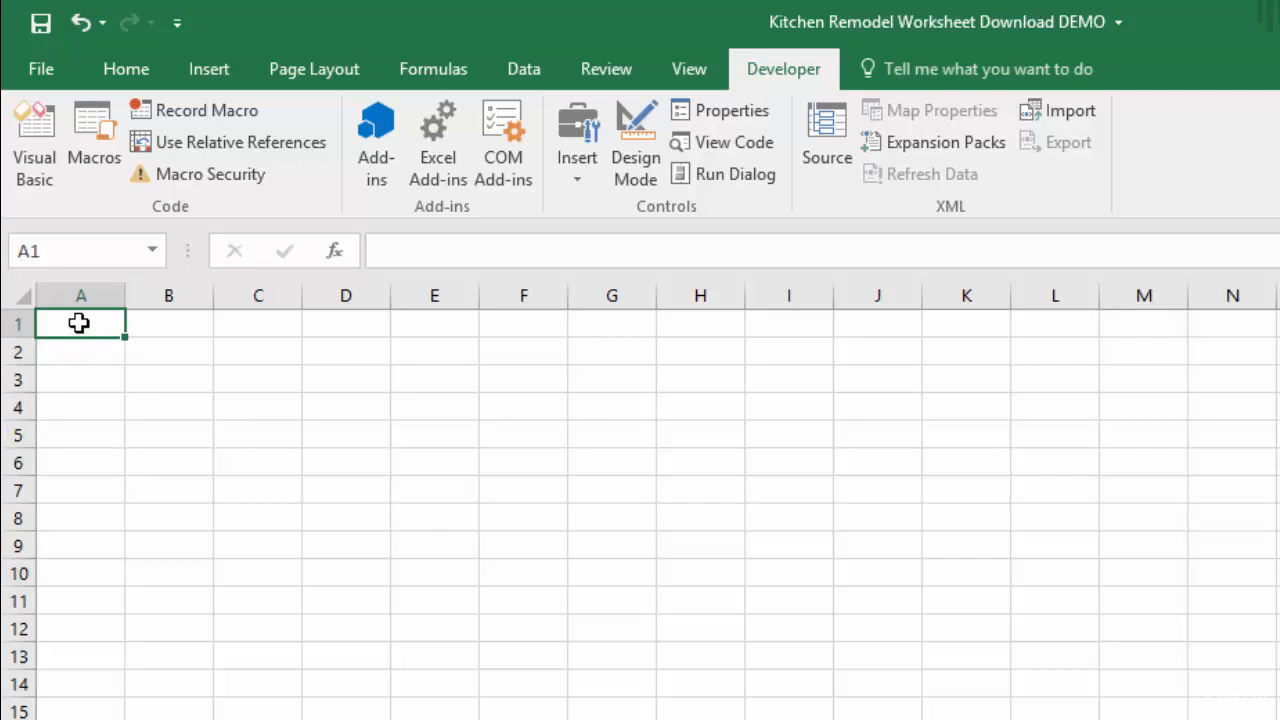
left_click(253, 141)
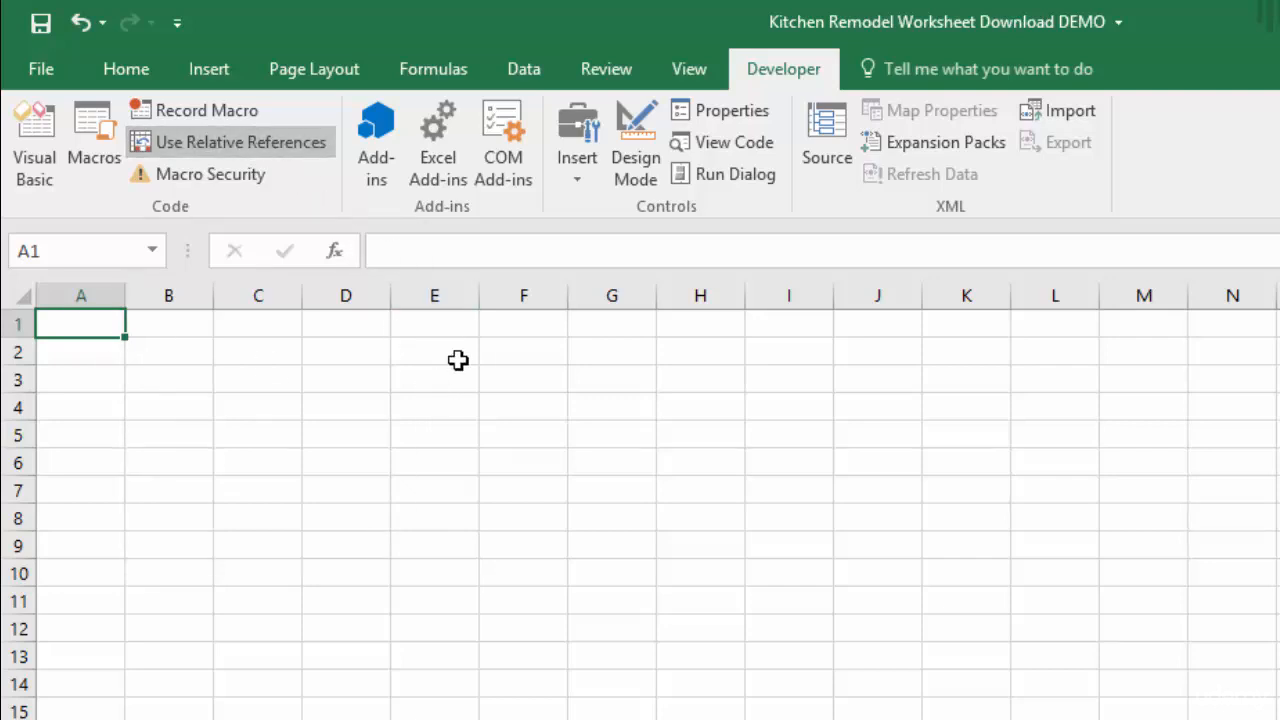
left_click(209, 110)
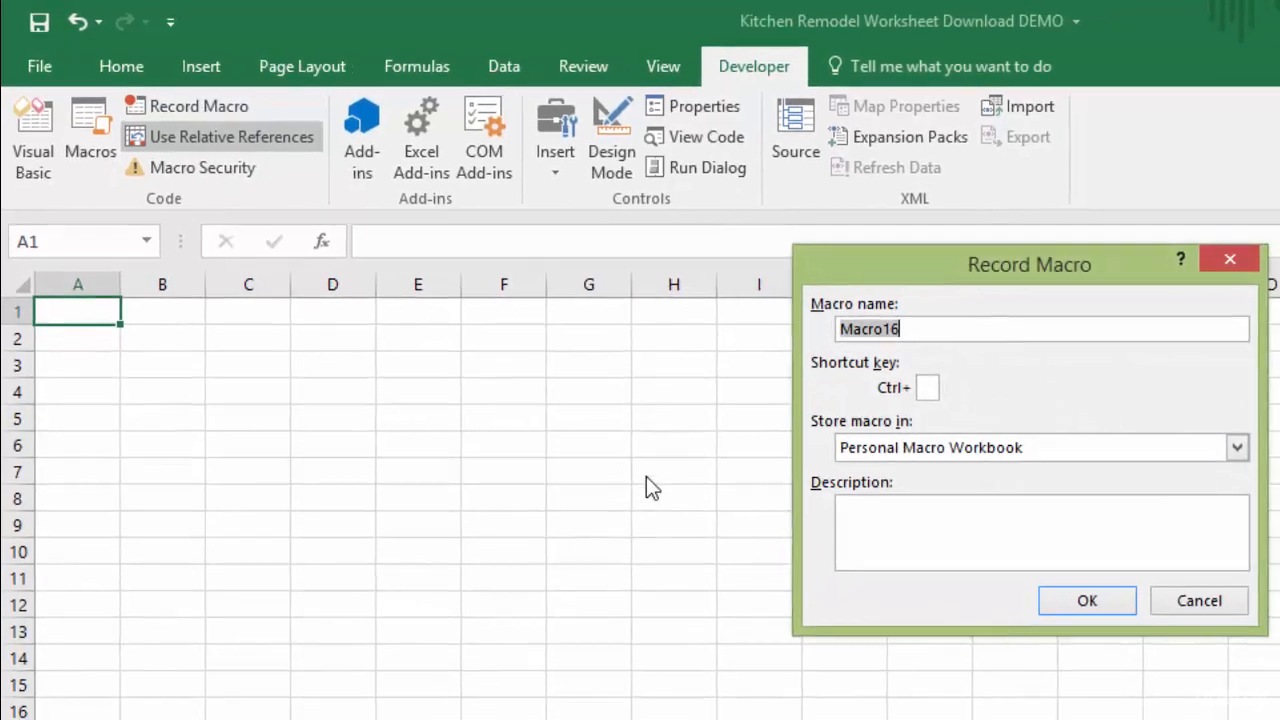
type("Dayof")
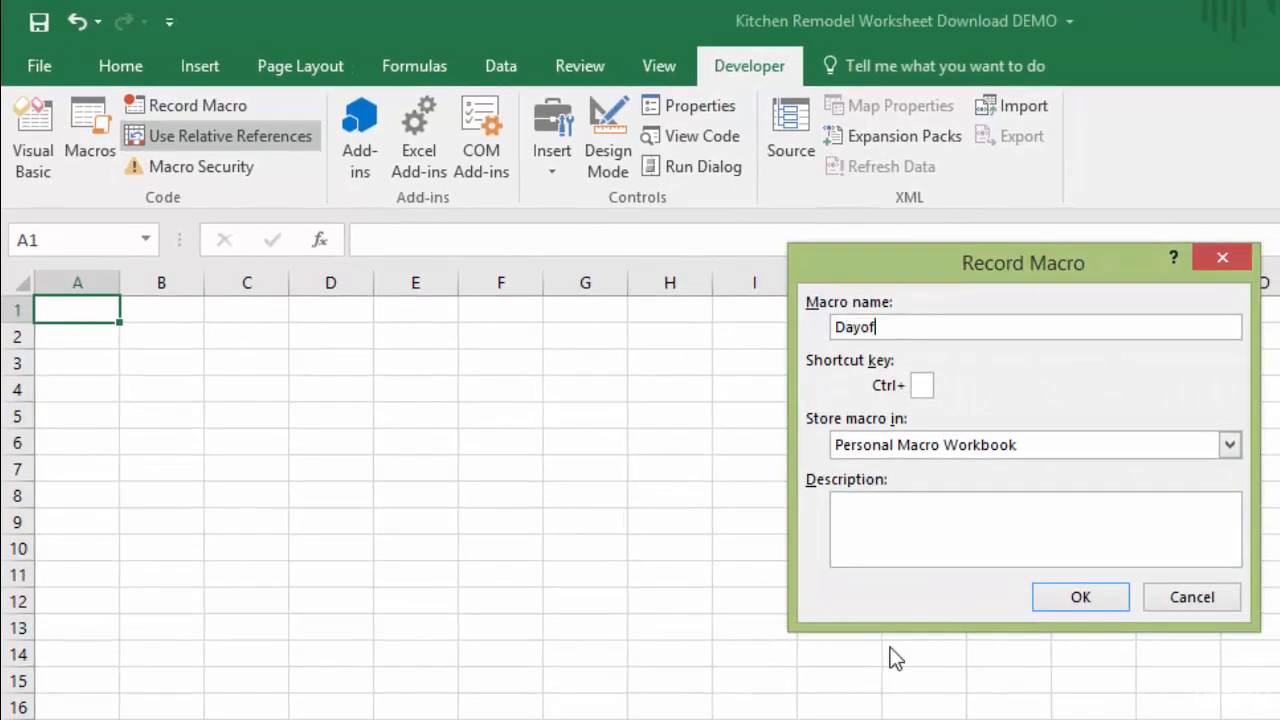
type("WeekRelative")
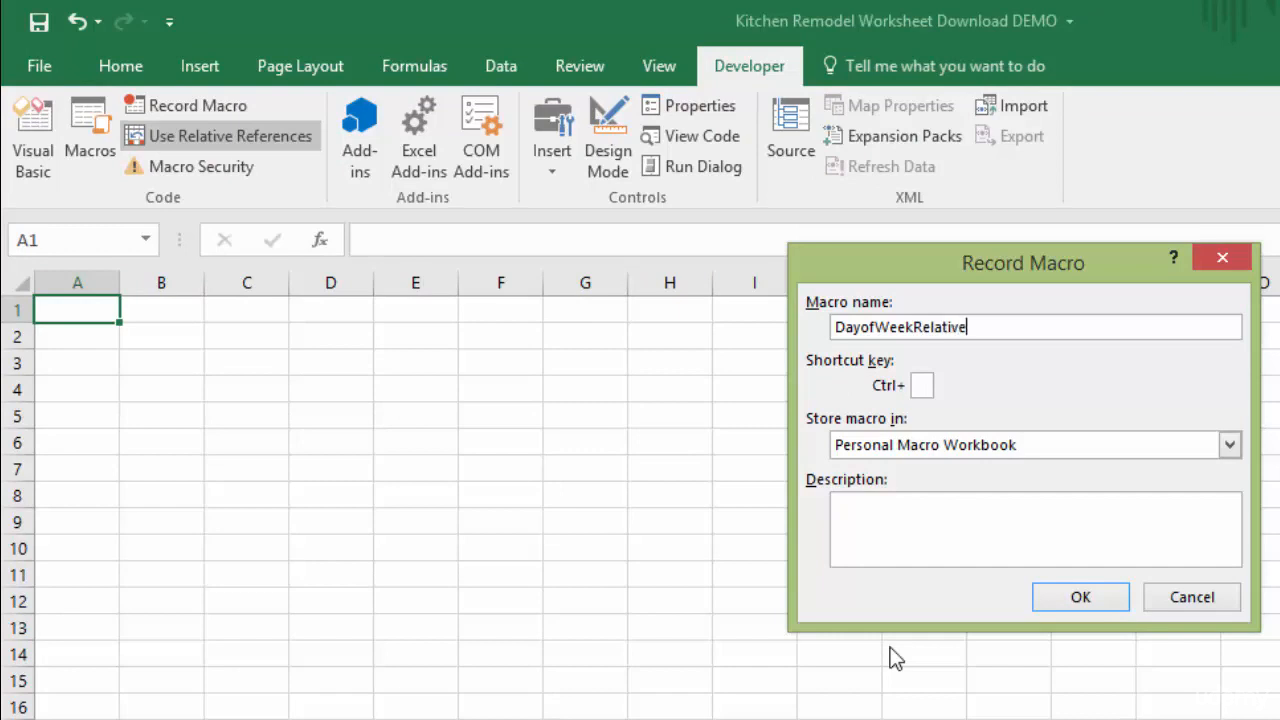
key("Return")
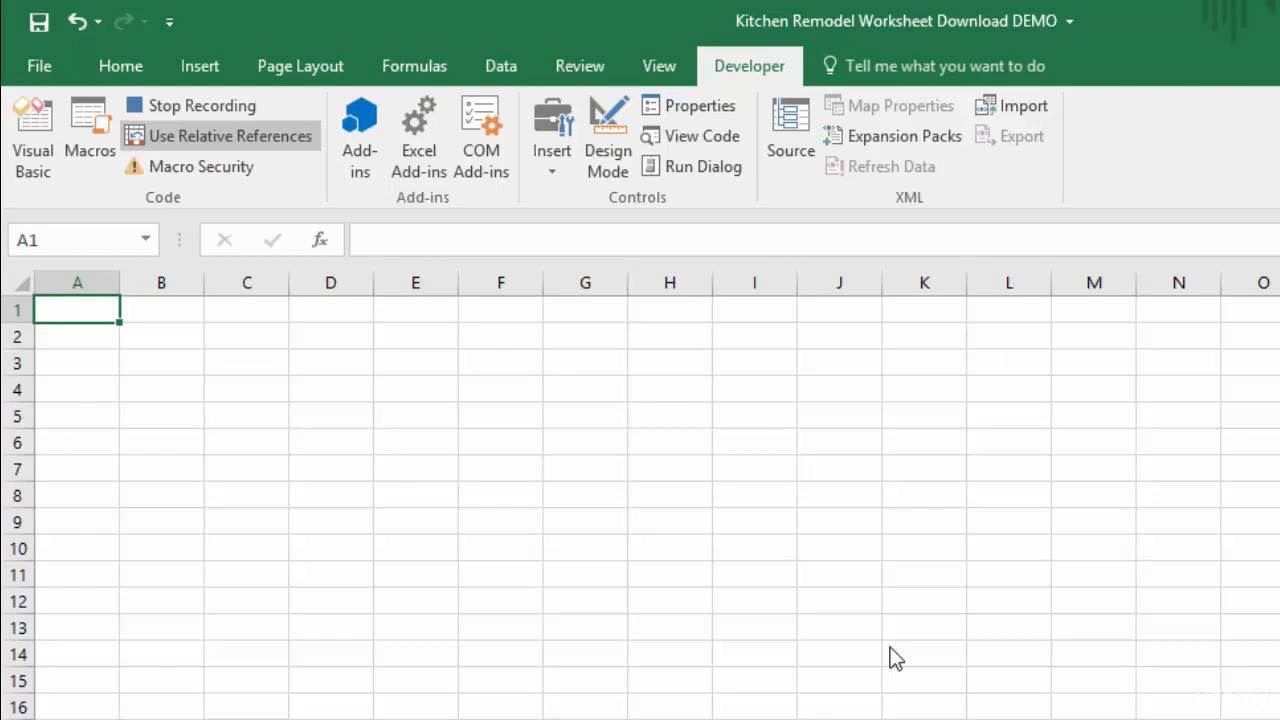
Enter Sunday in B3 and Monday in C3, and fill the weekday series across to Saturday in H3
key("Right")
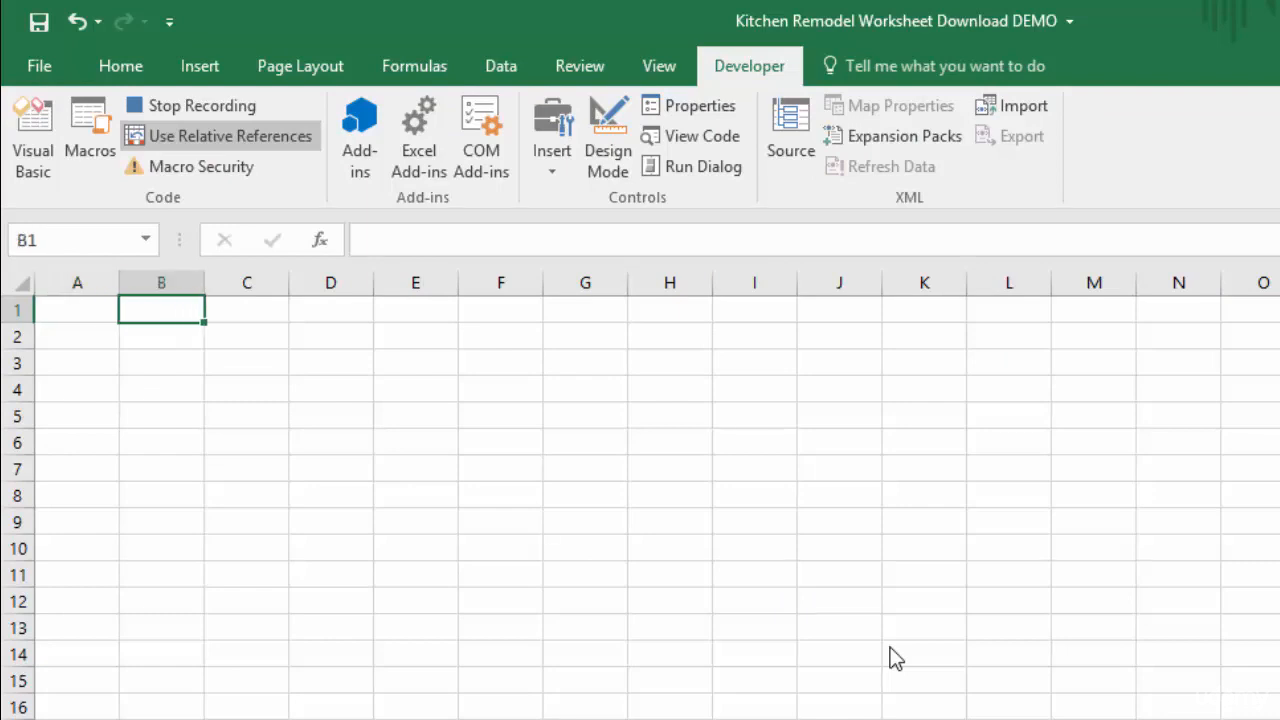
key("Down")
key("Down")
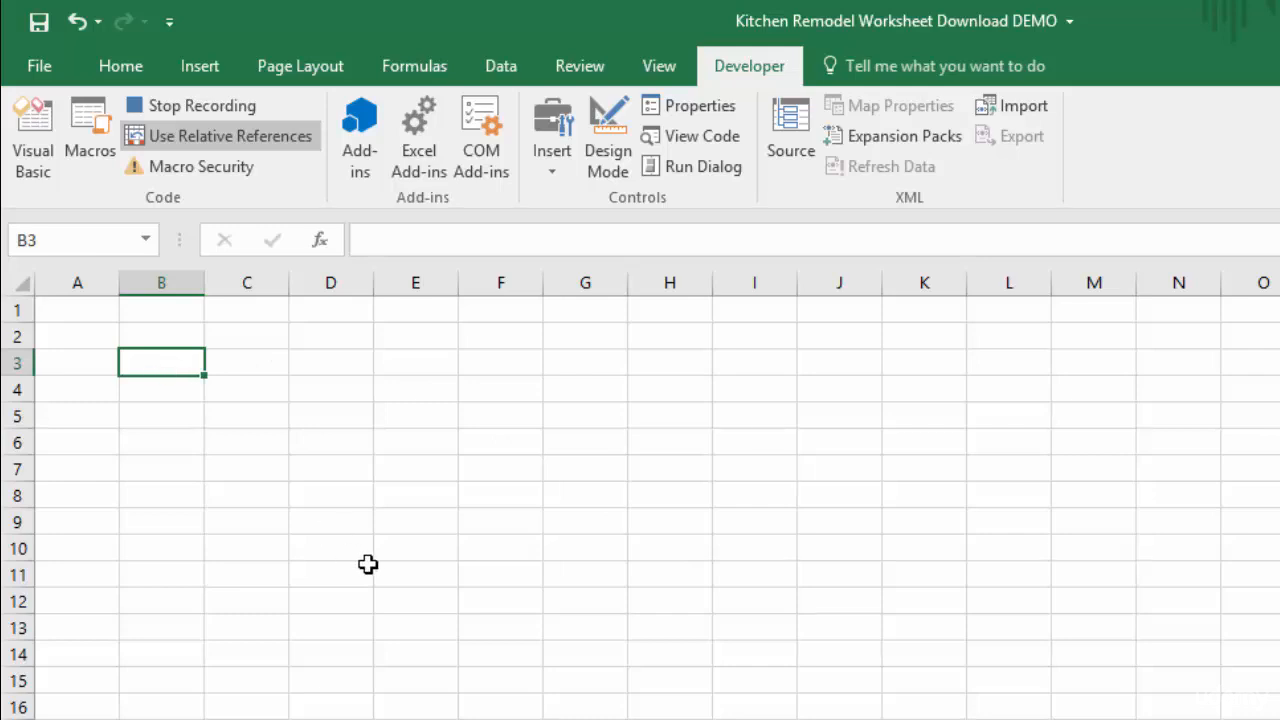
type("Sunday")
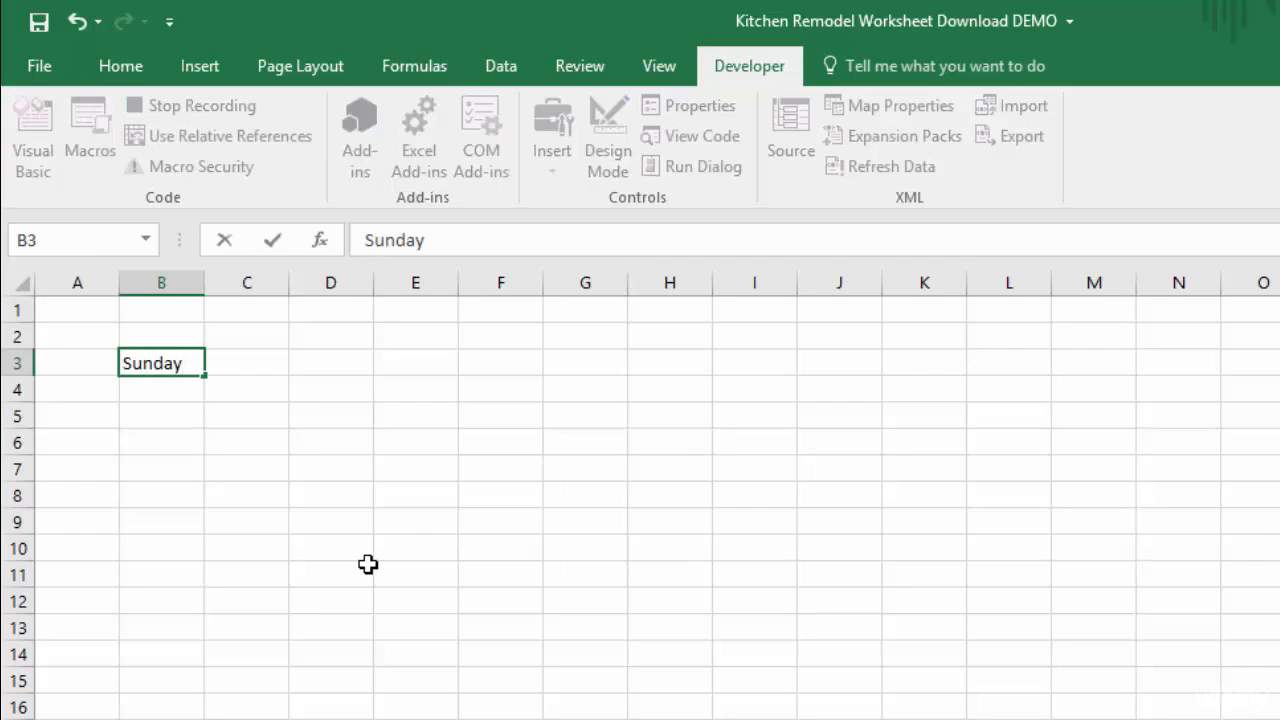
key("Tab")
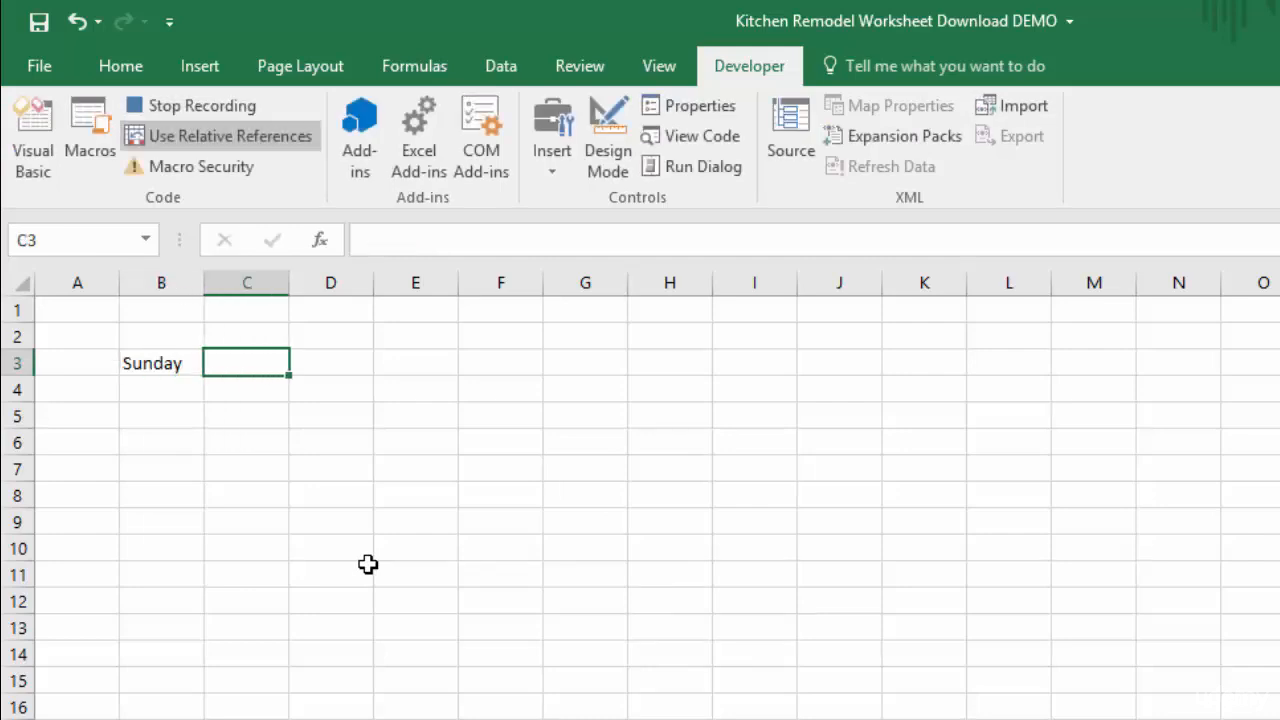
type("Monday")
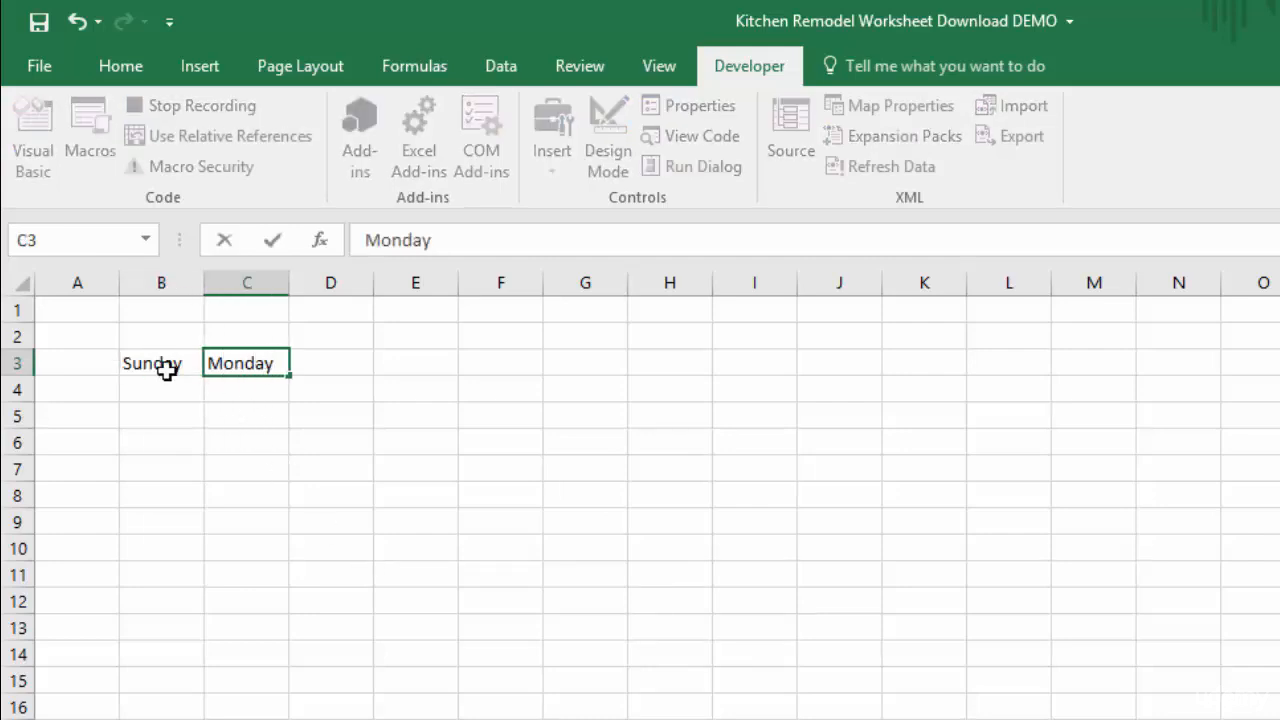
left_click_drag(158, 362, 720, 371)
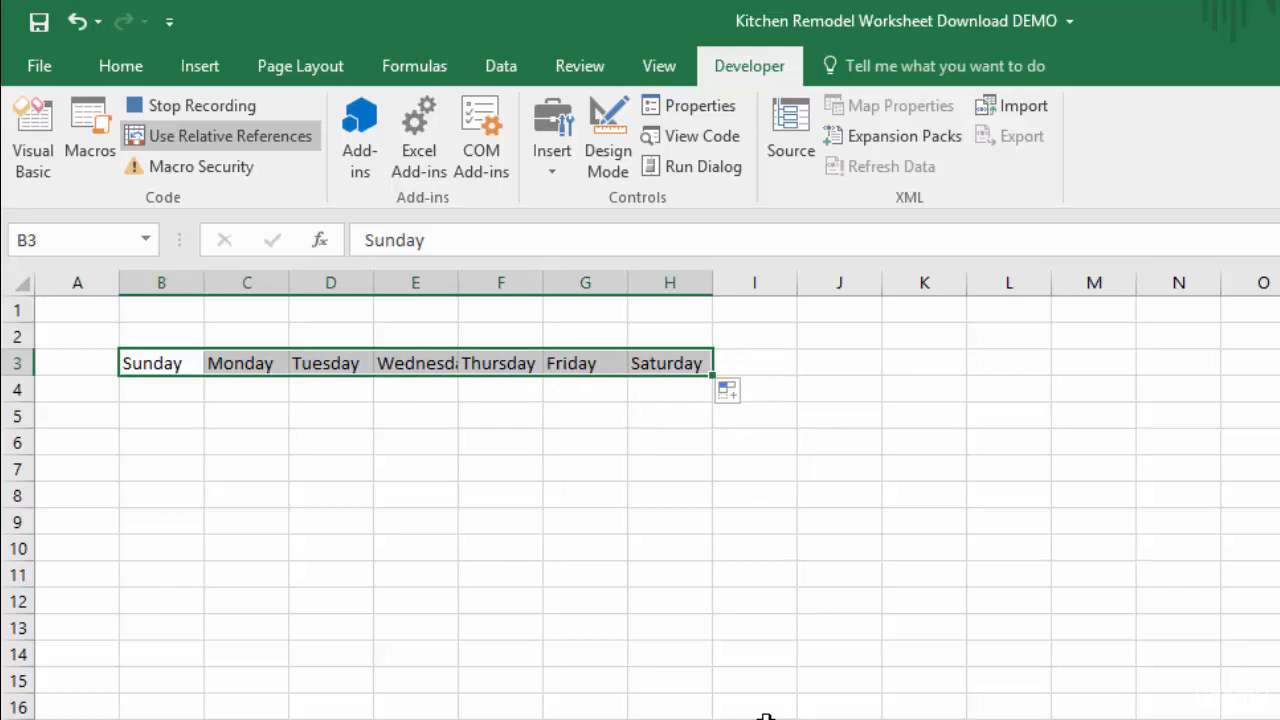
AutoFit the column widths to the weekday headings in B3:H3 and make the headings bold
key("alt")
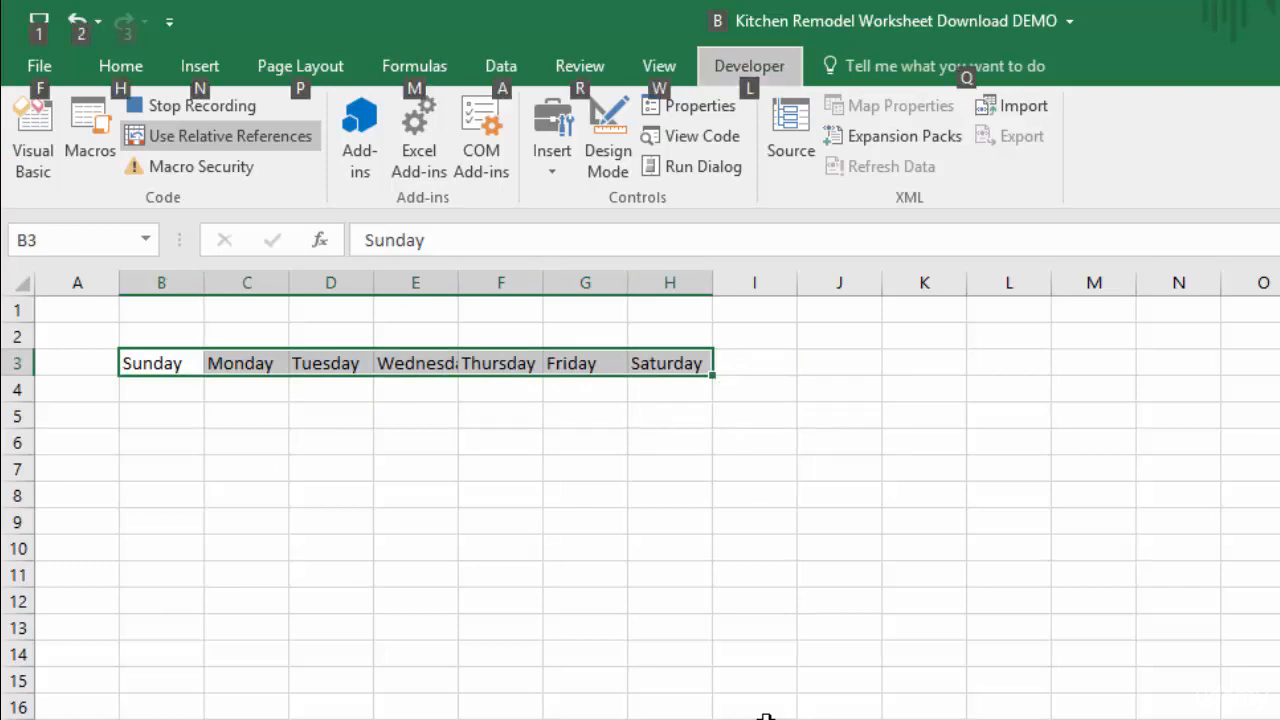
key("h")
key("o")
key("i")
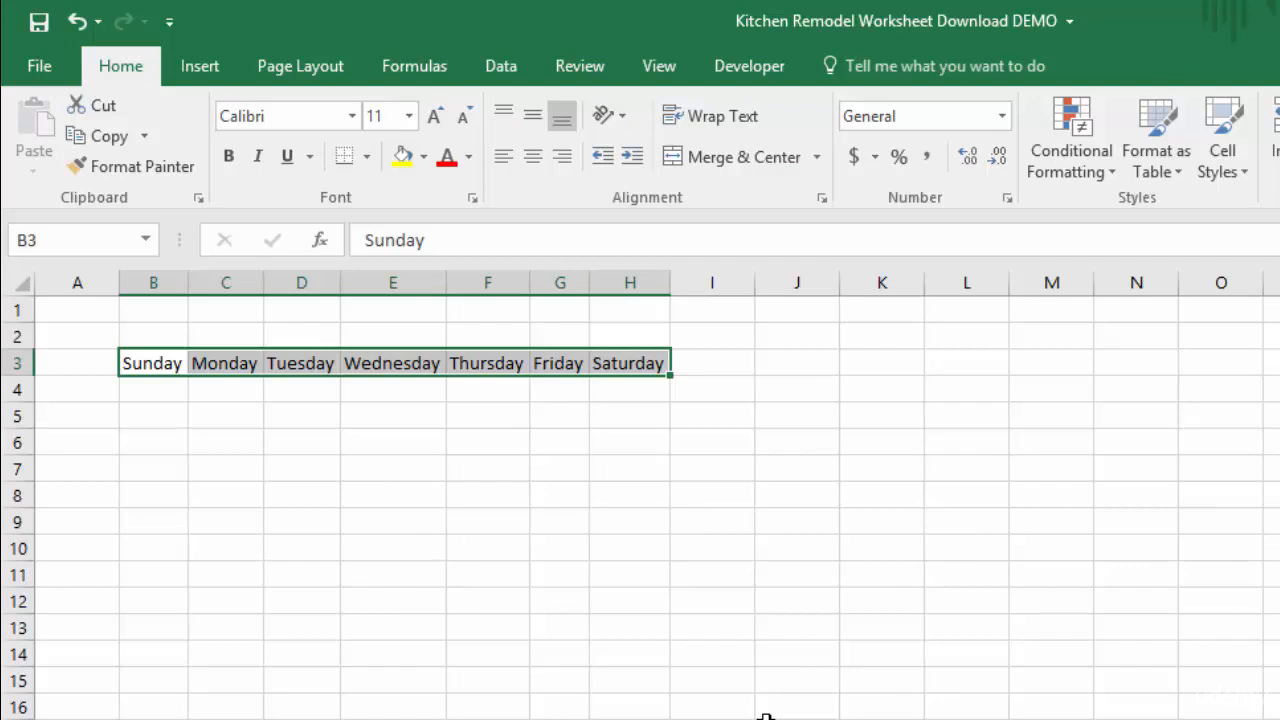
key("ctrl+b")
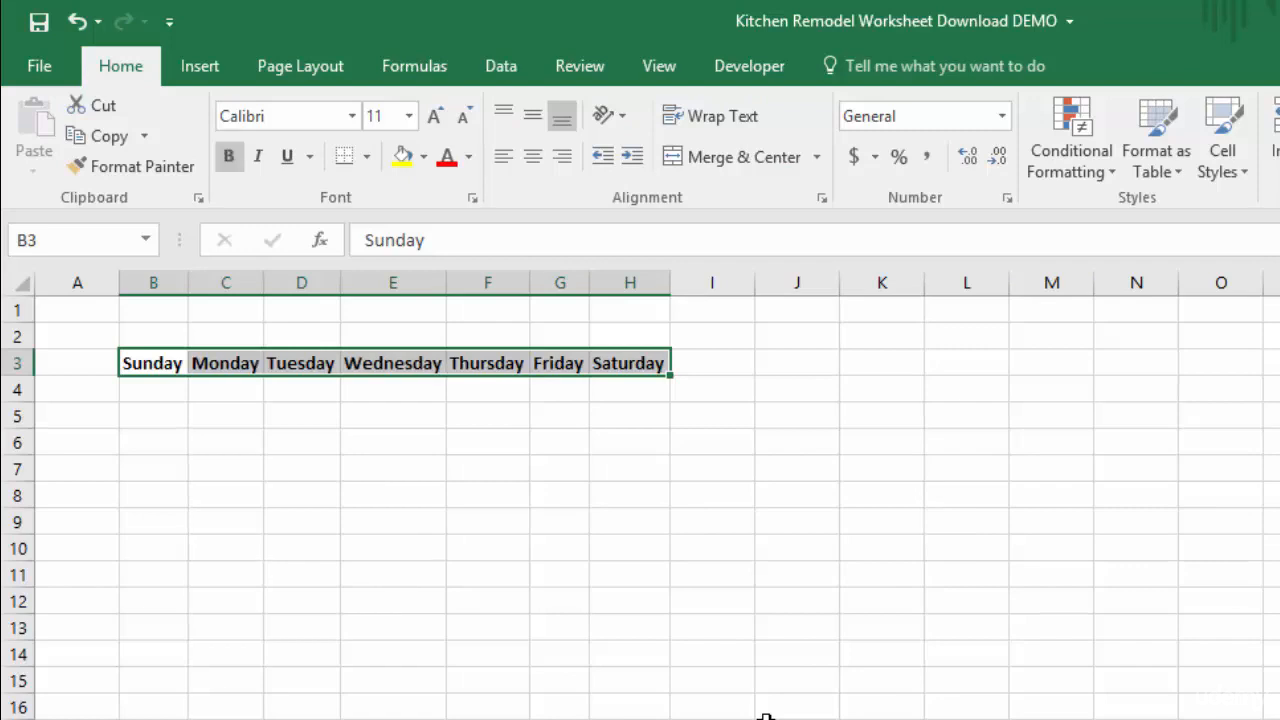
Stop recording the macro and turn off relative references
left_click(748, 70)
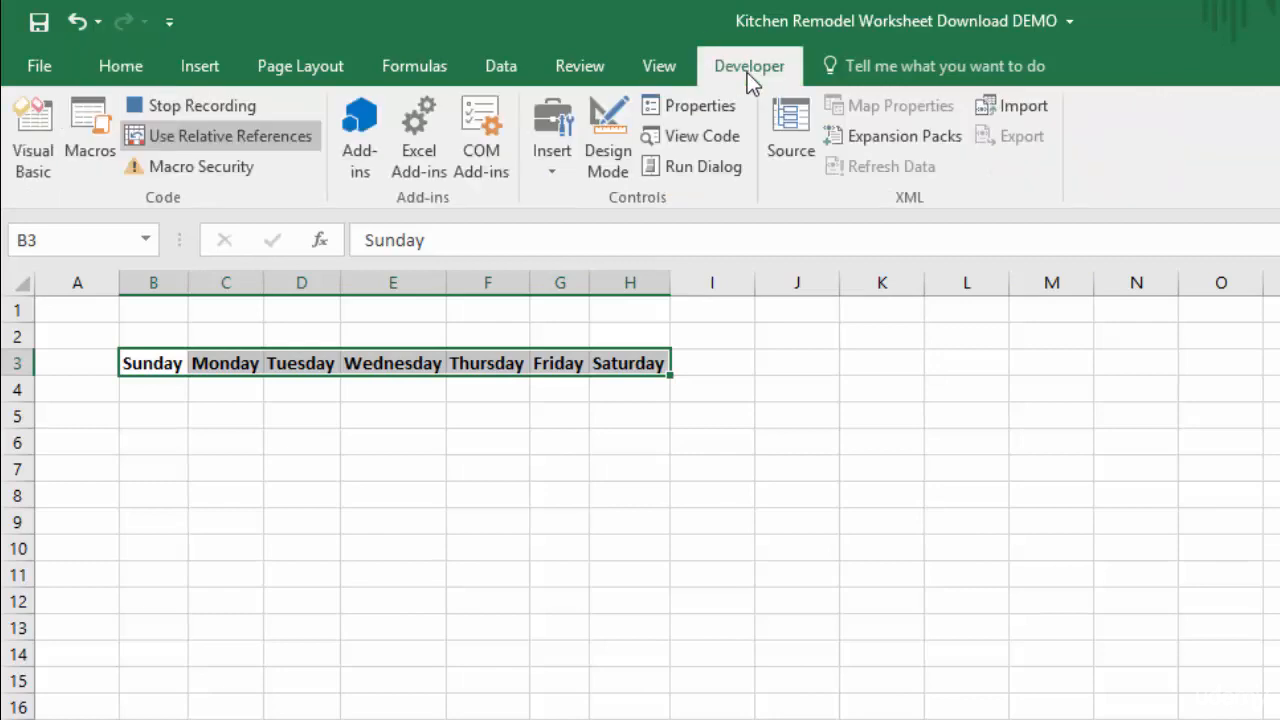
left_click(197, 100)
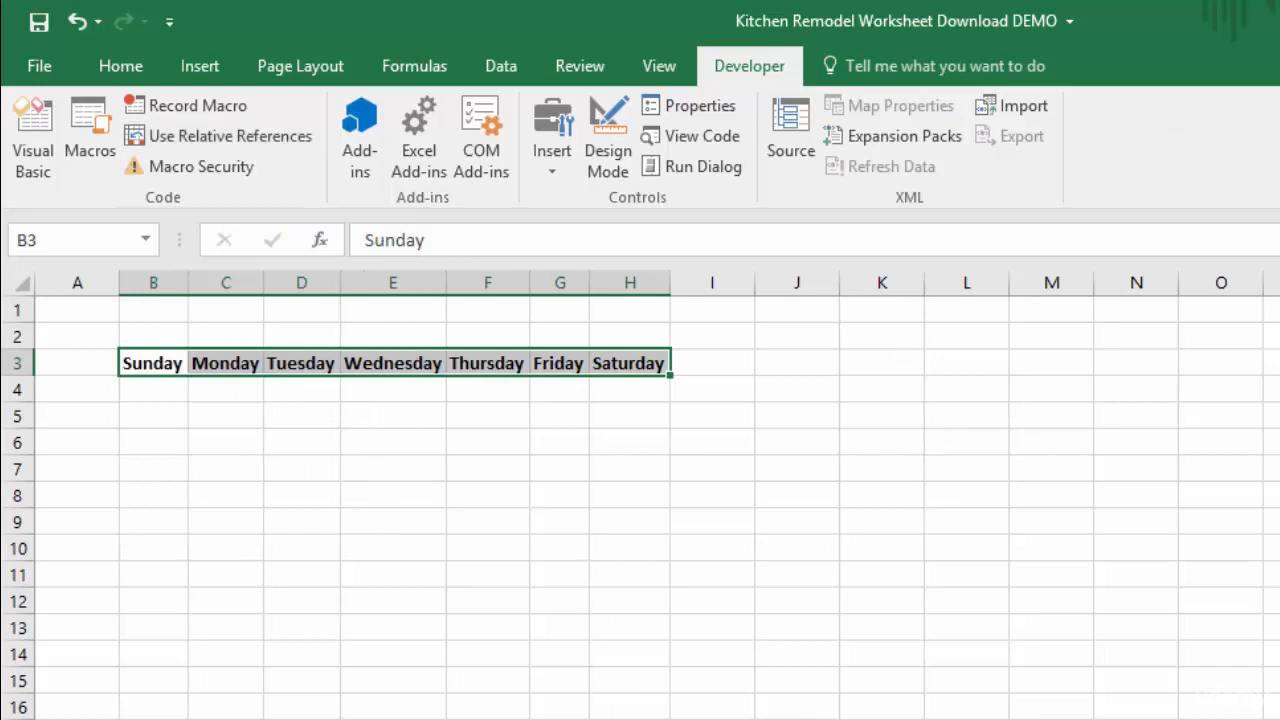
Run the DayofWeekRelative macro from cell A1 on a new blank worksheet
key("ctrl+Page_Down")
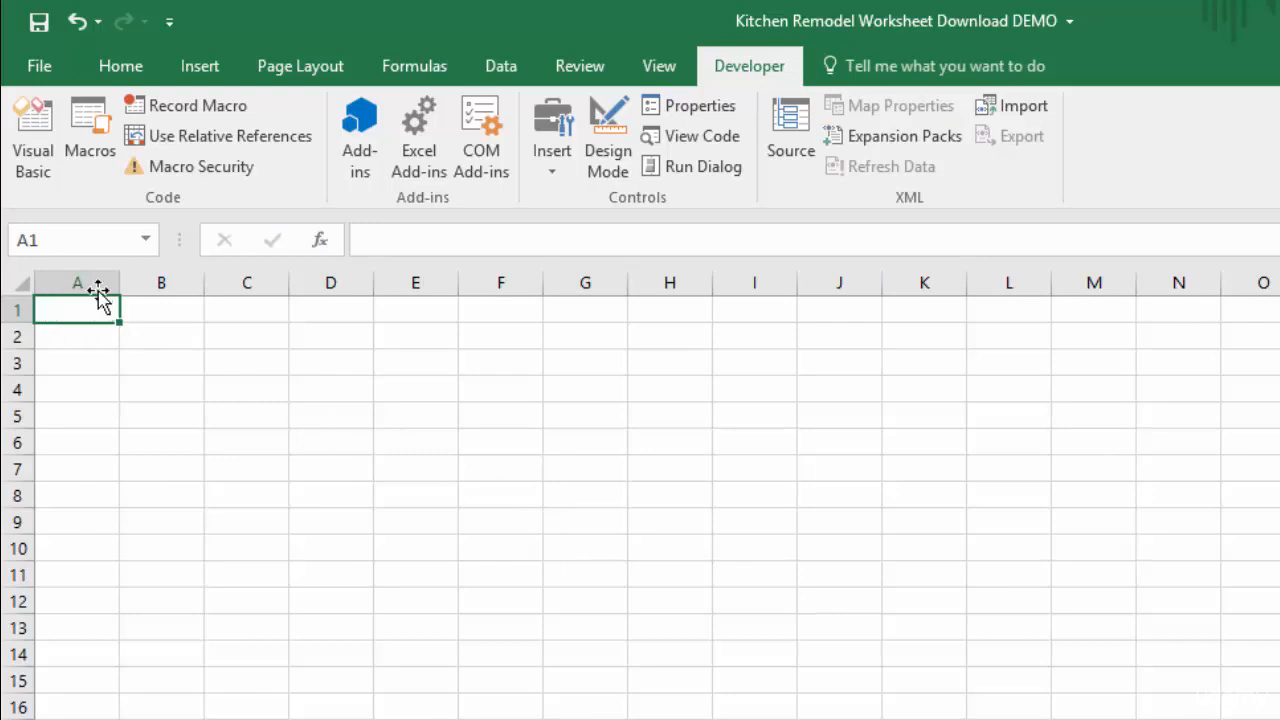
left_click(86, 125)
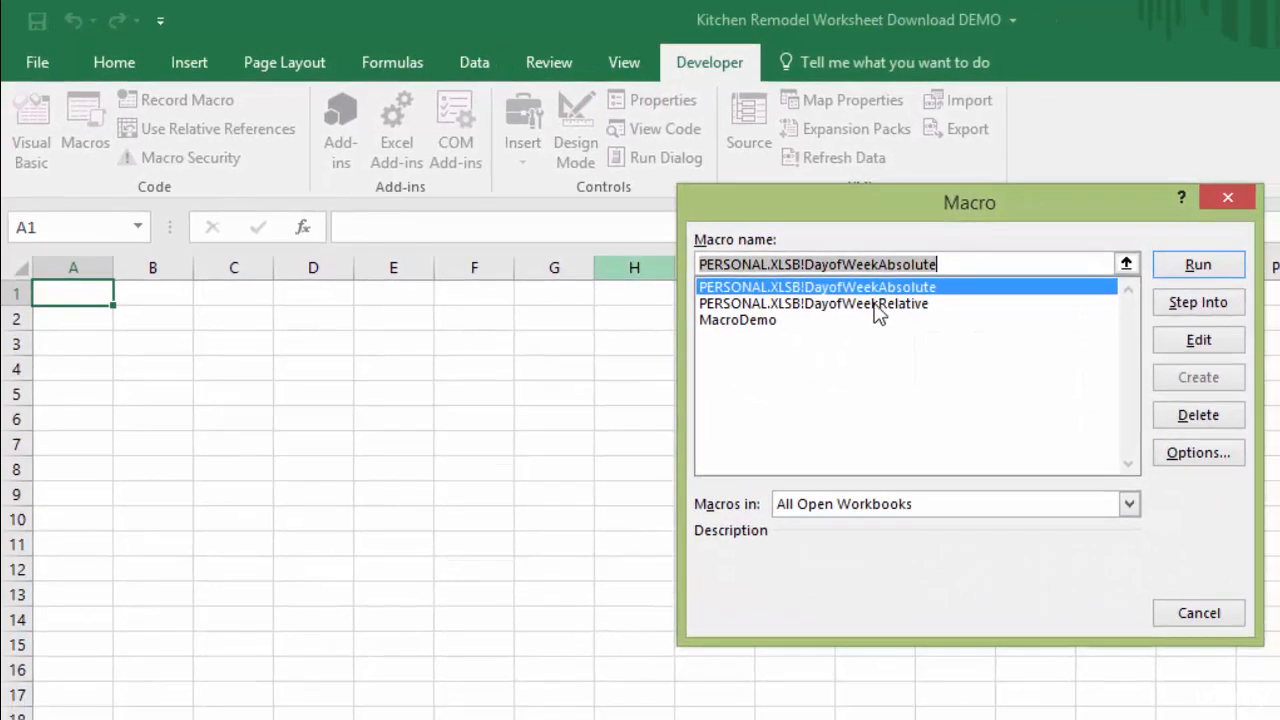
left_click(877, 304)
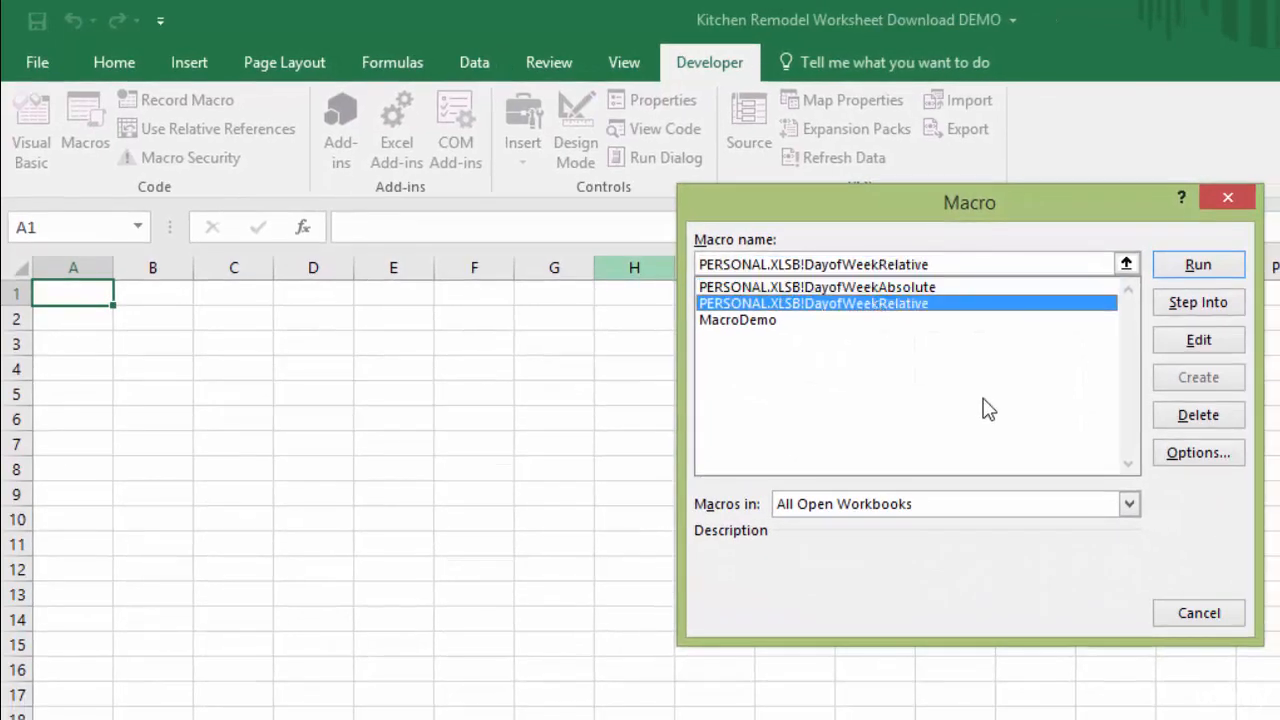
left_click(1211, 277)
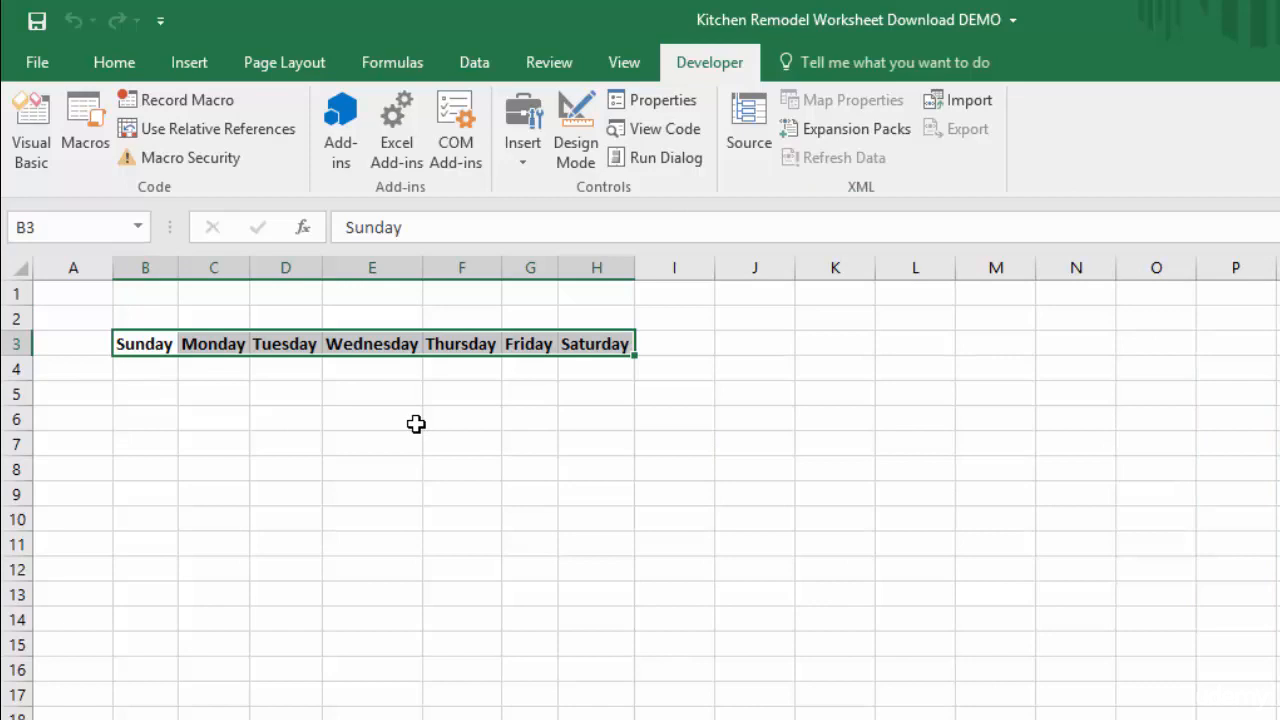
Clear the weekday headings from B3:H3 and delete columns A through H on the new worksheet
left_click(114, 66)
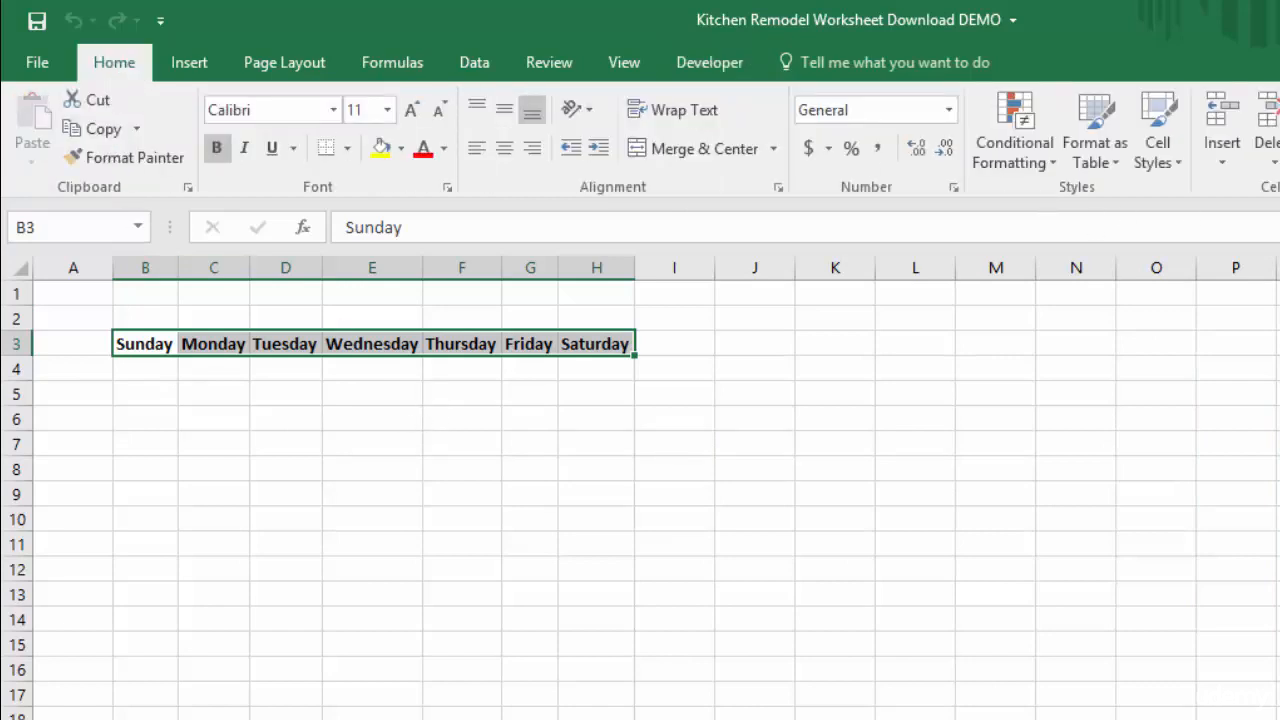
key("Delete")
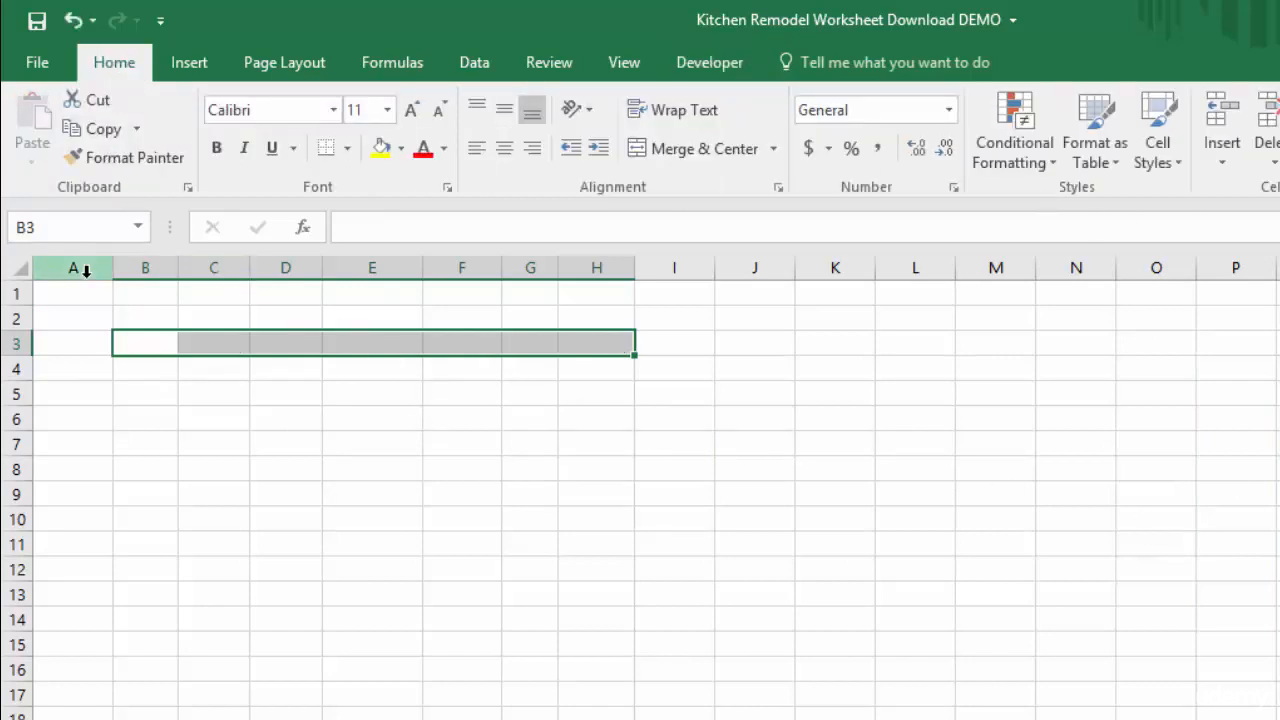
left_click_drag(86, 270, 614, 267)
right_click(614, 268)
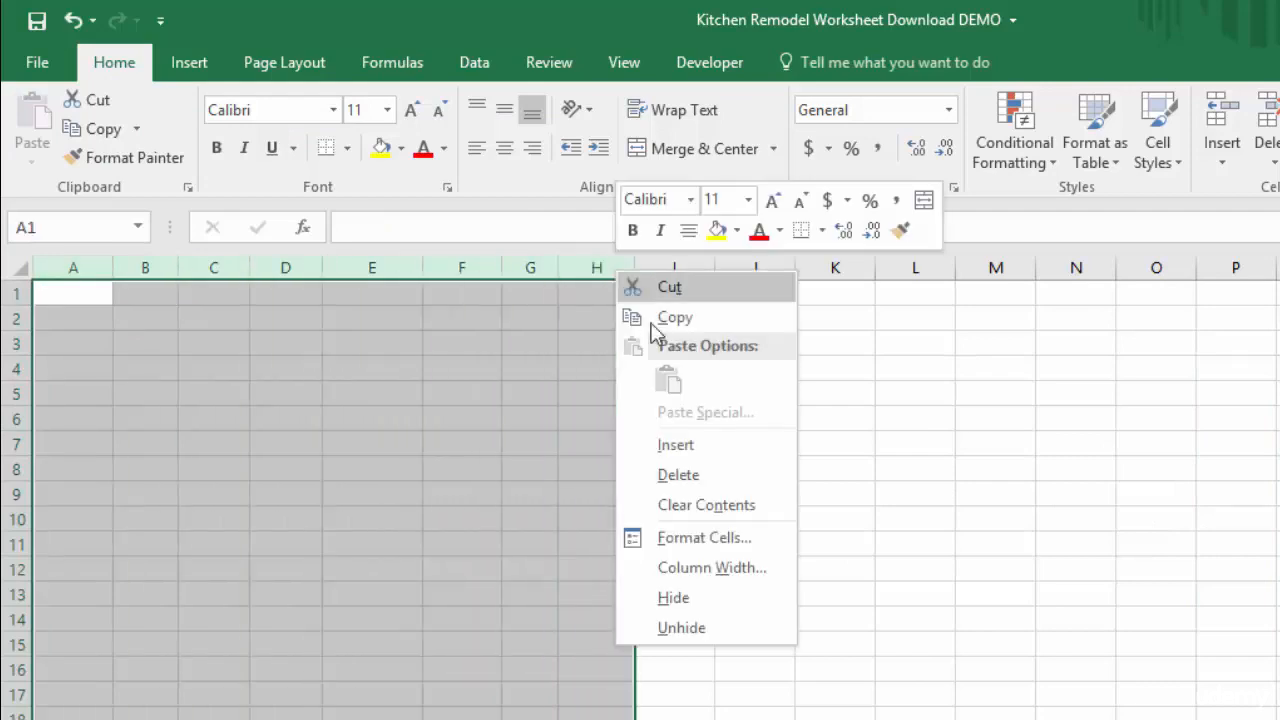
left_click(720, 446)
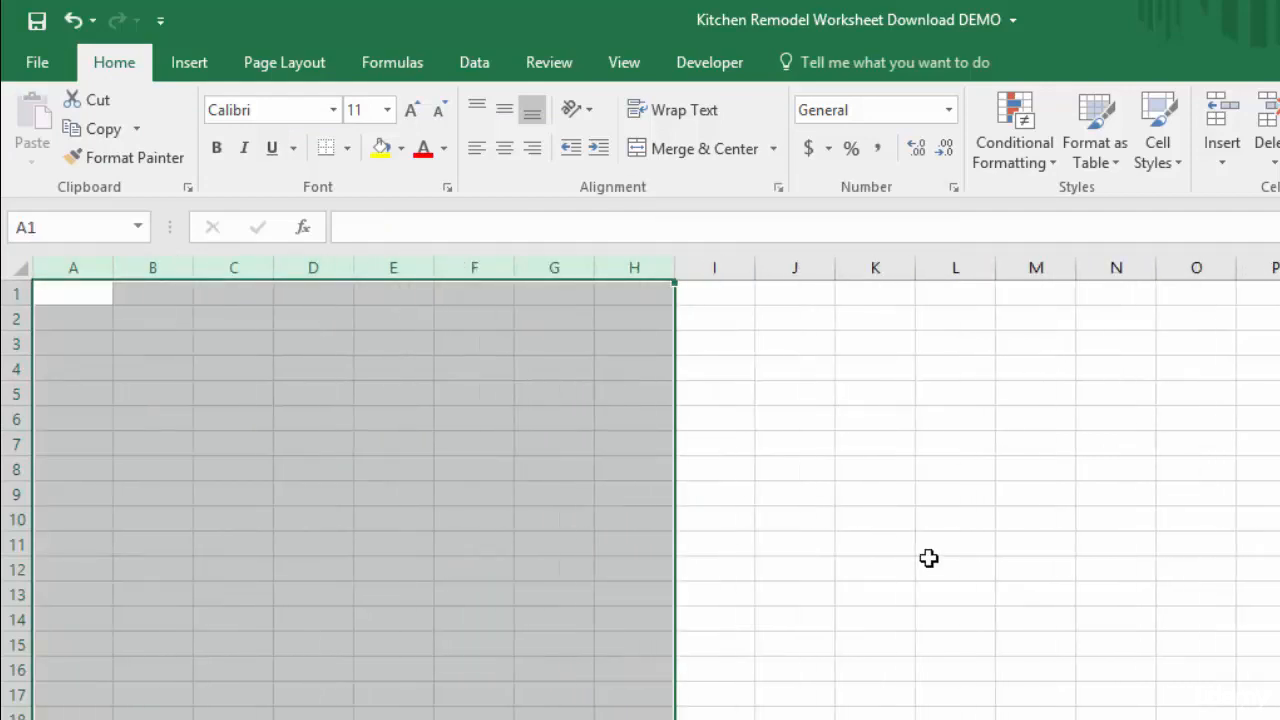
left_click(929, 560)
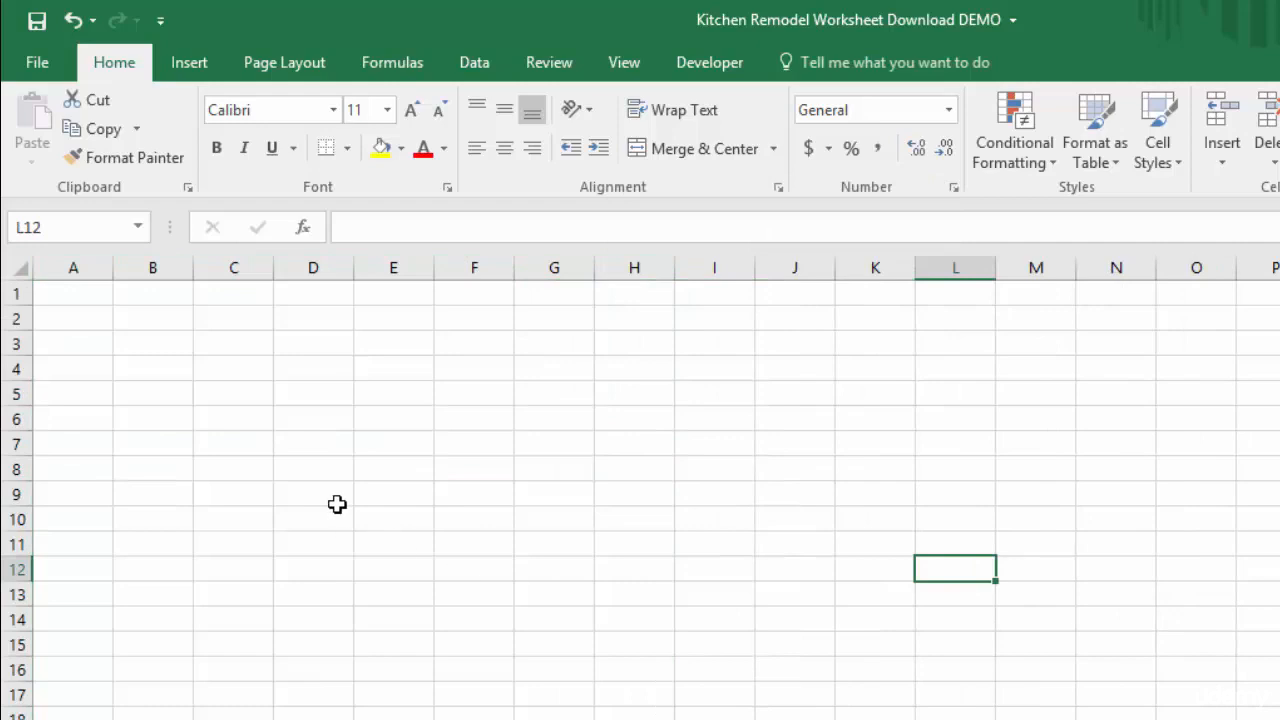
Run the DayofWeekRelative macro from cell E1 and compare the position of the first heading with the starting cell
left_click(391, 297)
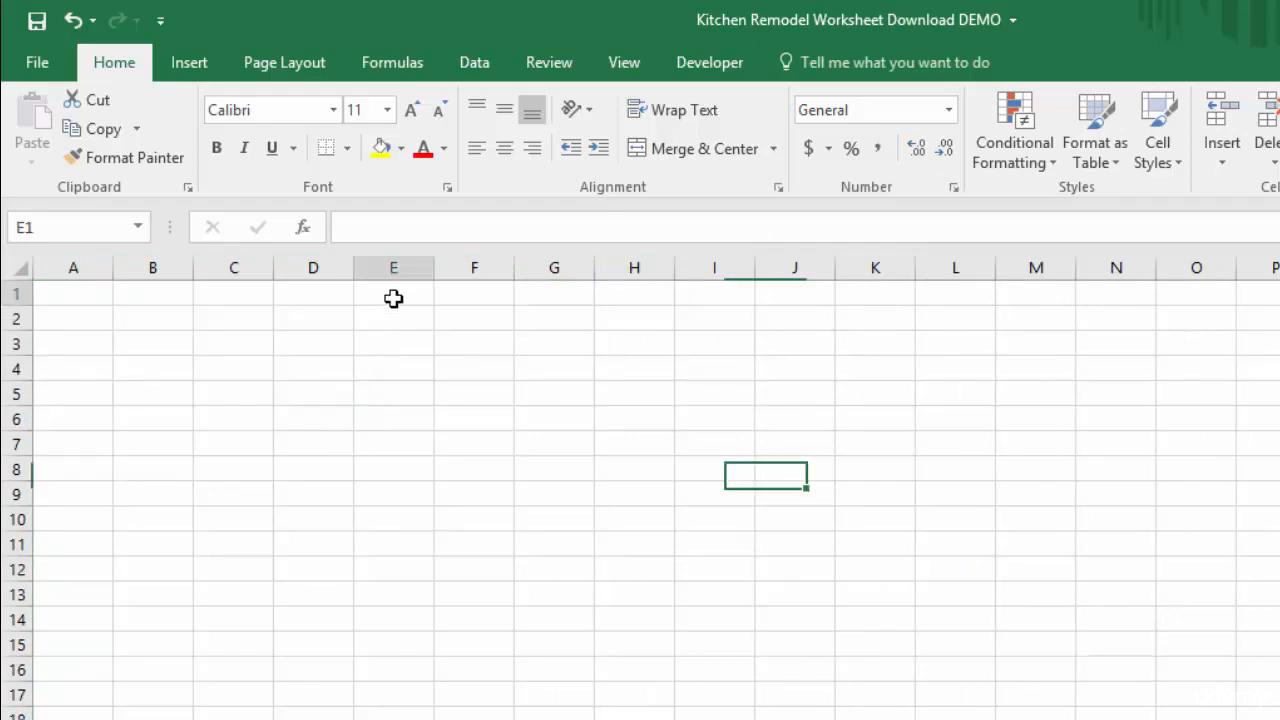
left_click(705, 63)
left_click(85, 125)
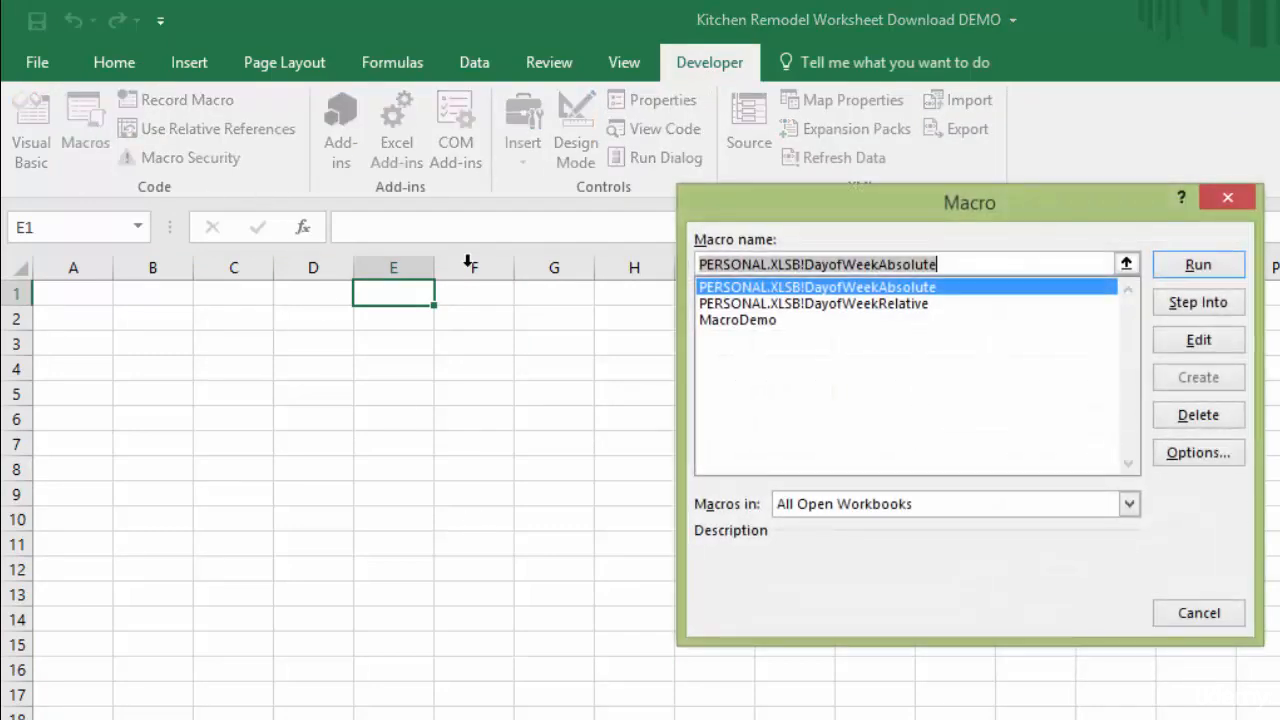
left_click(885, 303)
left_click(1198, 264)
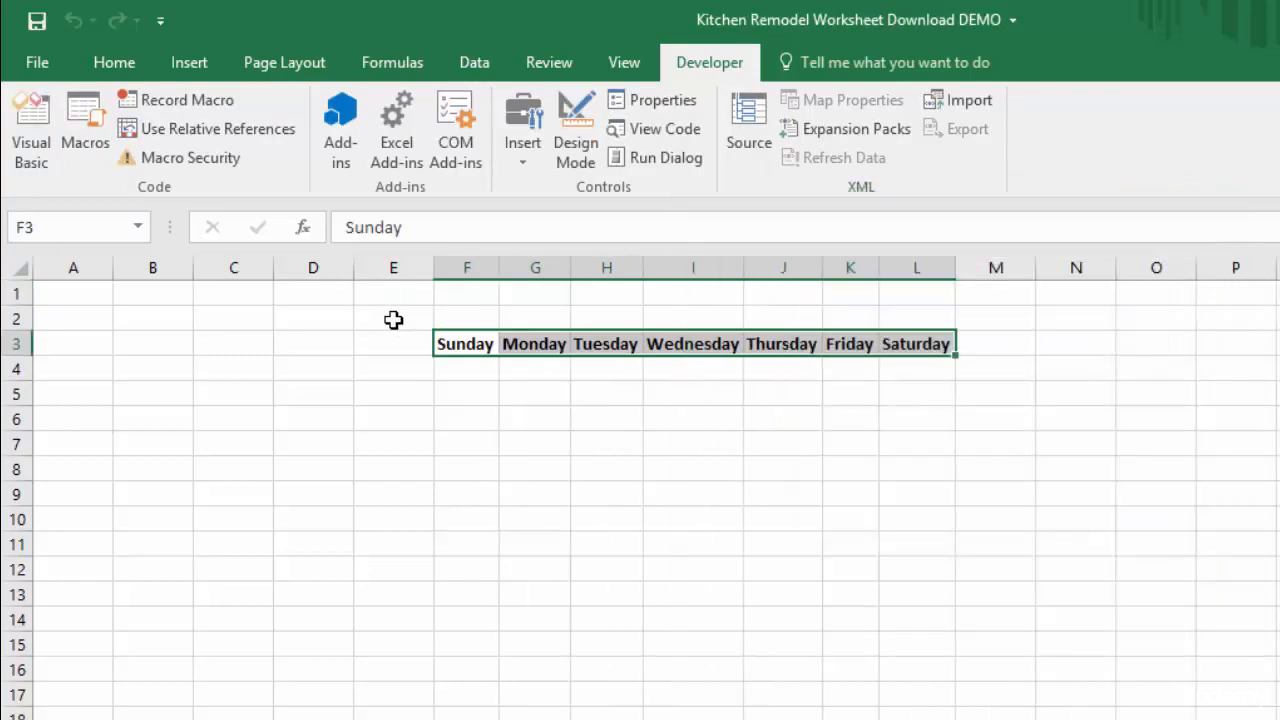
left_click(389, 290)
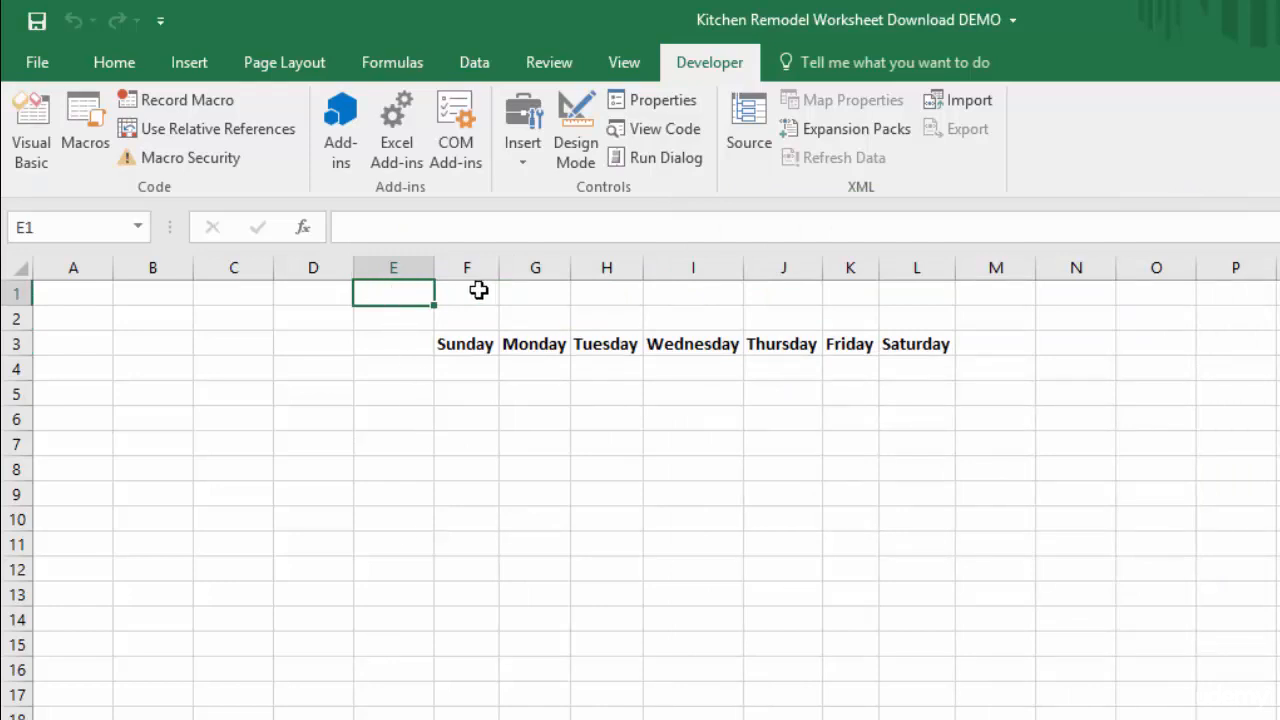
left_click(465, 343)
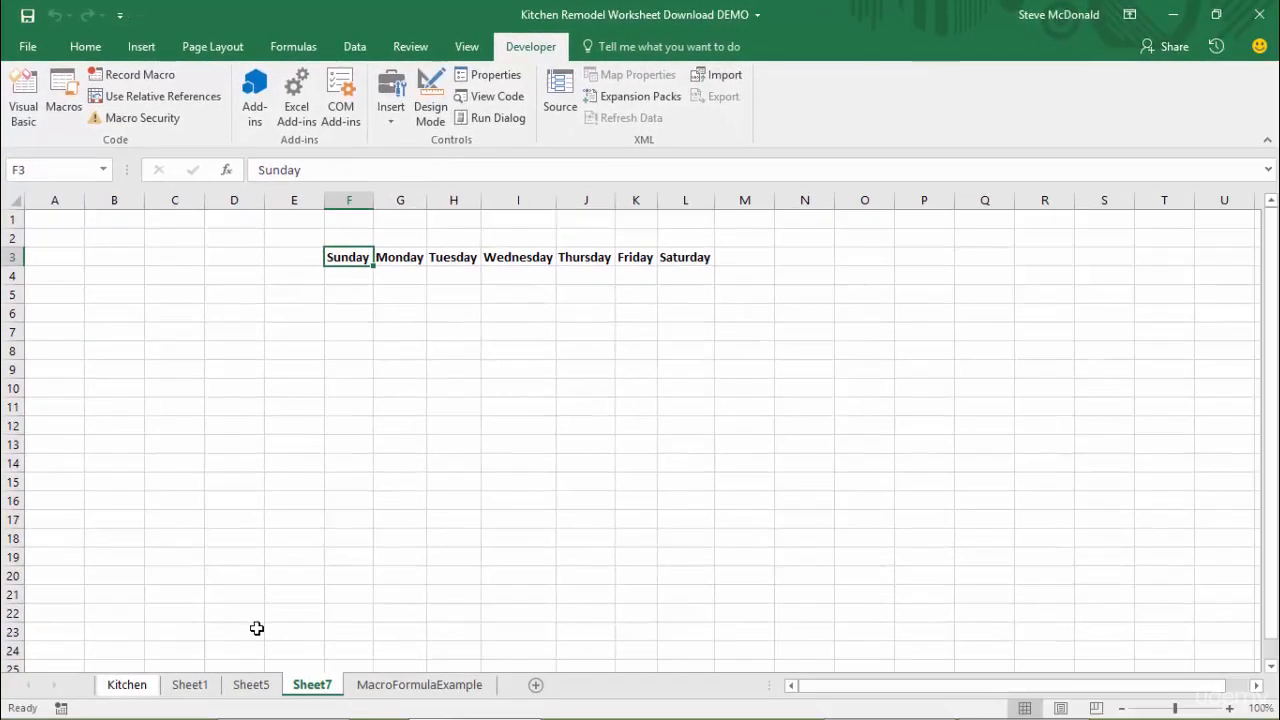
Permanently delete the Sheet7 worksheet
right_click(313, 686)
left_click(389, 487)
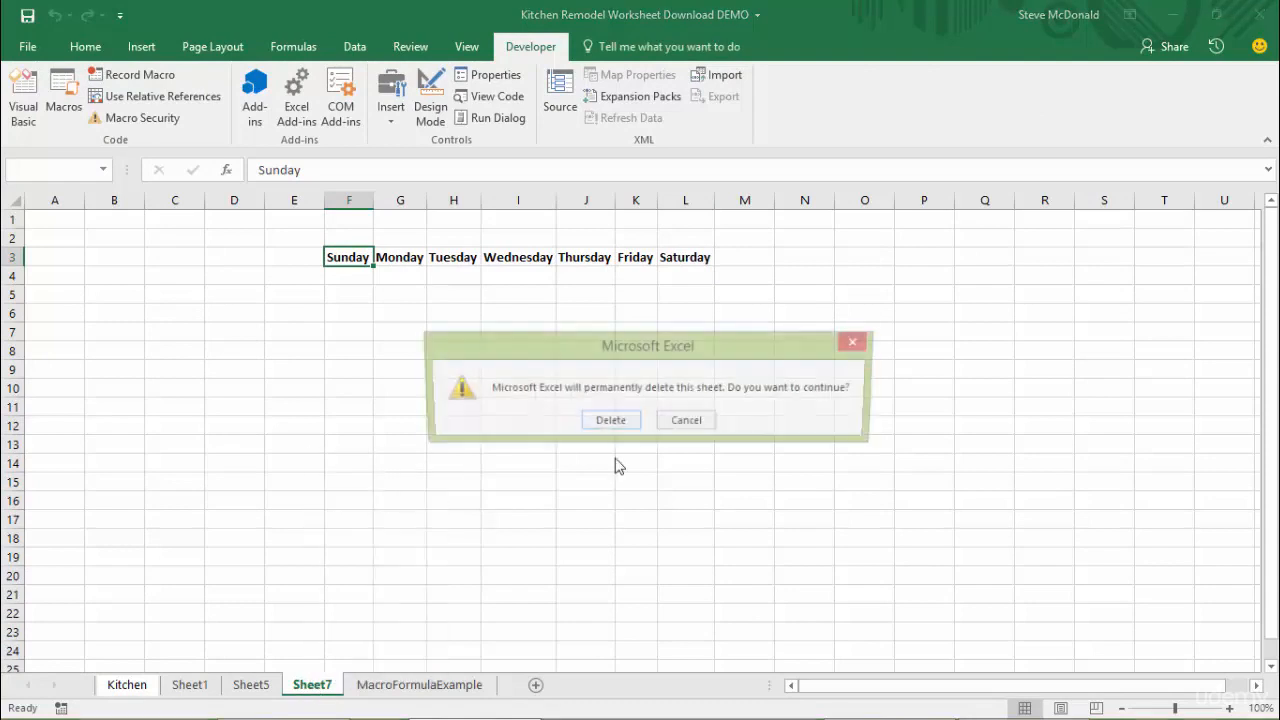
left_click(619, 428)
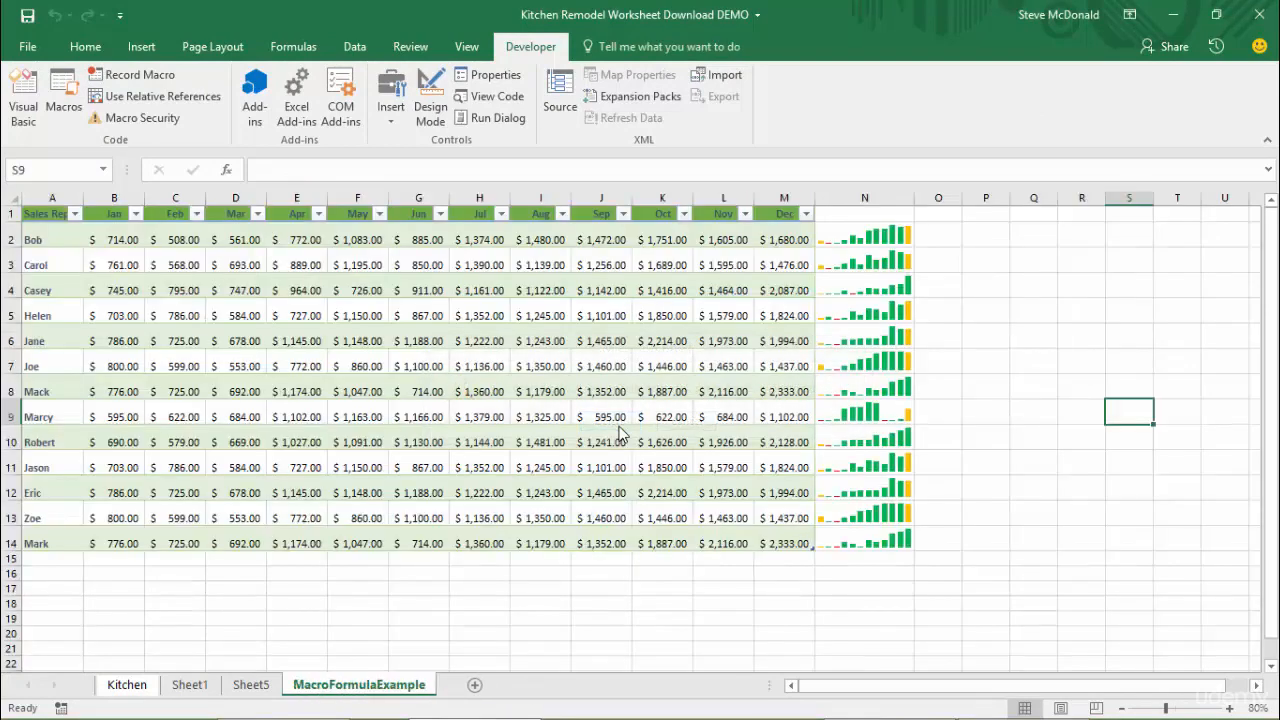
Permanently delete the Sheet5 worksheet
left_click(252, 686)
right_click(252, 686)
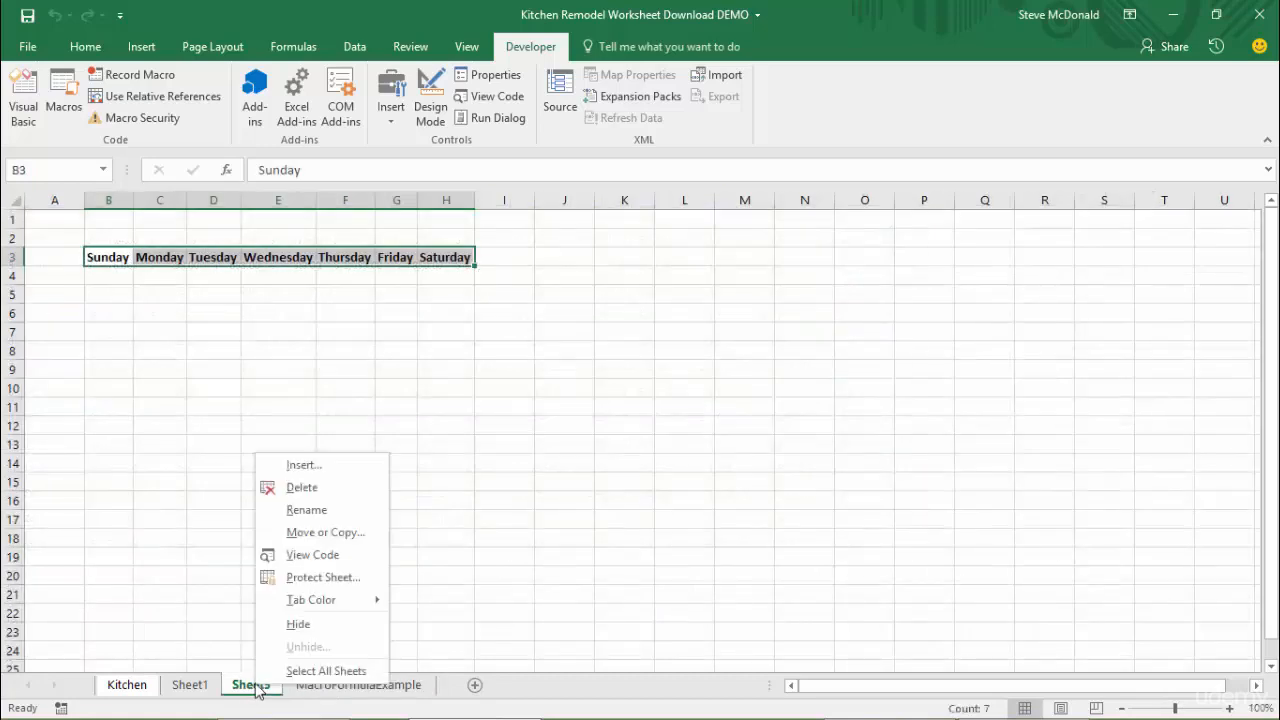
left_click(302, 487)
left_click(608, 421)
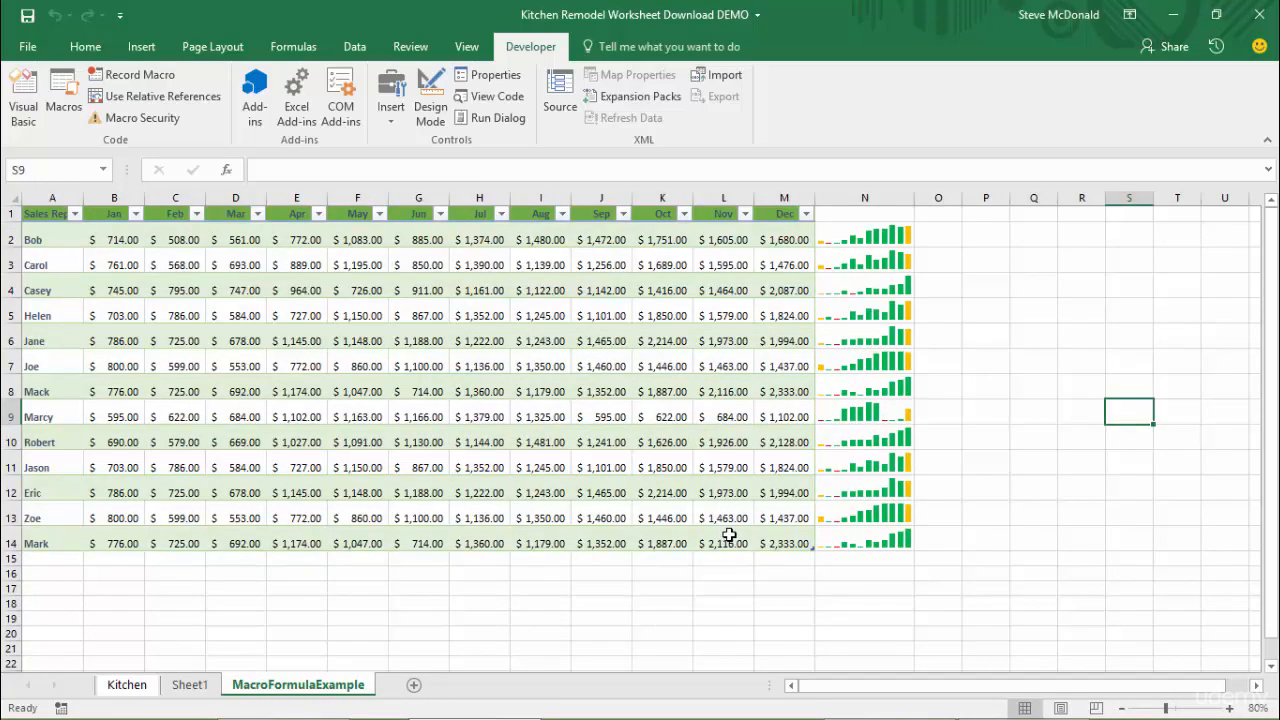
Compare the sales tables on Sheet1 and MacroFormulaExample, checking the free cells O1 and O2 and the monthly figures in row 2
left_click(195, 690)
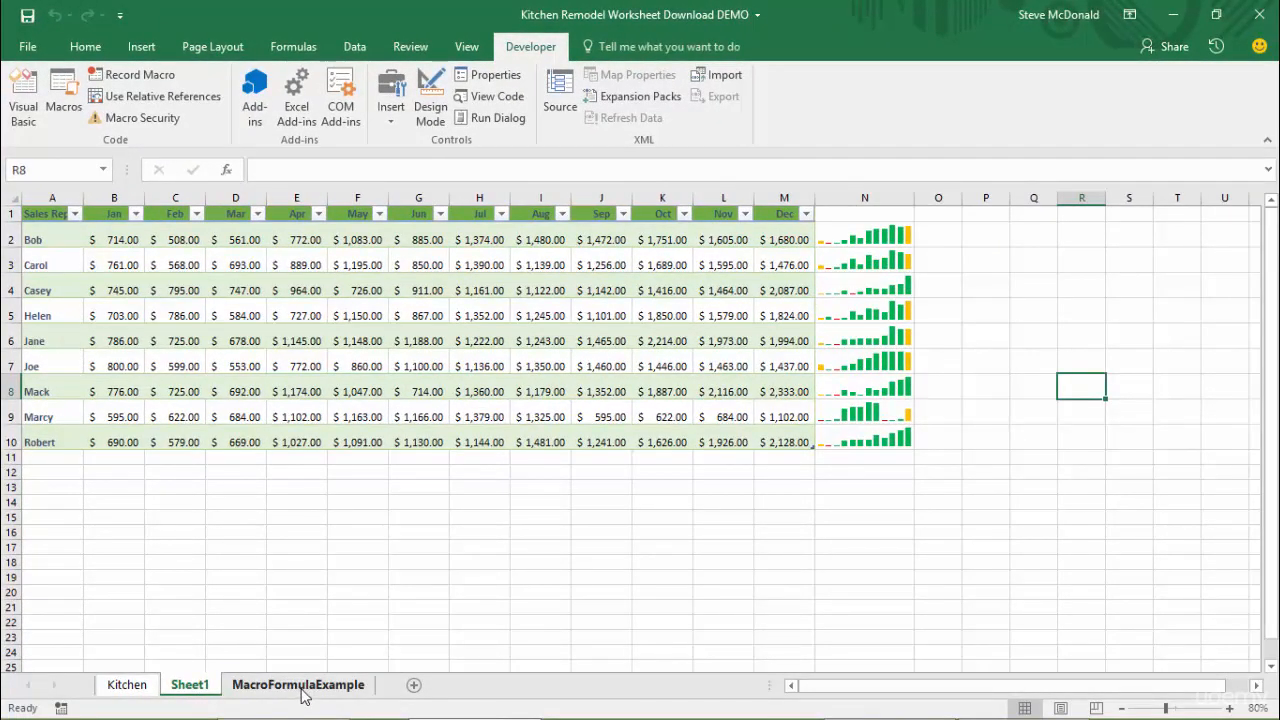
left_click(304, 685)
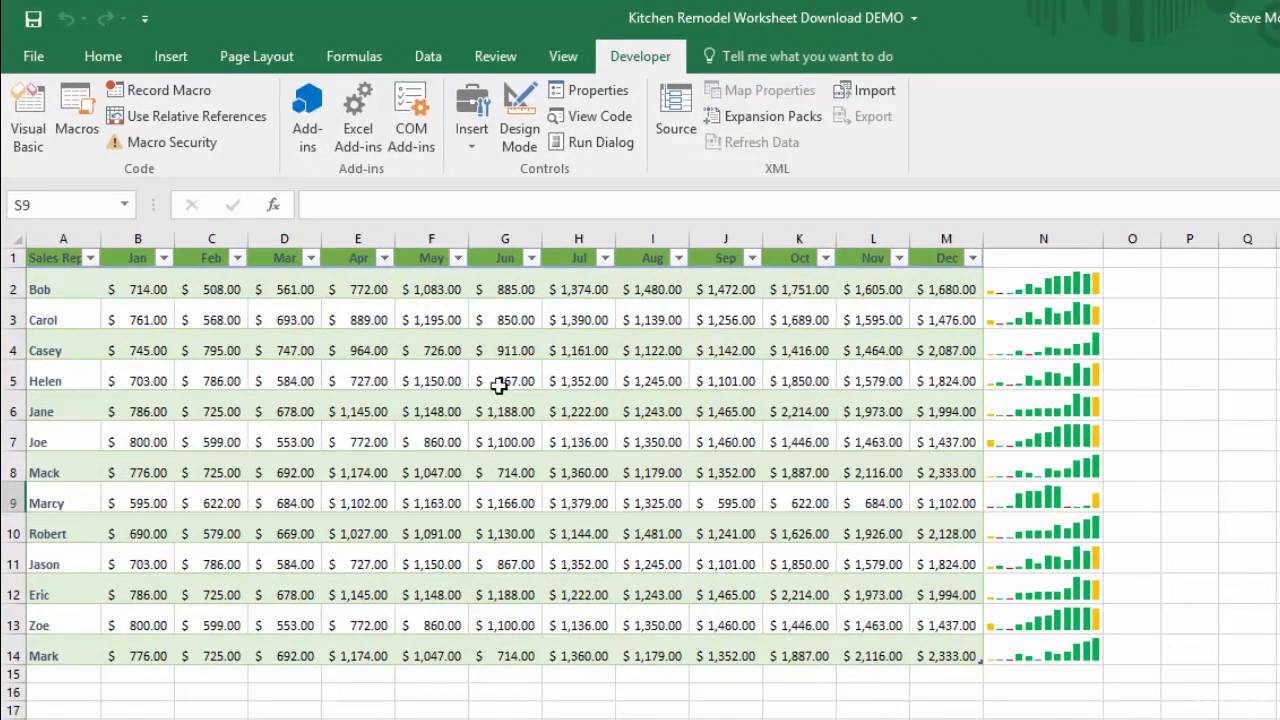
left_click(218, 117)
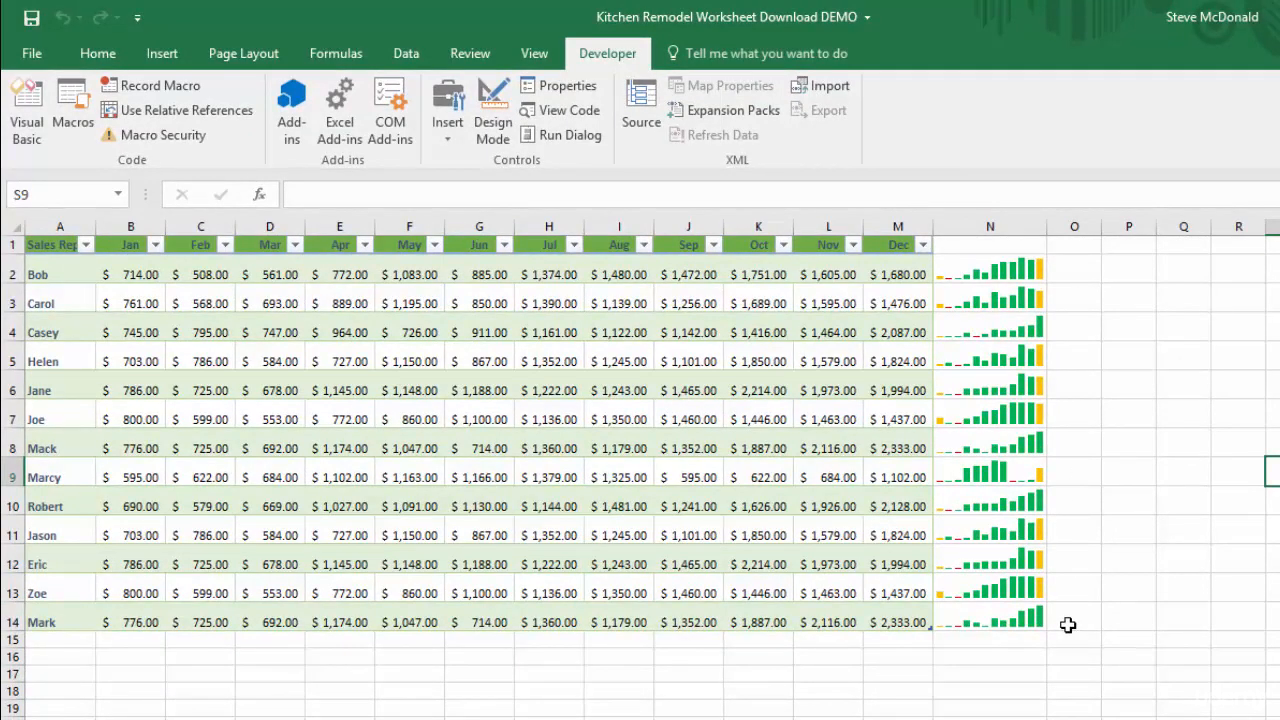
left_click(1074, 246)
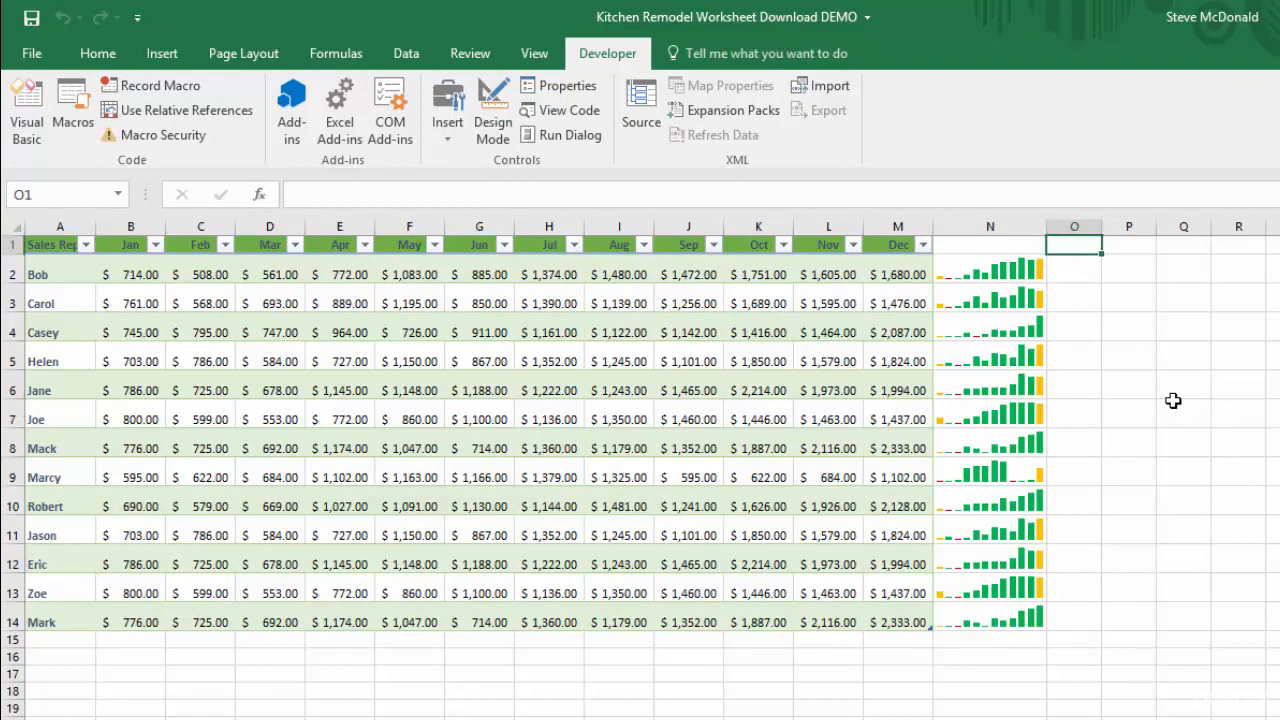
left_click(1080, 274)
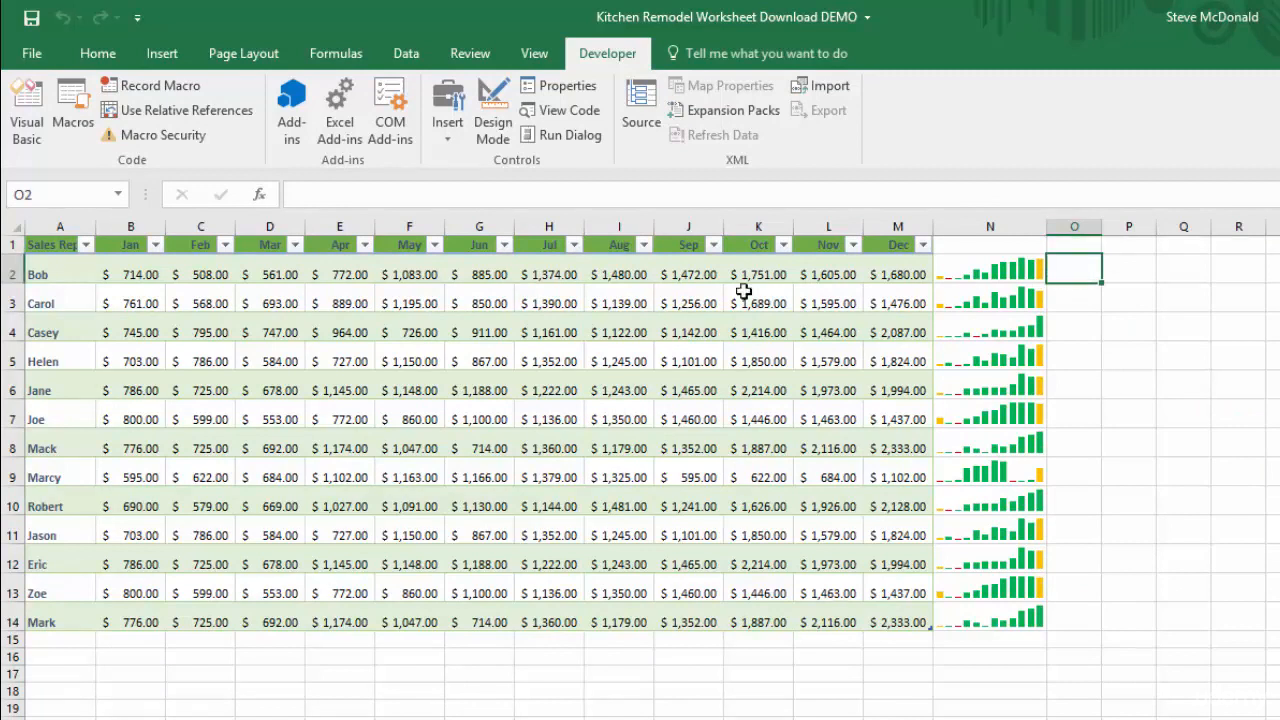
left_click_drag(113, 274, 891, 272)
left_click(1074, 269)
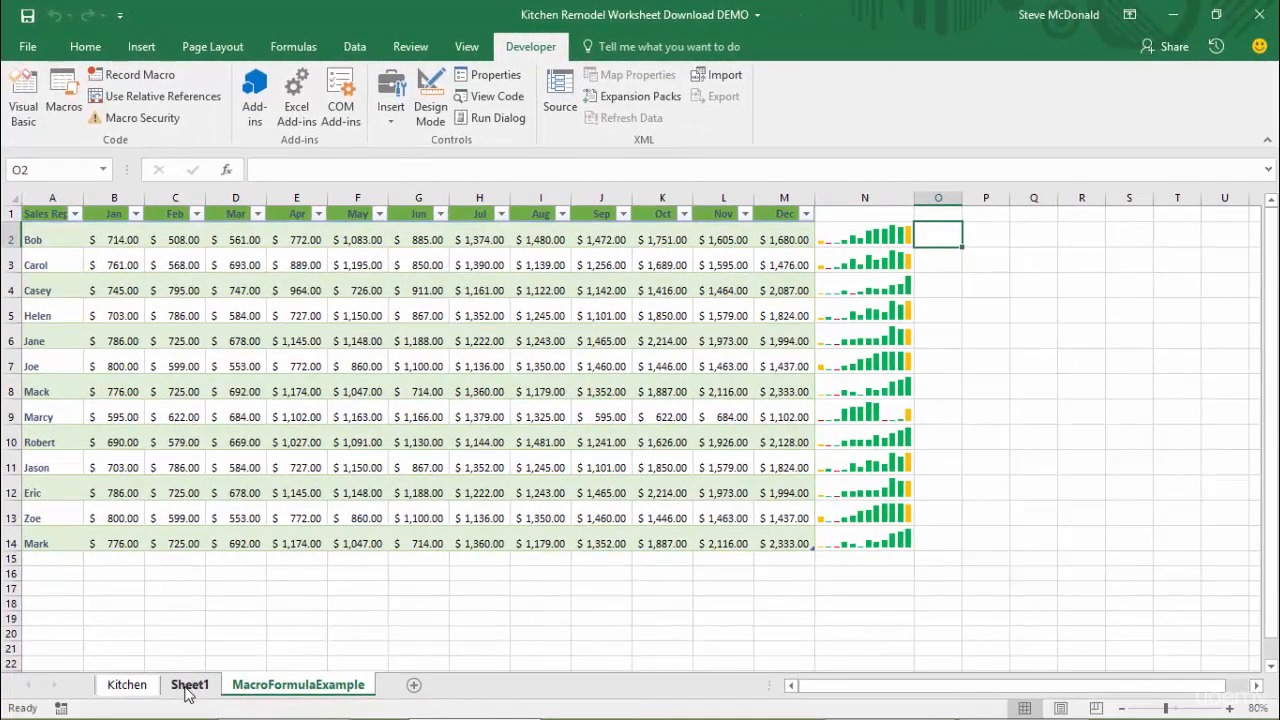
Compare how far column O must extend beside the sales data on Sheet1 and on MacroFormulaExample
left_click(188, 685)
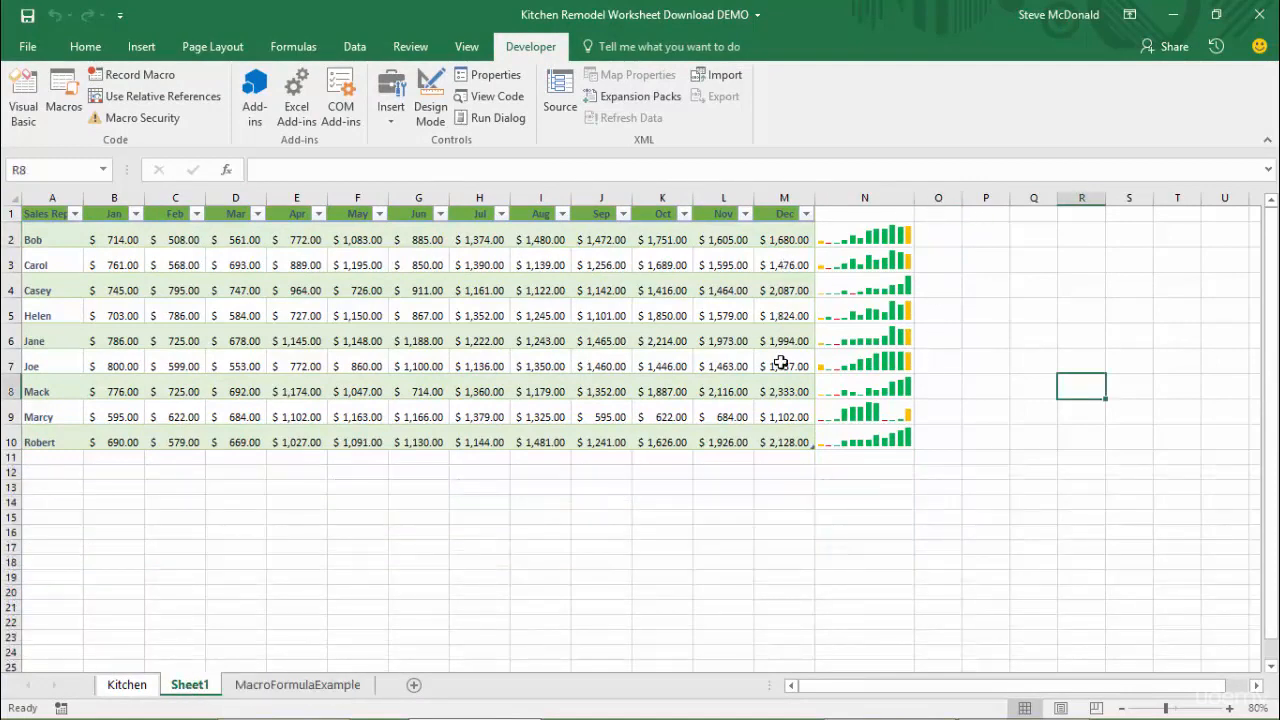
left_click(938, 213)
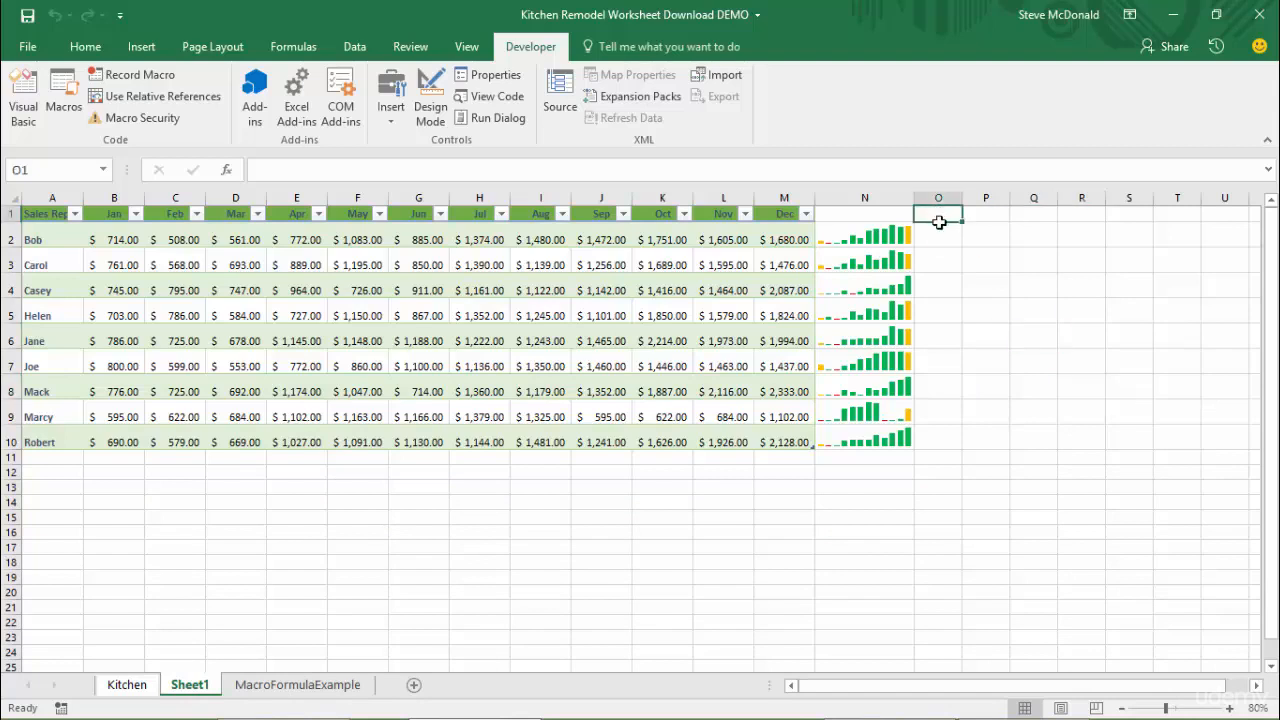
left_click_drag(938, 215, 953, 517)
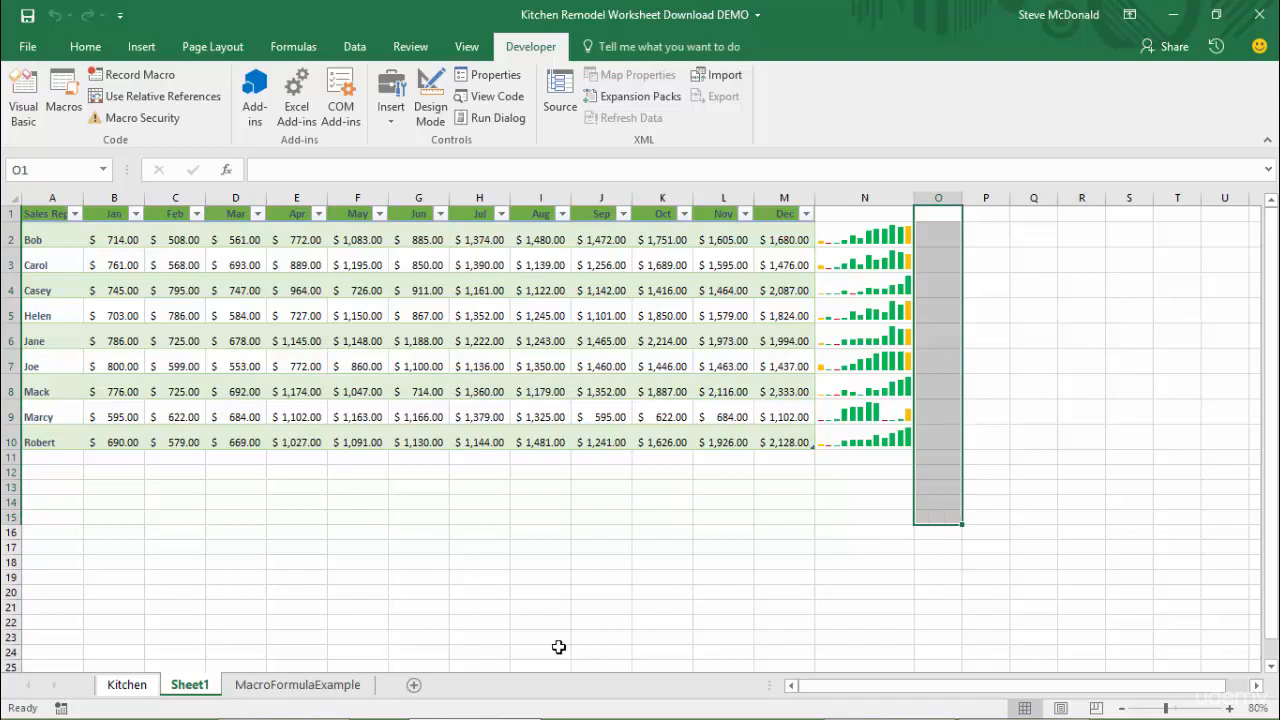
left_click(307, 688)
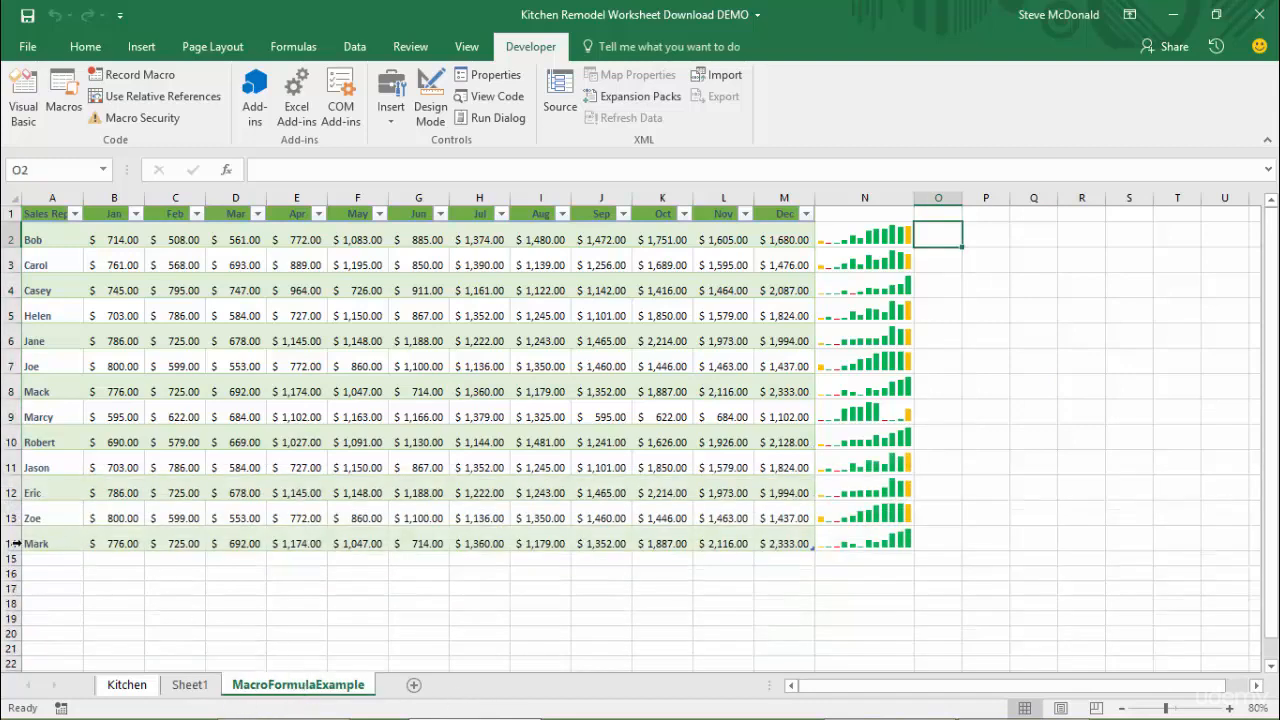
left_click(193, 692)
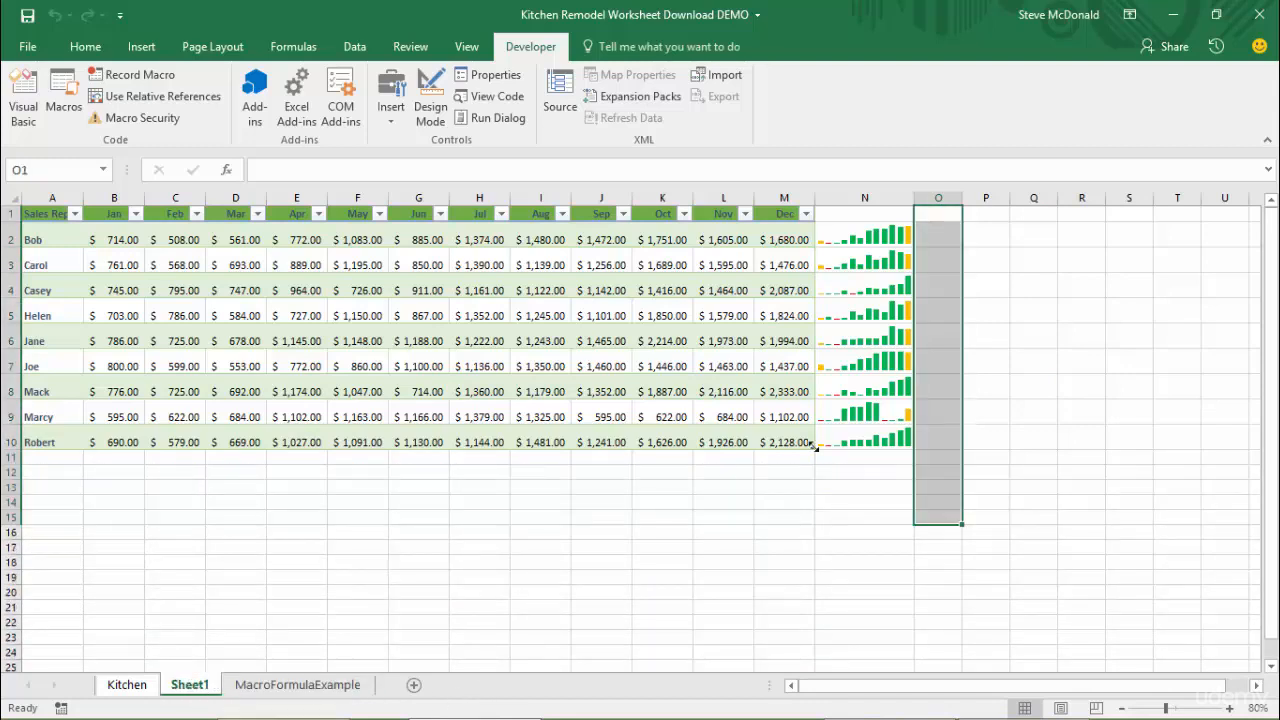
left_click(937, 506)
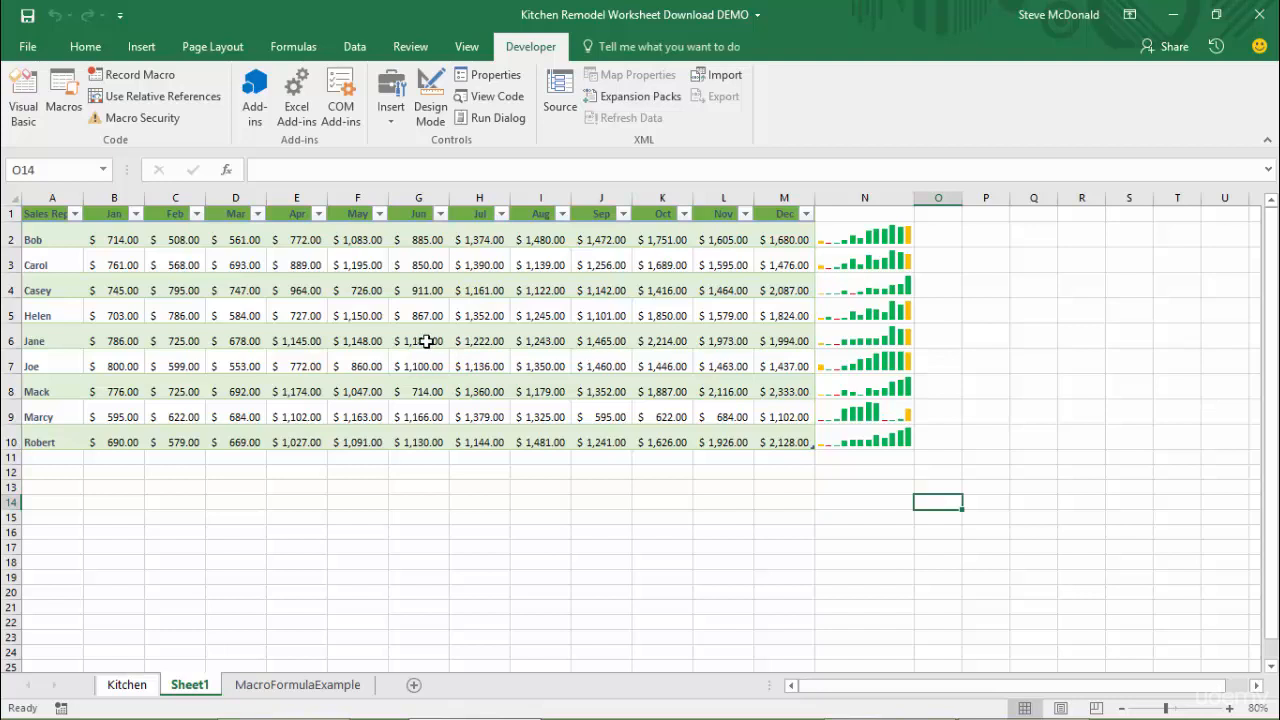
Set the table style of the Sheet1 sales table to None and convert the table to a normal range
left_click(426, 341)
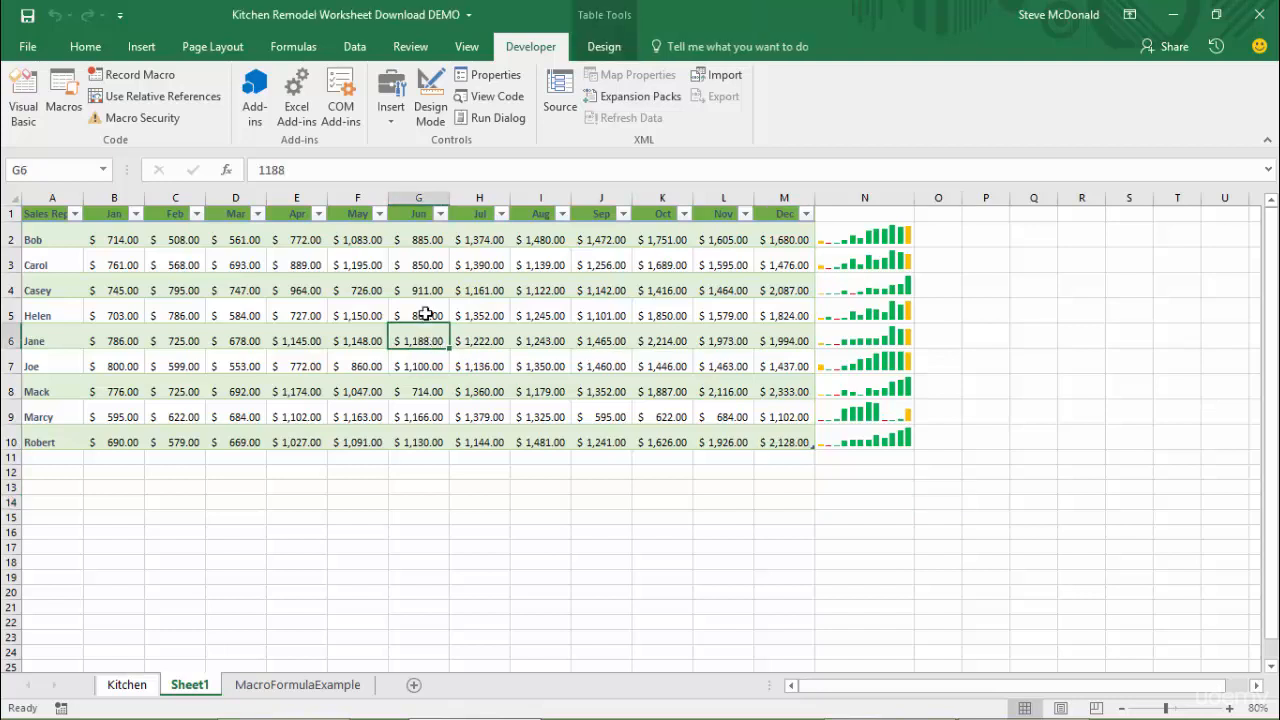
left_click(85, 50)
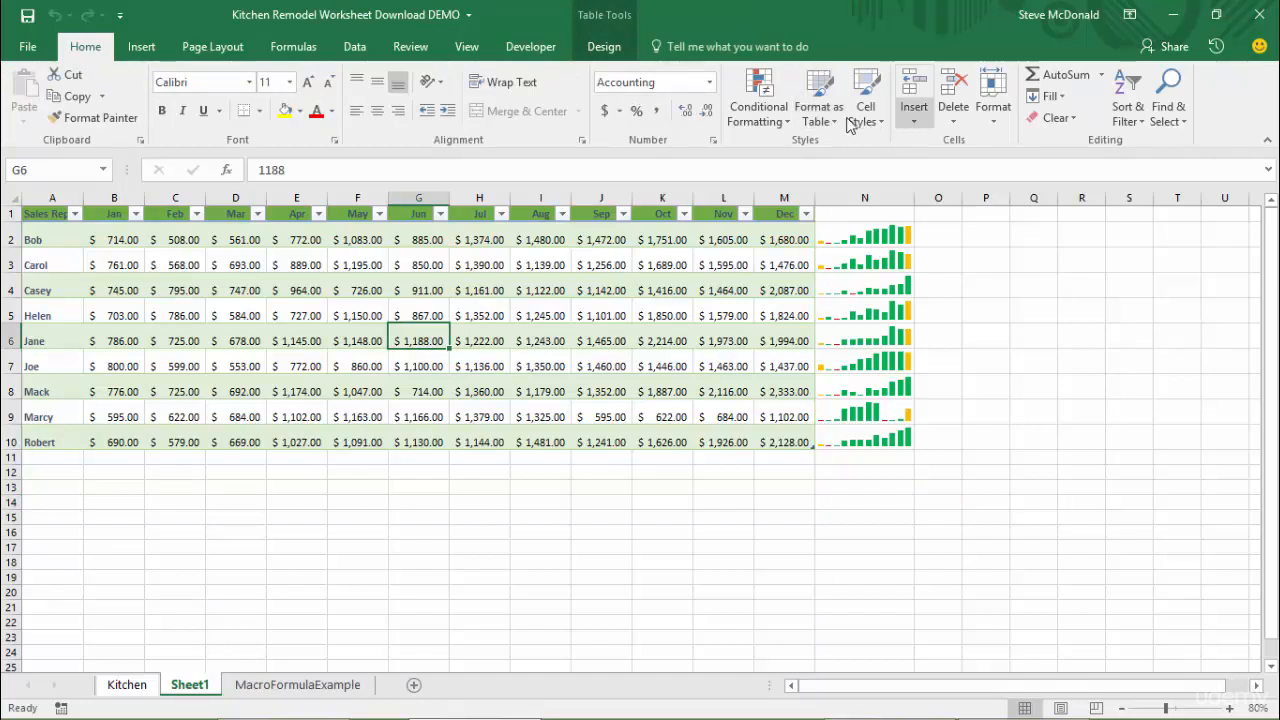
left_click(600, 50)
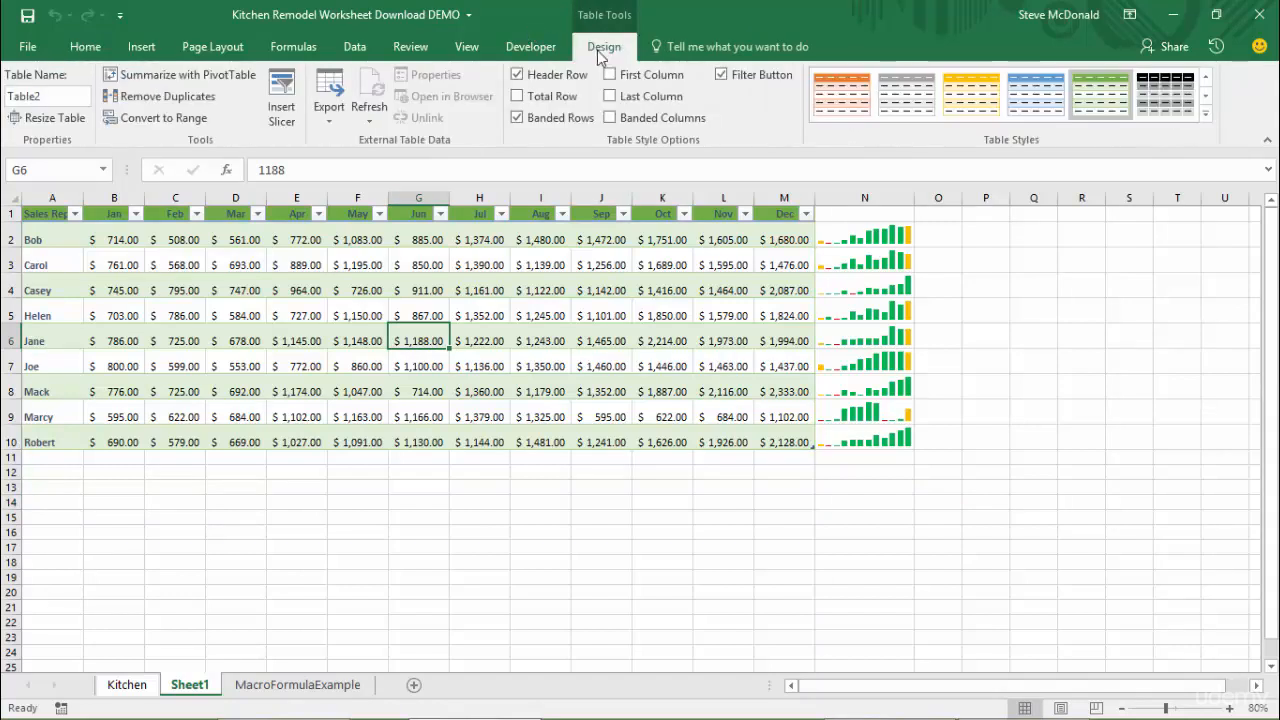
left_click(1207, 78)
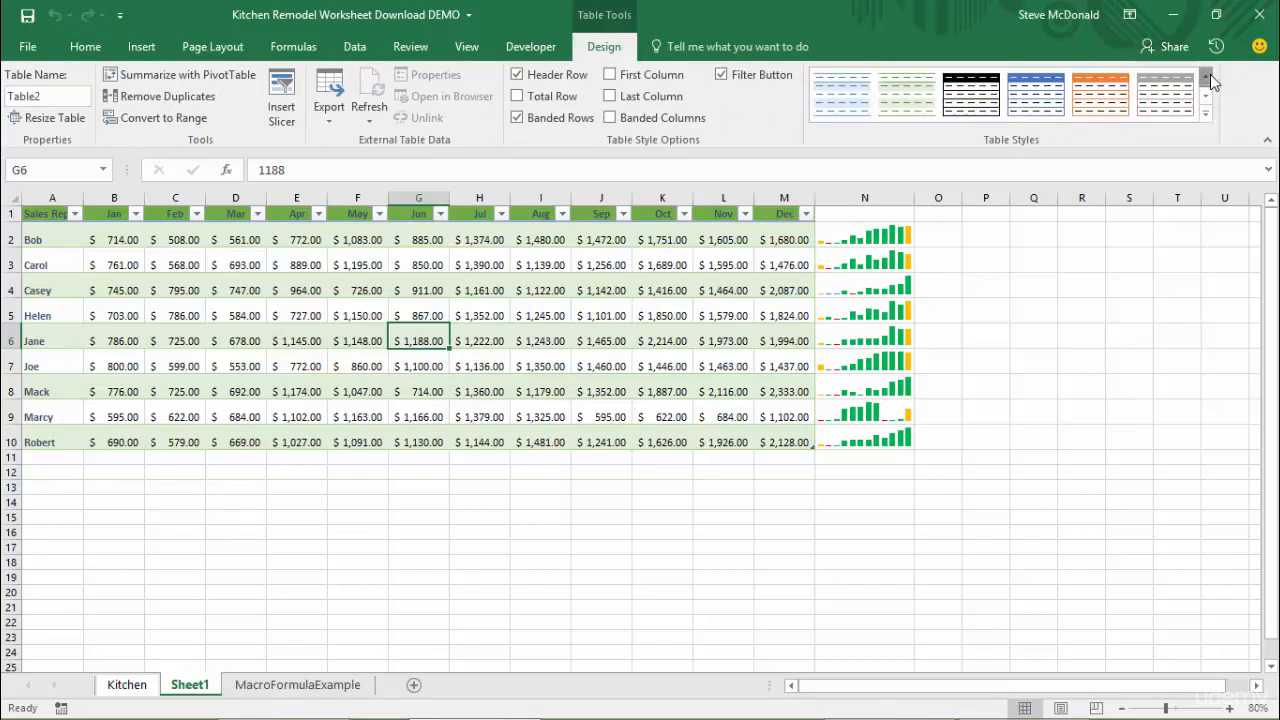
left_click(1207, 78)
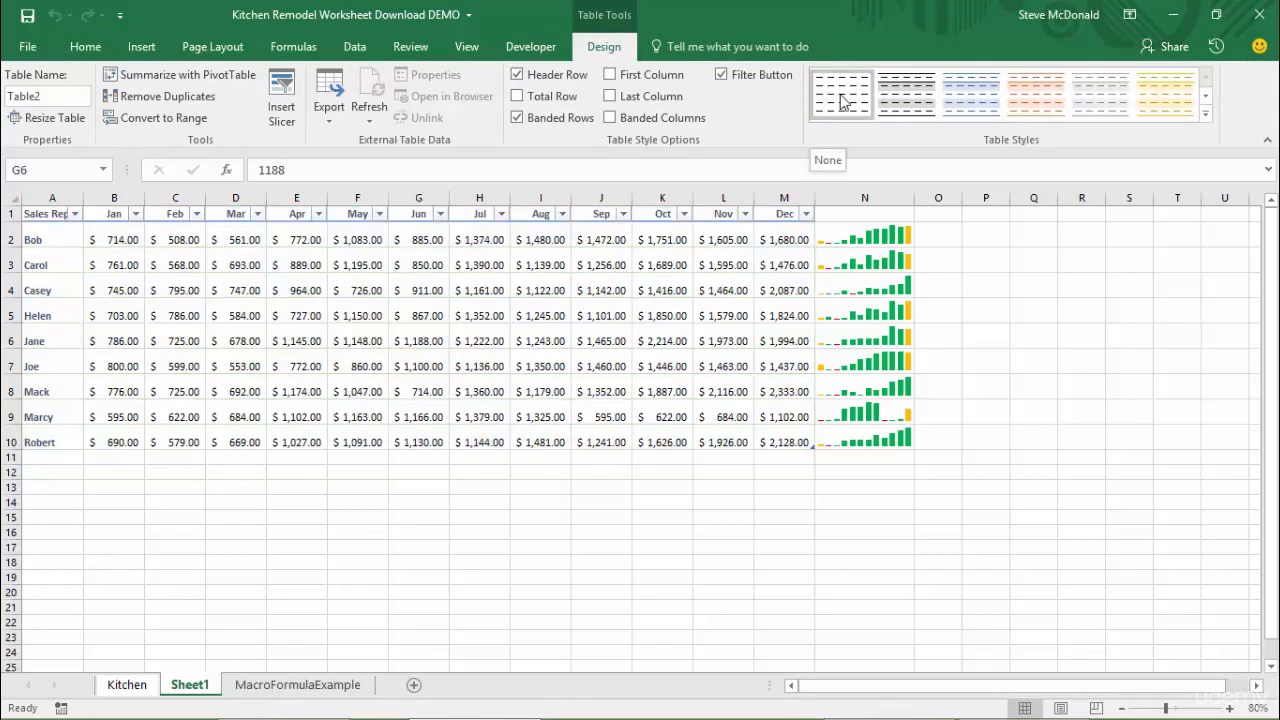
left_click(843, 97)
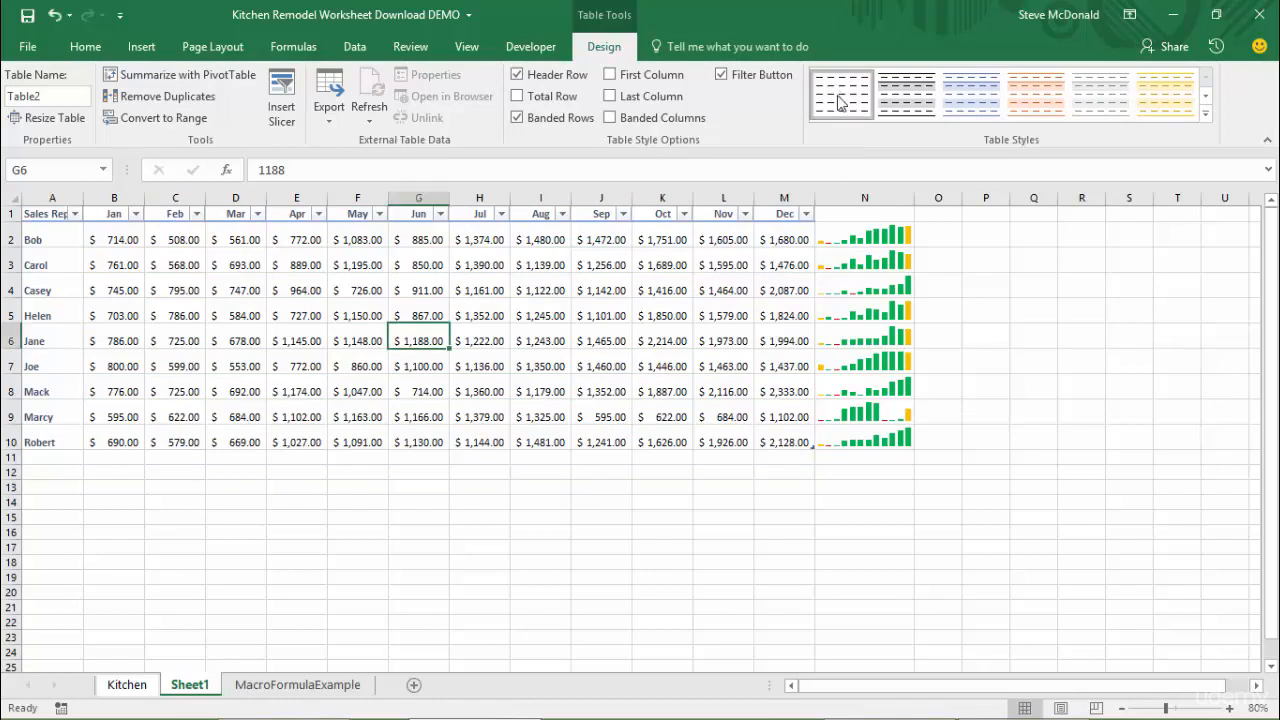
left_click(188, 118)
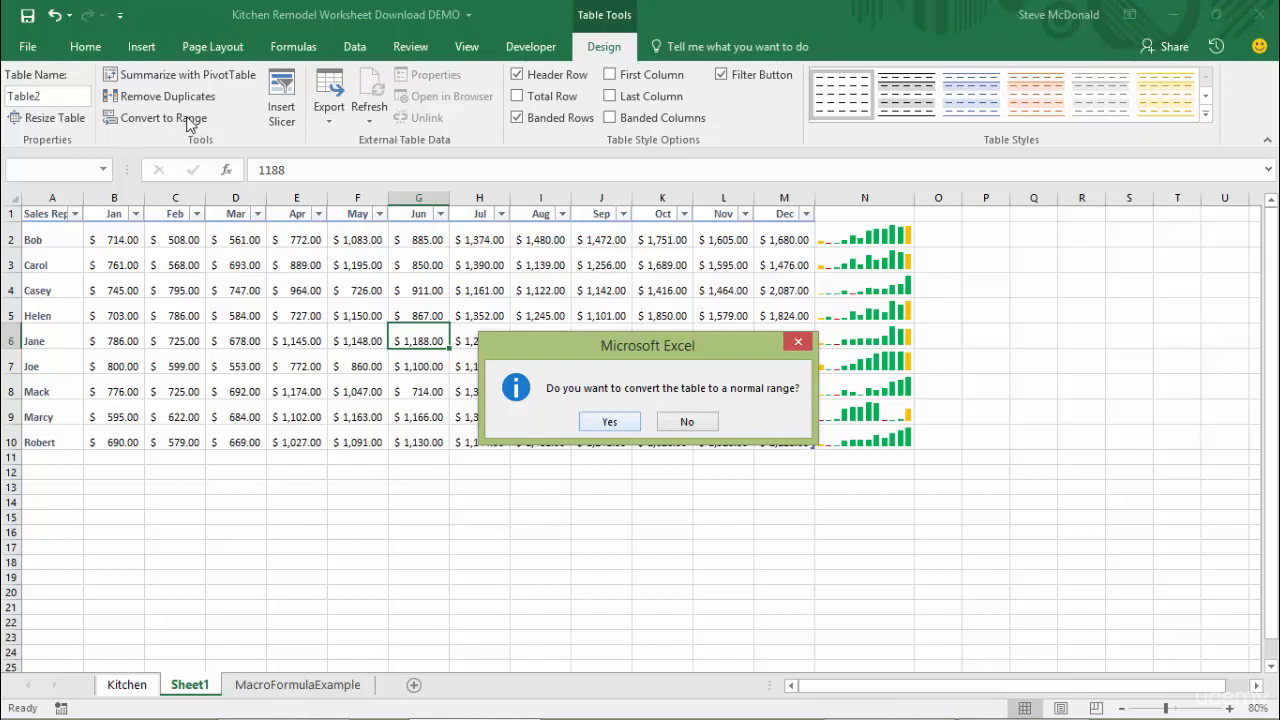
left_click(610, 422)
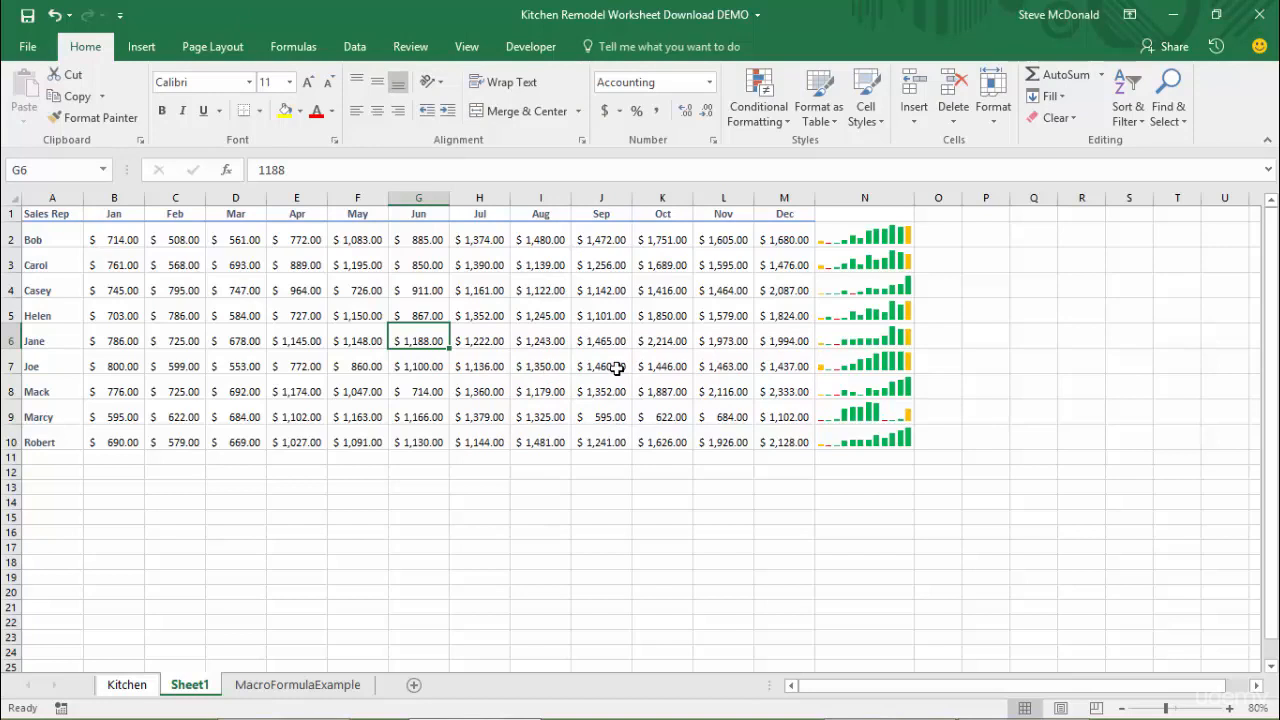
Start recording a macro named SalesRepTotals, stored in the Personal Macro Workbook, with an empty cell outside the data selected
left_click(538, 50)
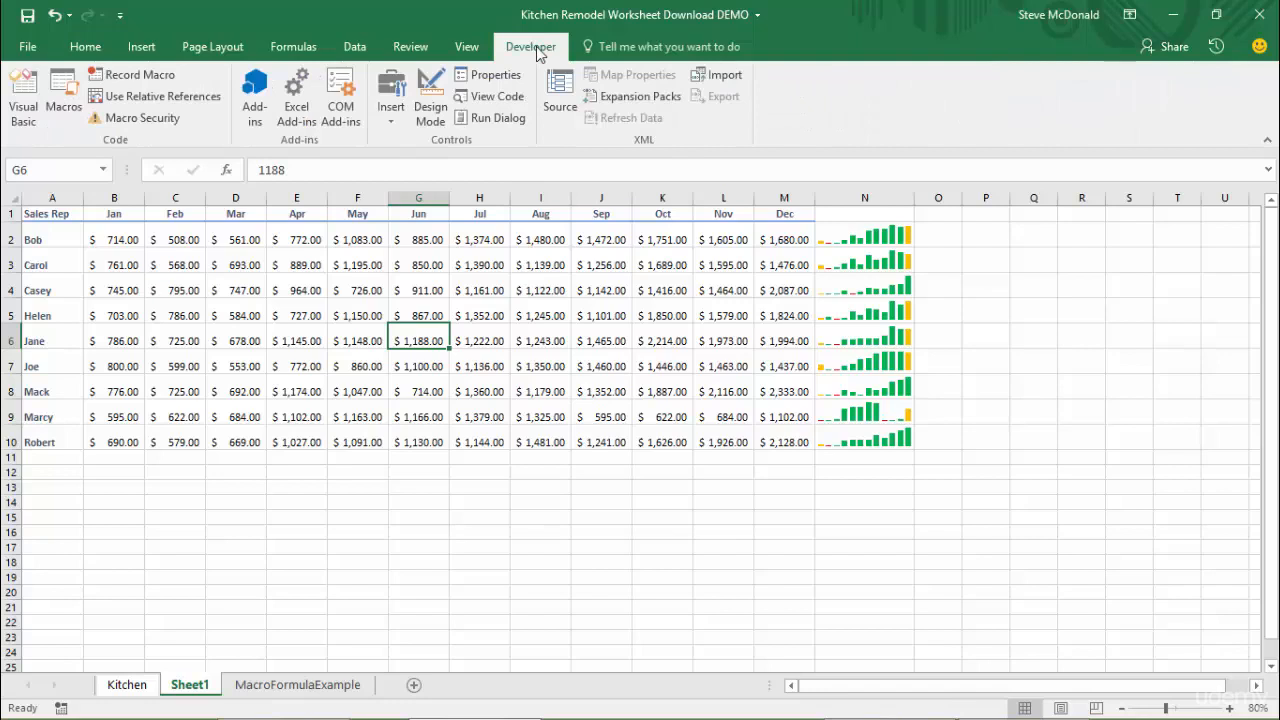
left_click(1092, 460)
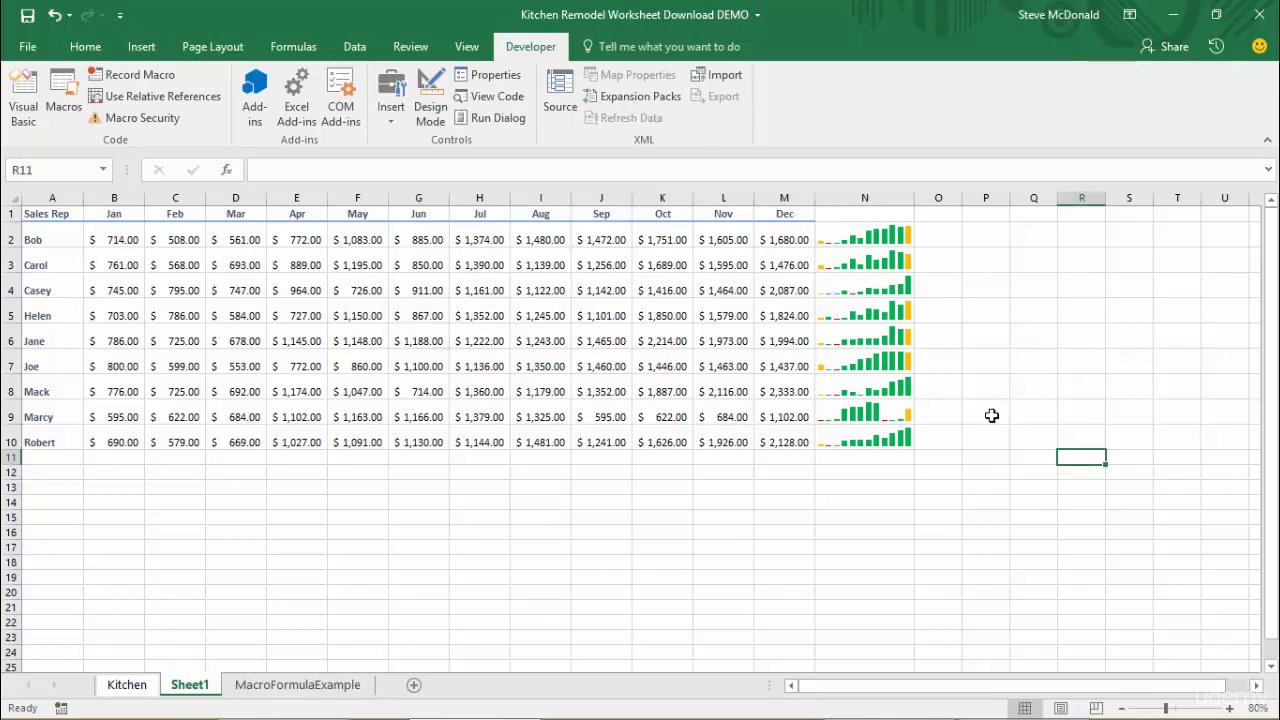
left_click(138, 79)
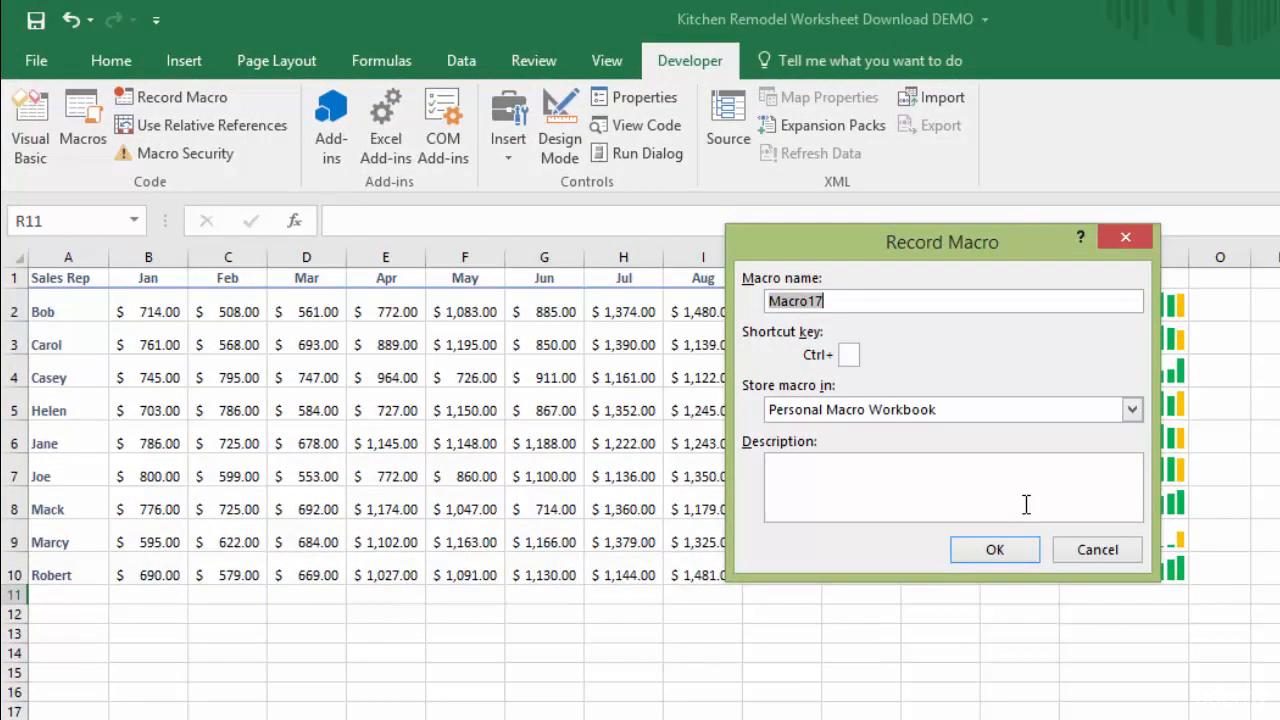
type("SalesRepTotals")
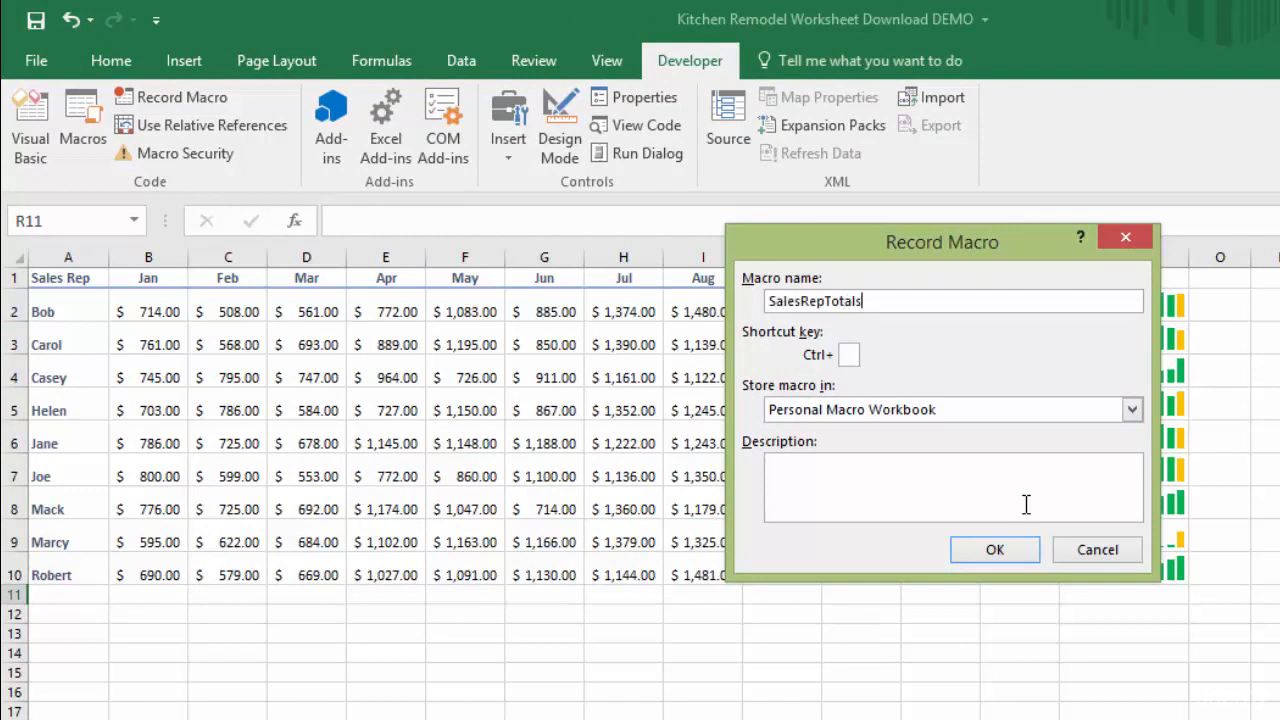
left_click(1013, 551)
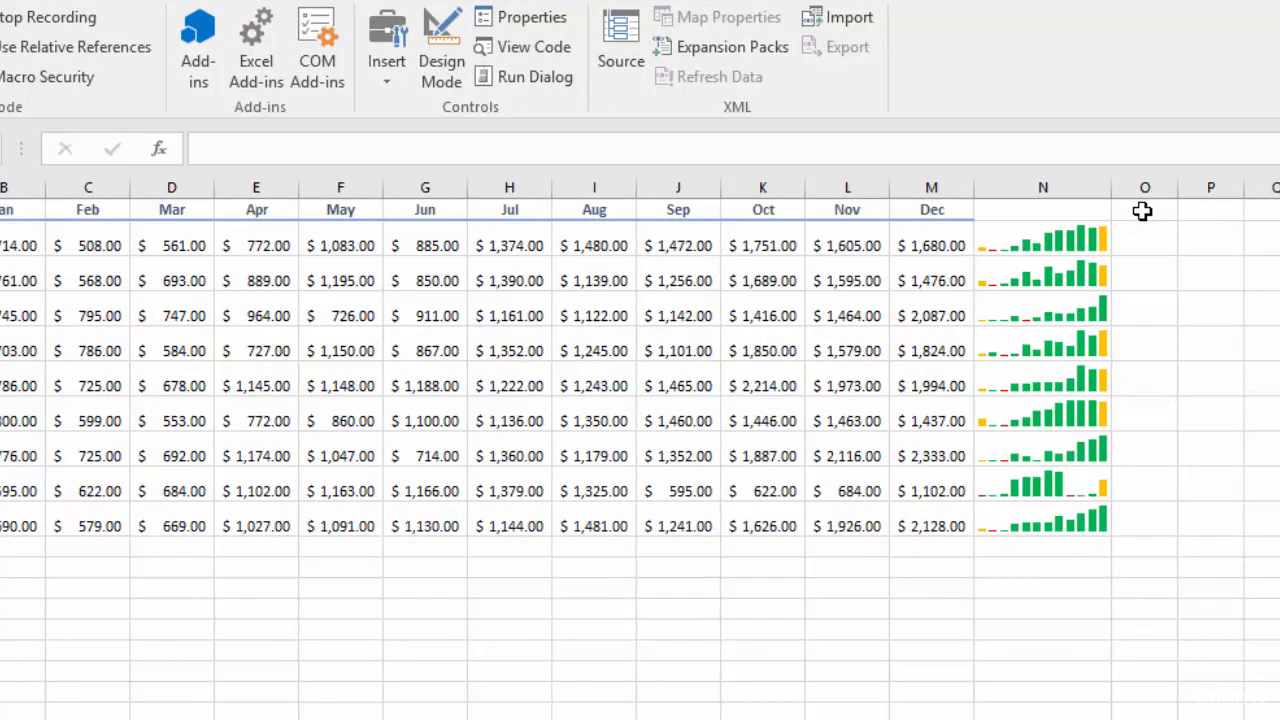
Enter the heading Total in cell O1 and make it bold and centred
left_click(1142, 212)
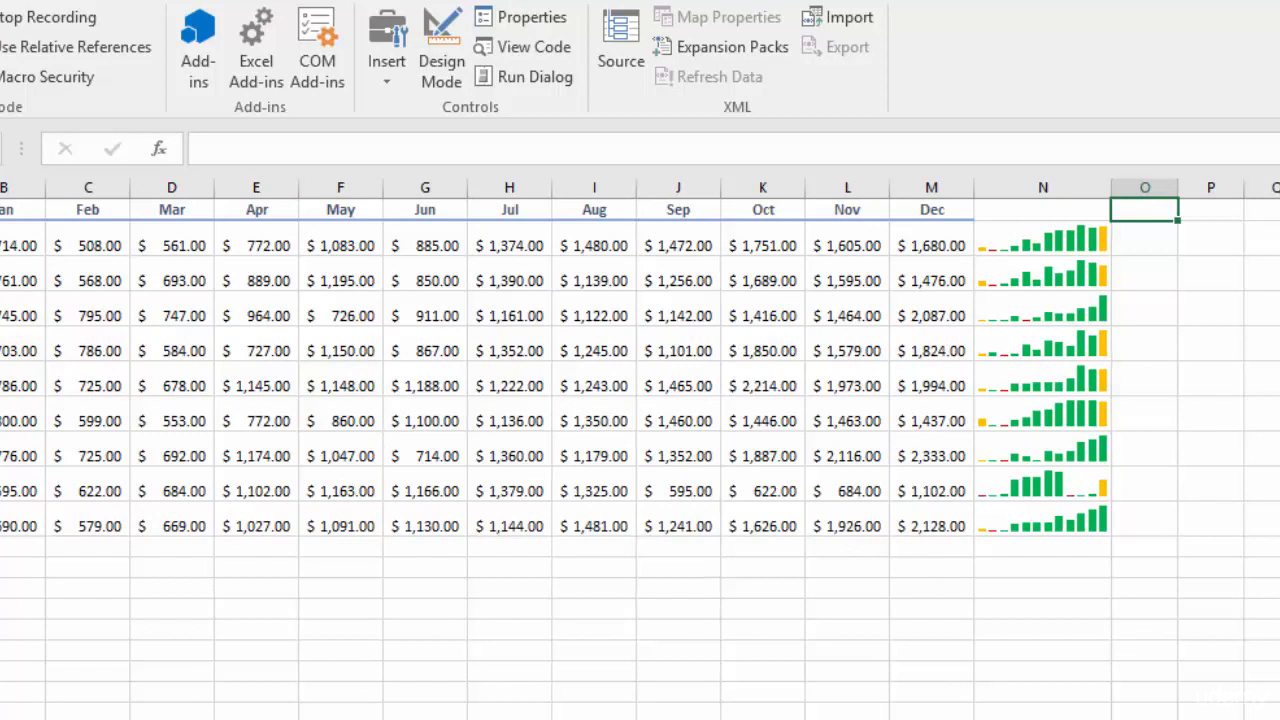
type("Total")
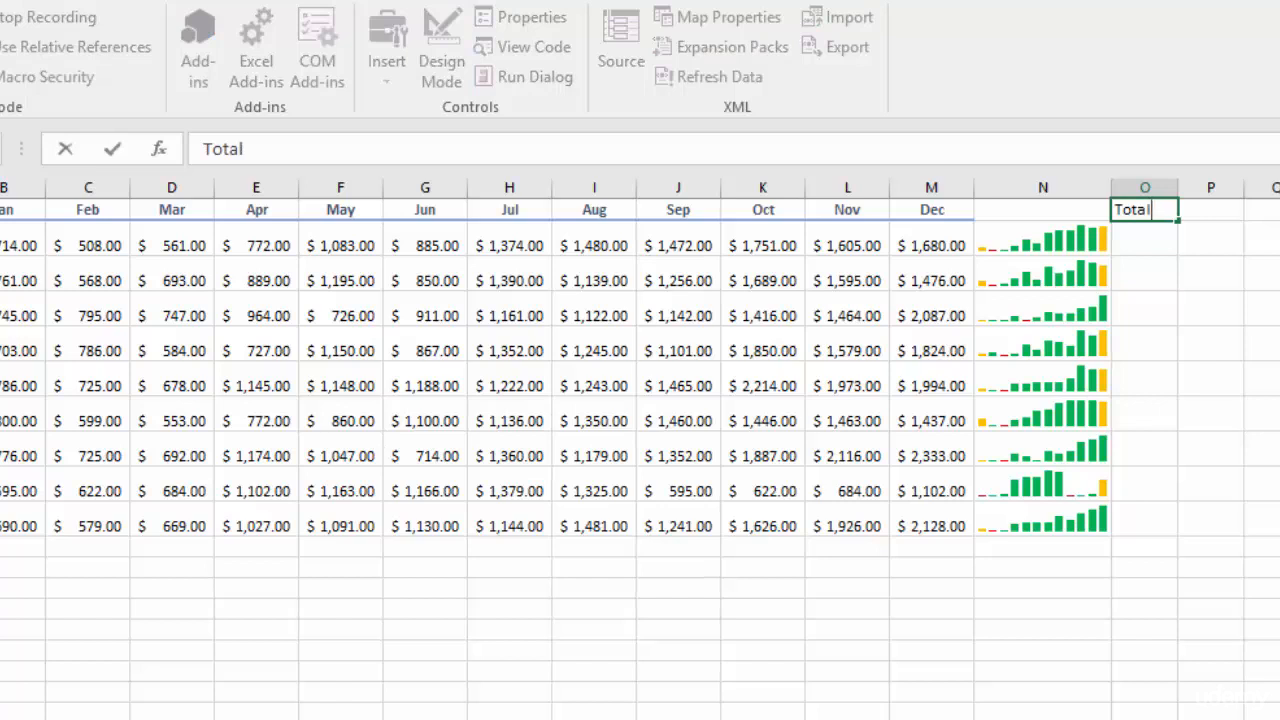
key("ctrl+Return")
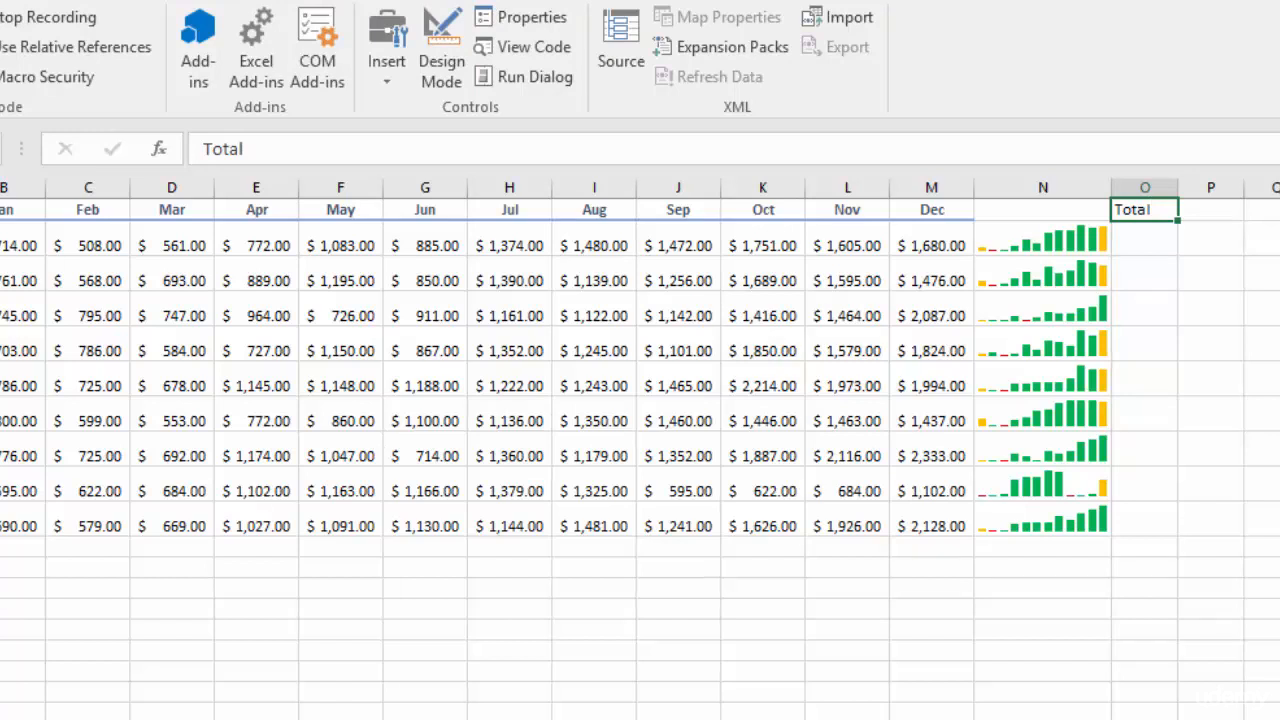
key("ctrl+b")
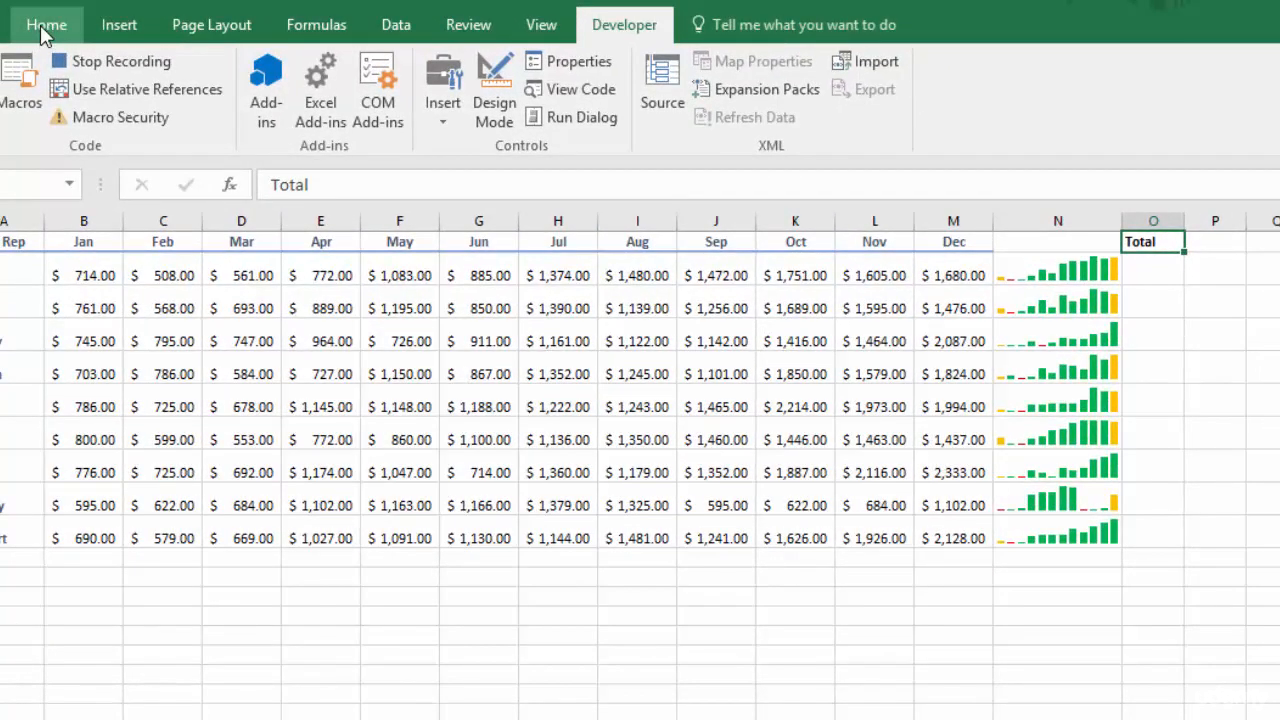
left_click(43, 30)
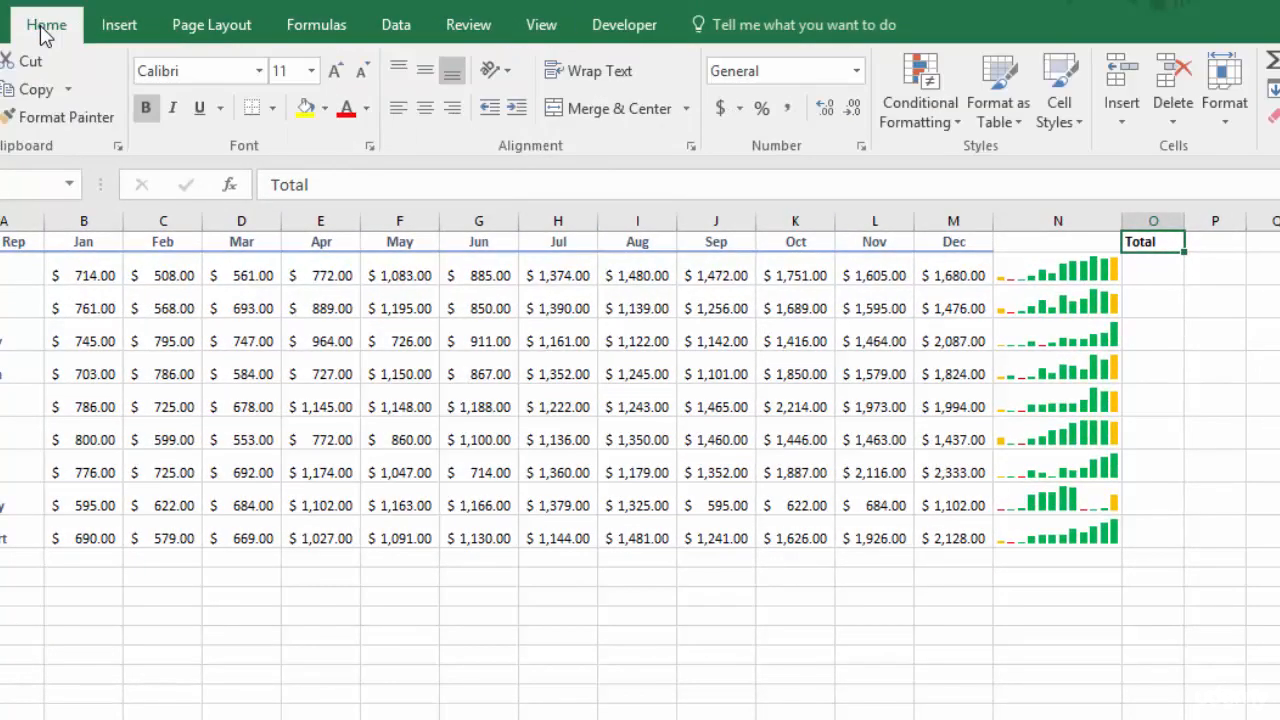
left_click(426, 110)
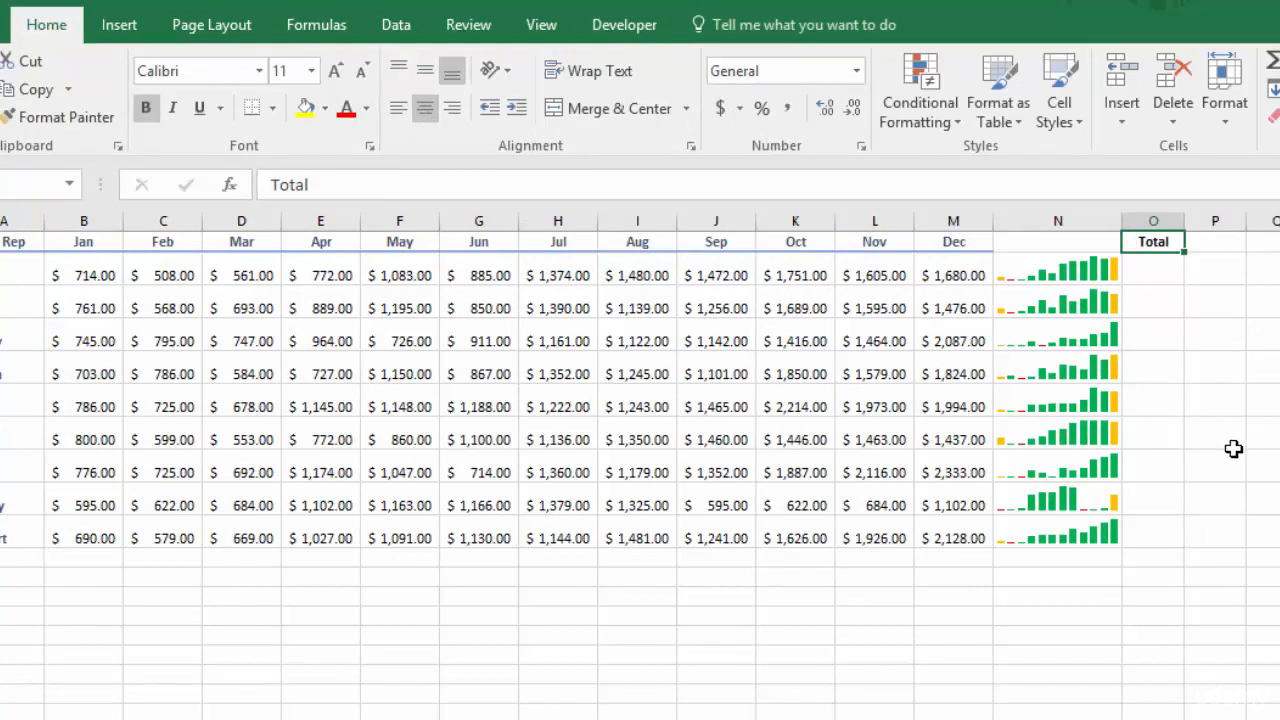
key("Return")
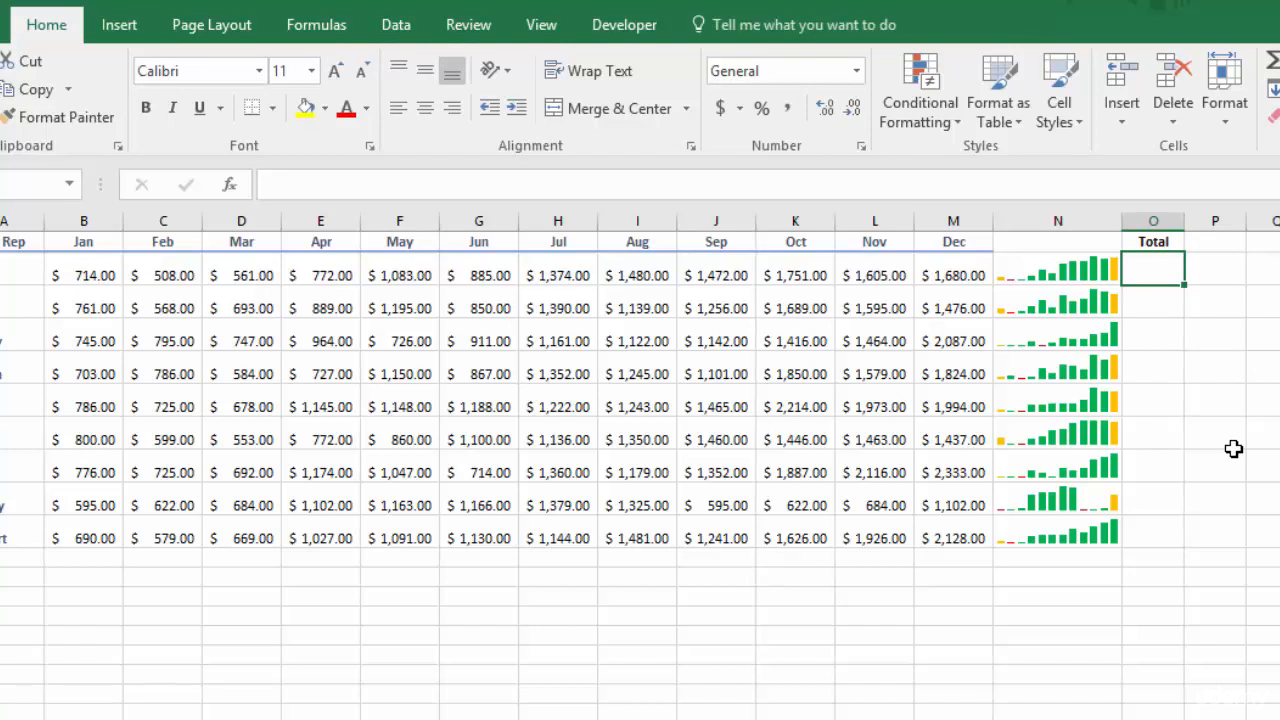
Enter the formula =SUM(B2:M2) in cell O2 to total the first sales rep's months, keeping O2 selected
type("=sum")
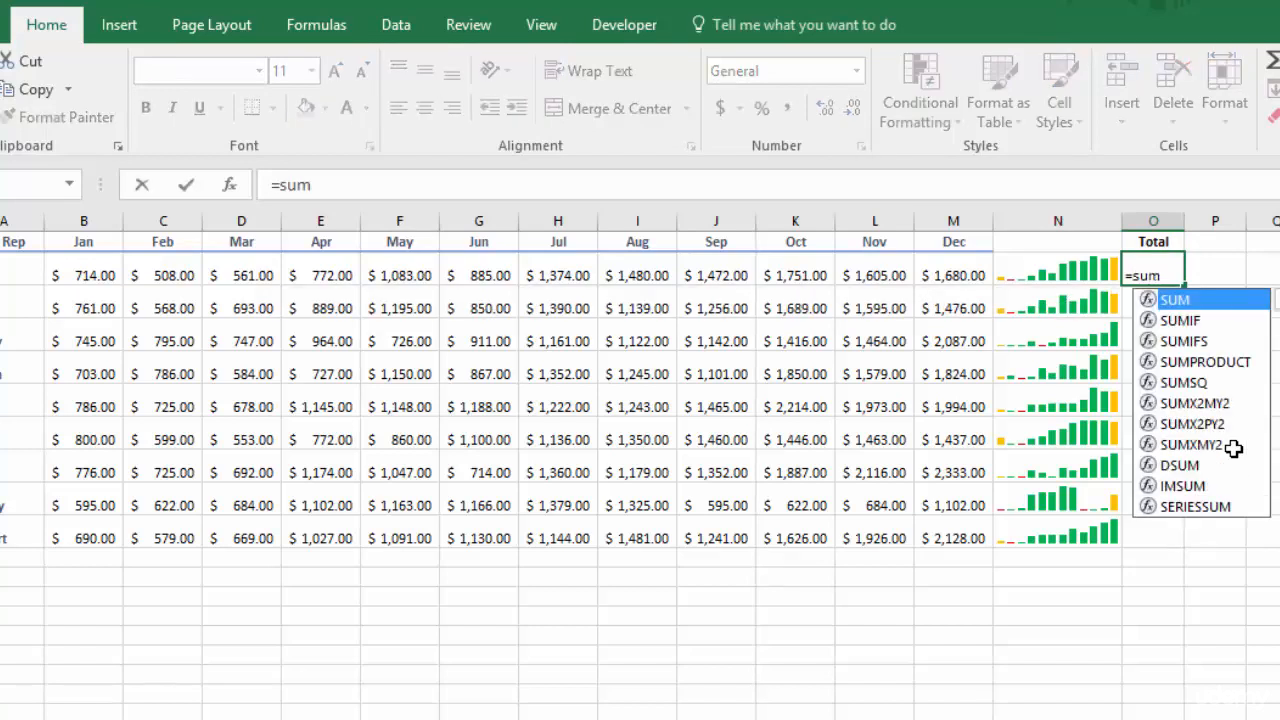
key("Tab")
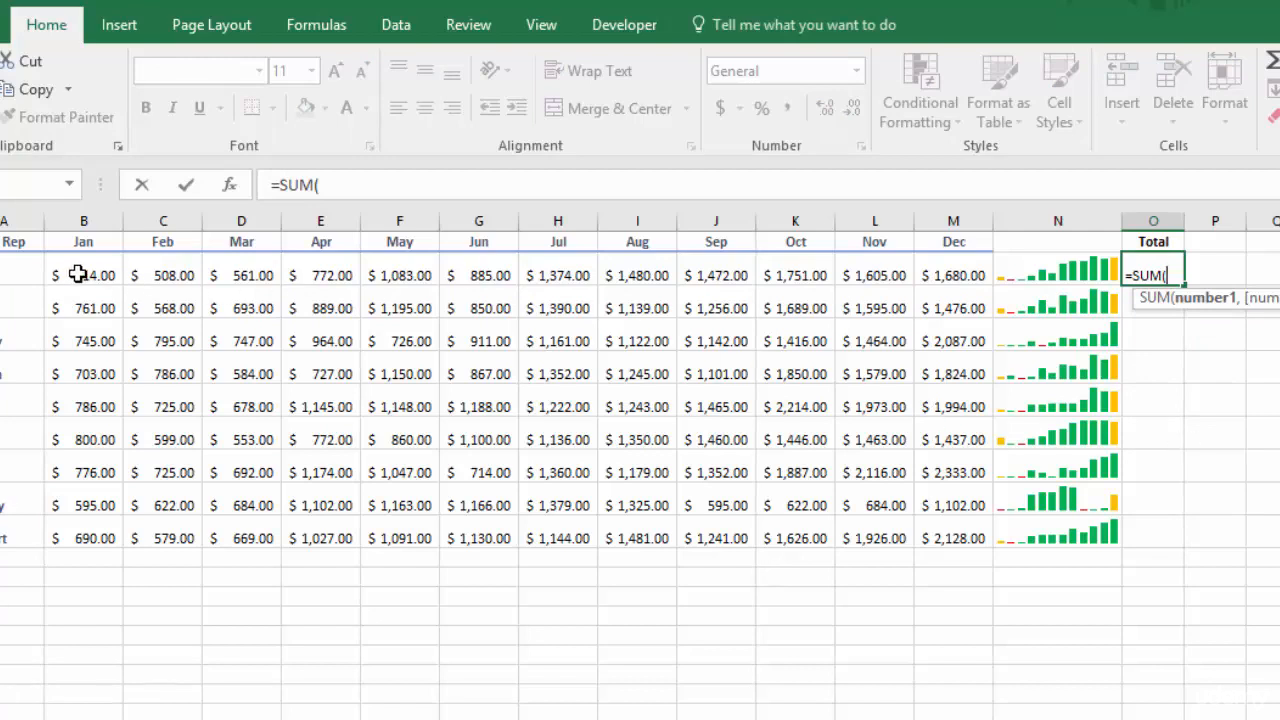
left_click_drag(78, 274, 970, 278)
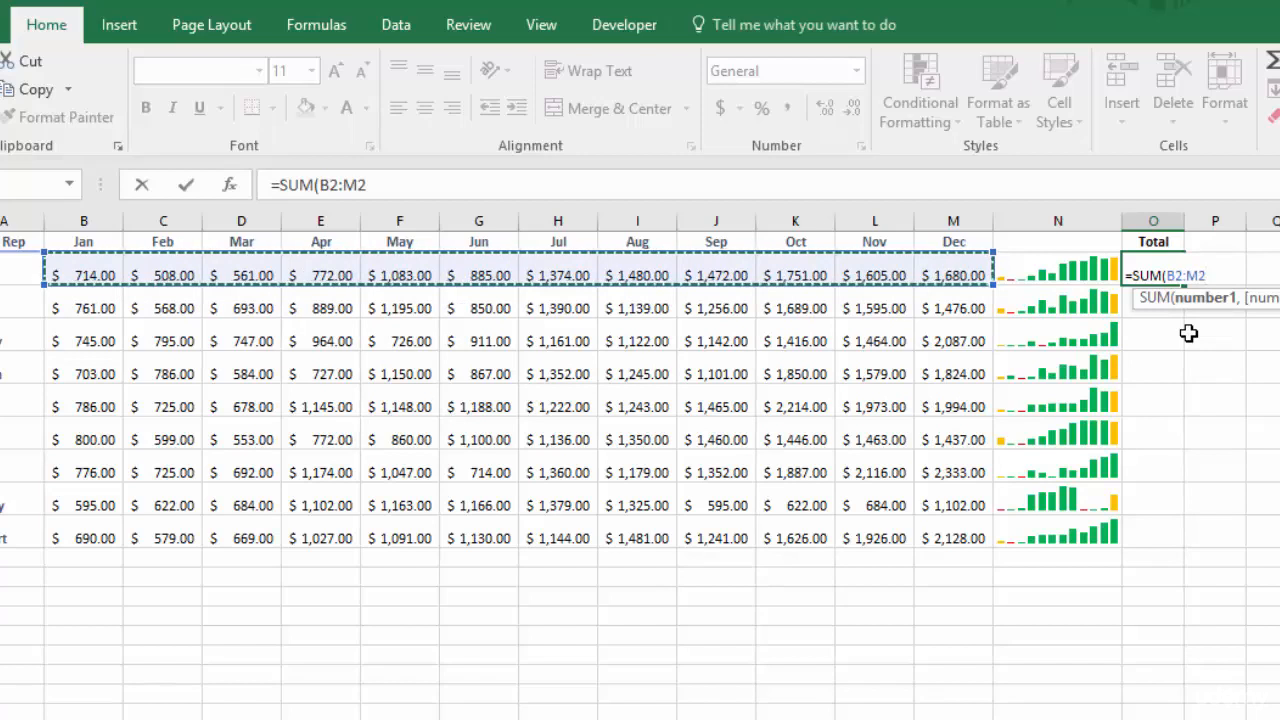
key("ctrl+Return")
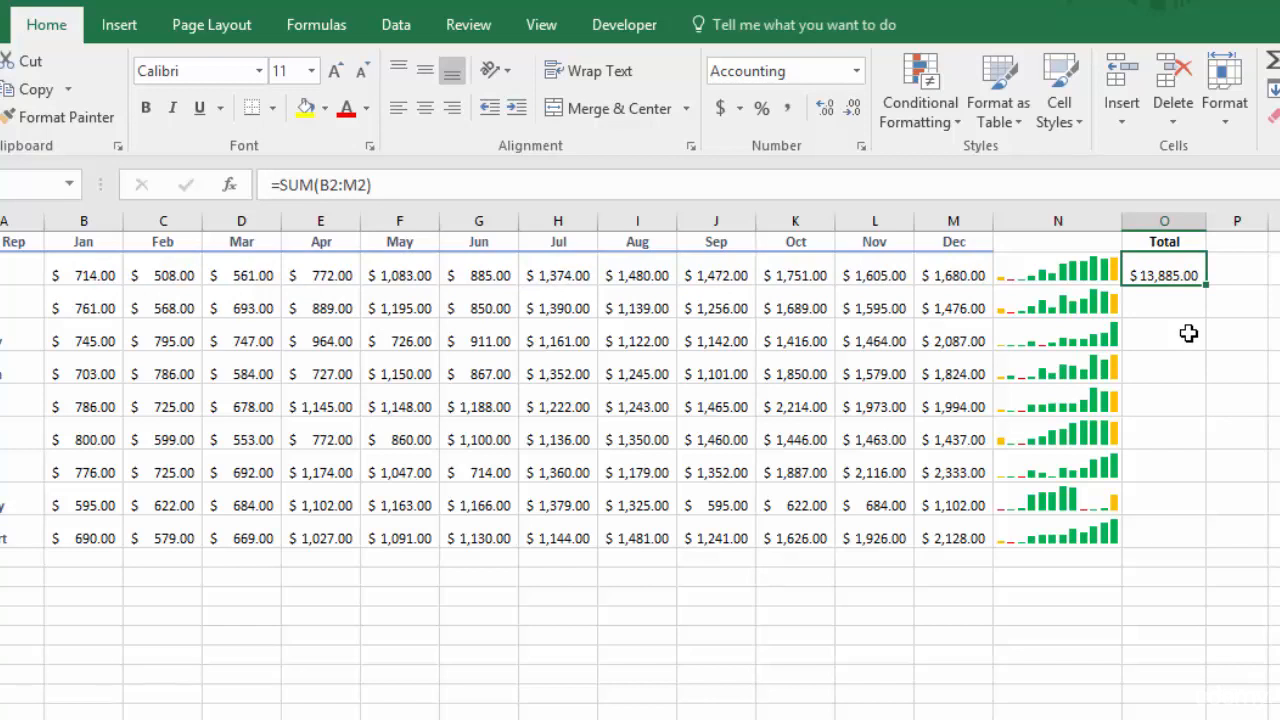
Copy the formula in O2 and go to the last filled cell of the Dec column, M10
key("ctrl+c")
key("Left")
key("Left")
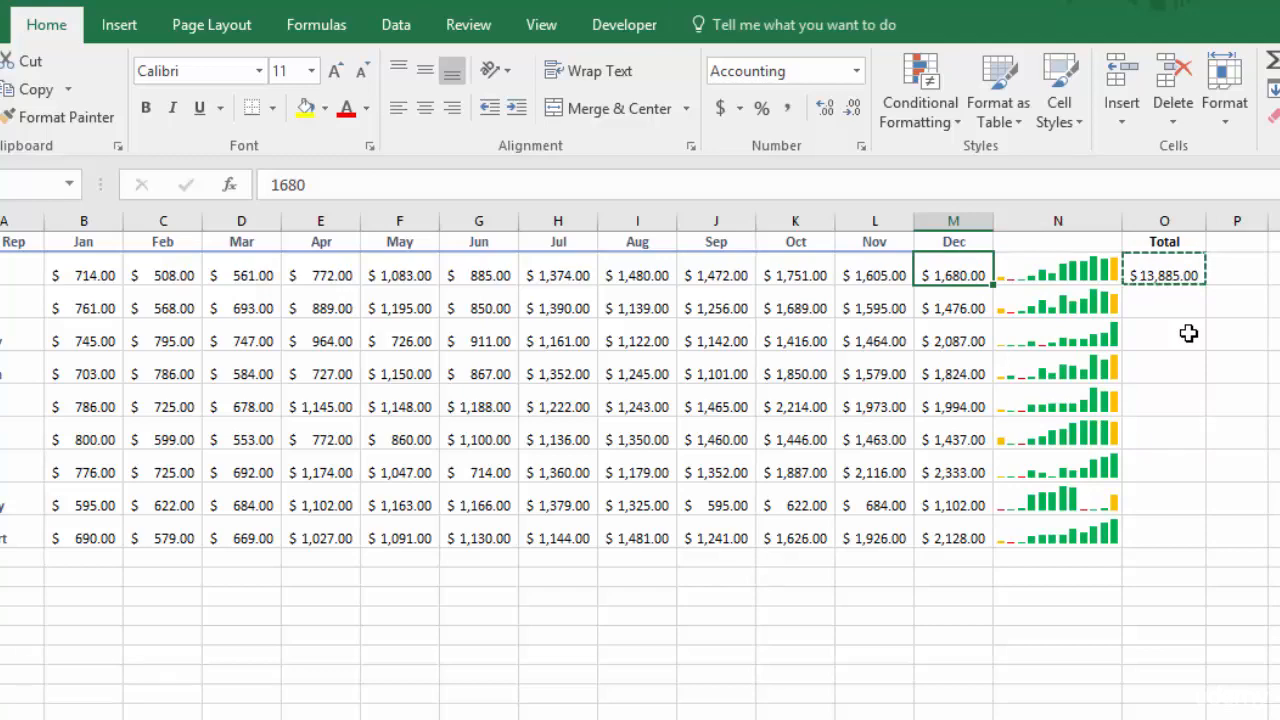
key("ctrl+Down")
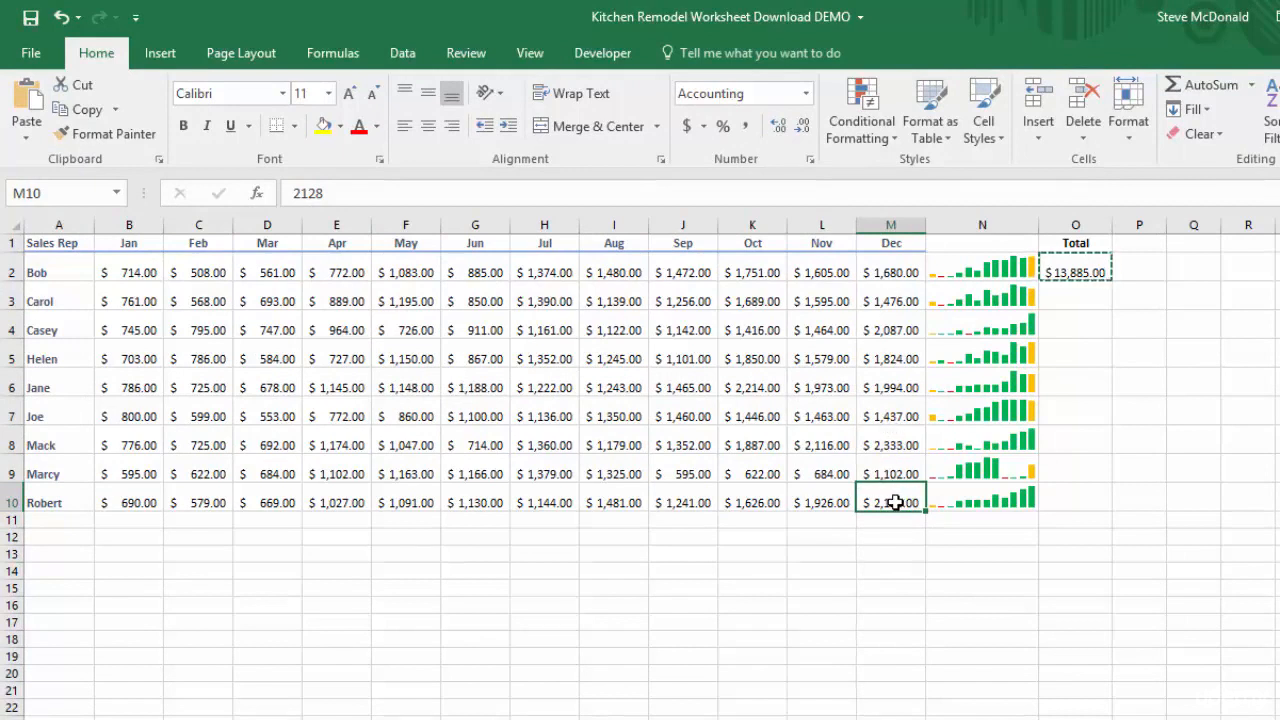
Switch the macro recording to relative references and move from M10 across to cell O10
left_click(597, 55)
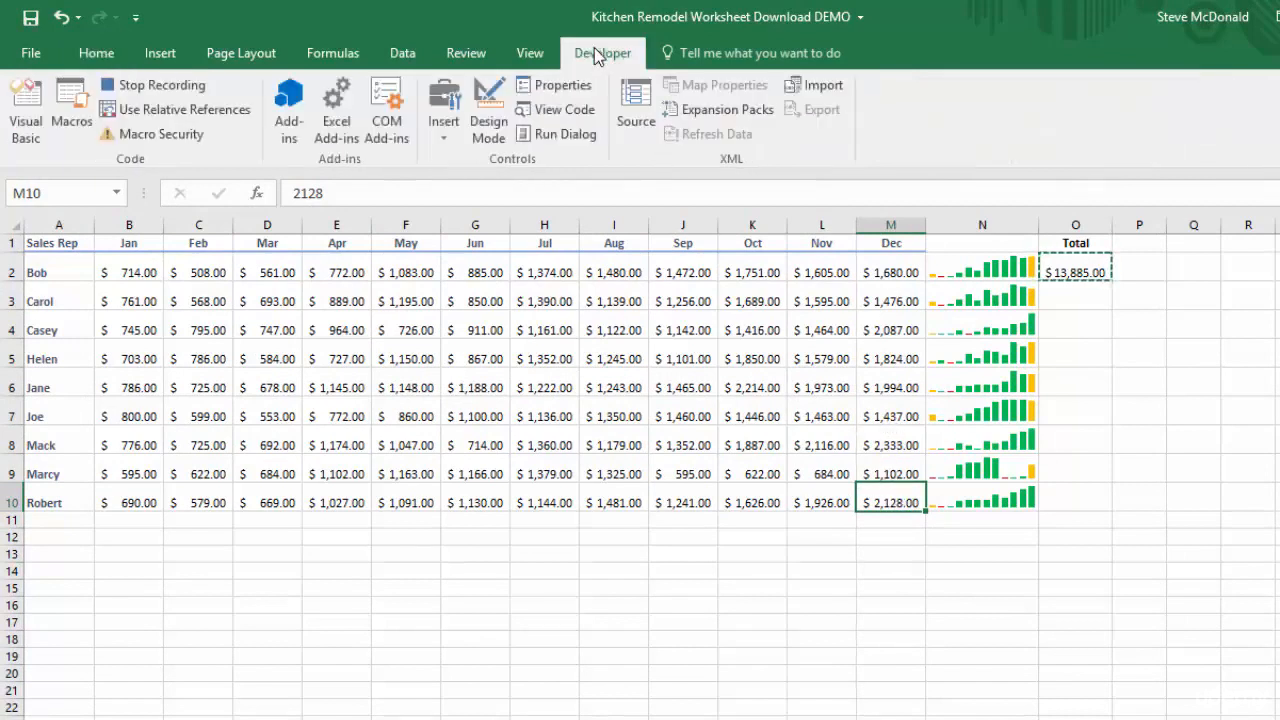
left_click(170, 112)
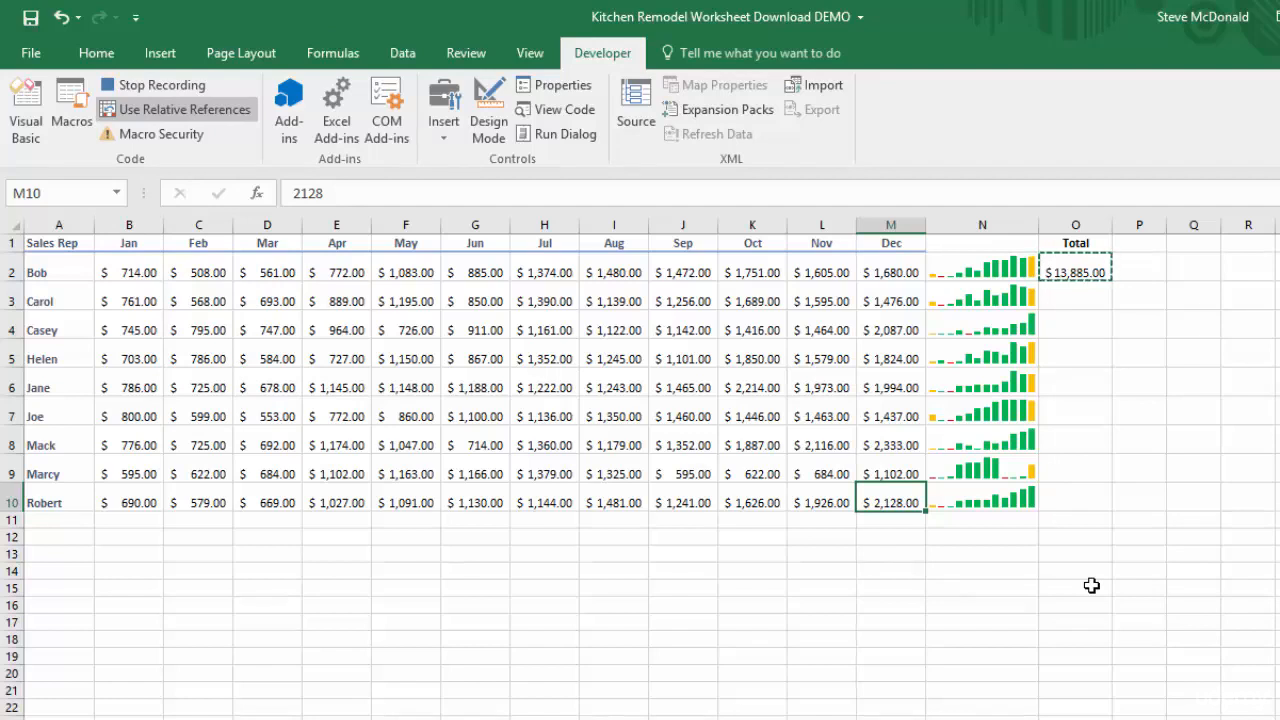
key("Right")
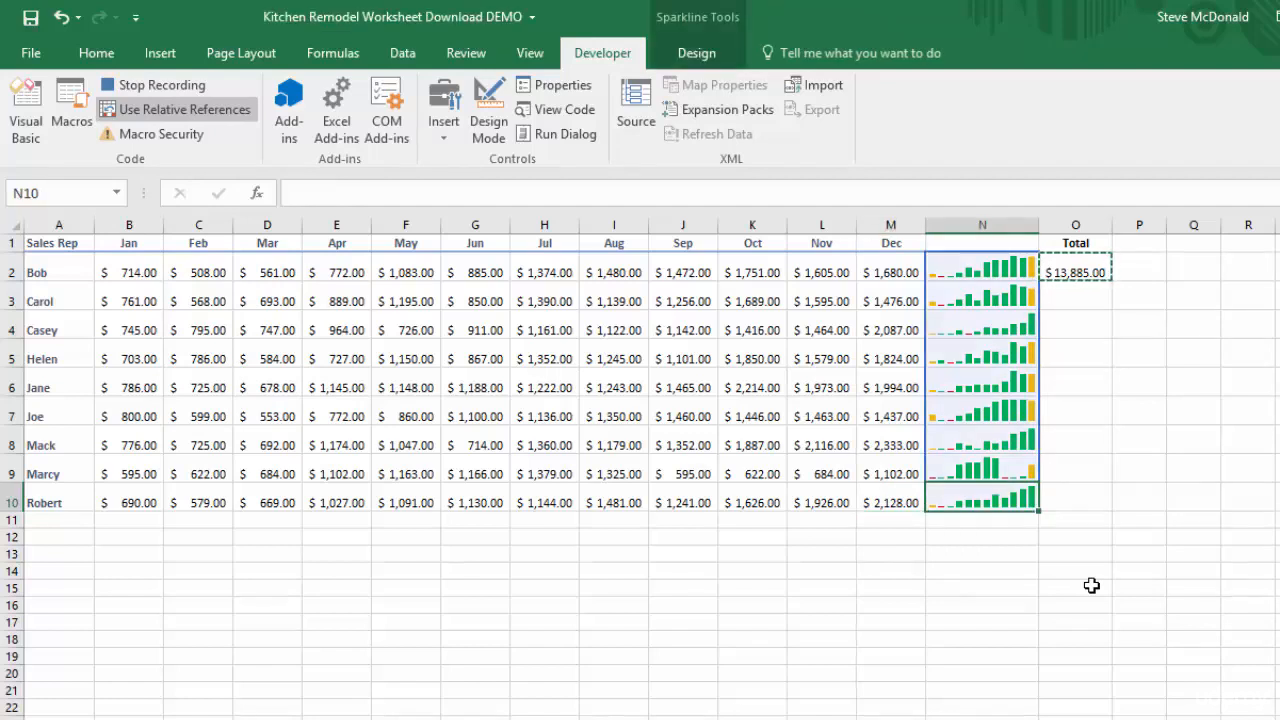
key("Right")
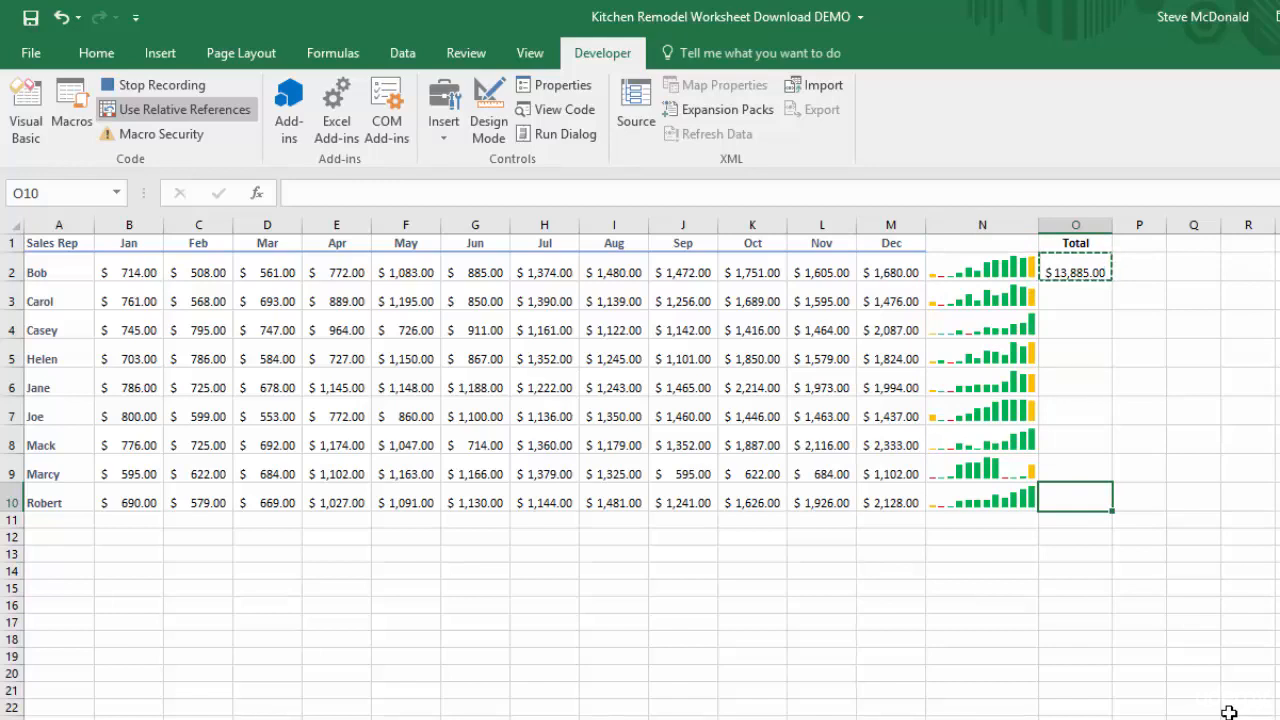
Paste the copied SUM formula into O2:O10, extending the selection upward from O10, and stop recording the macro
key("shift+Up")
key("shift+Up")
key("shift+Up")
key("shift+Up")
key("shift+Up")
key("shift+Up")
key("shift+Up")
key("shift+Up")
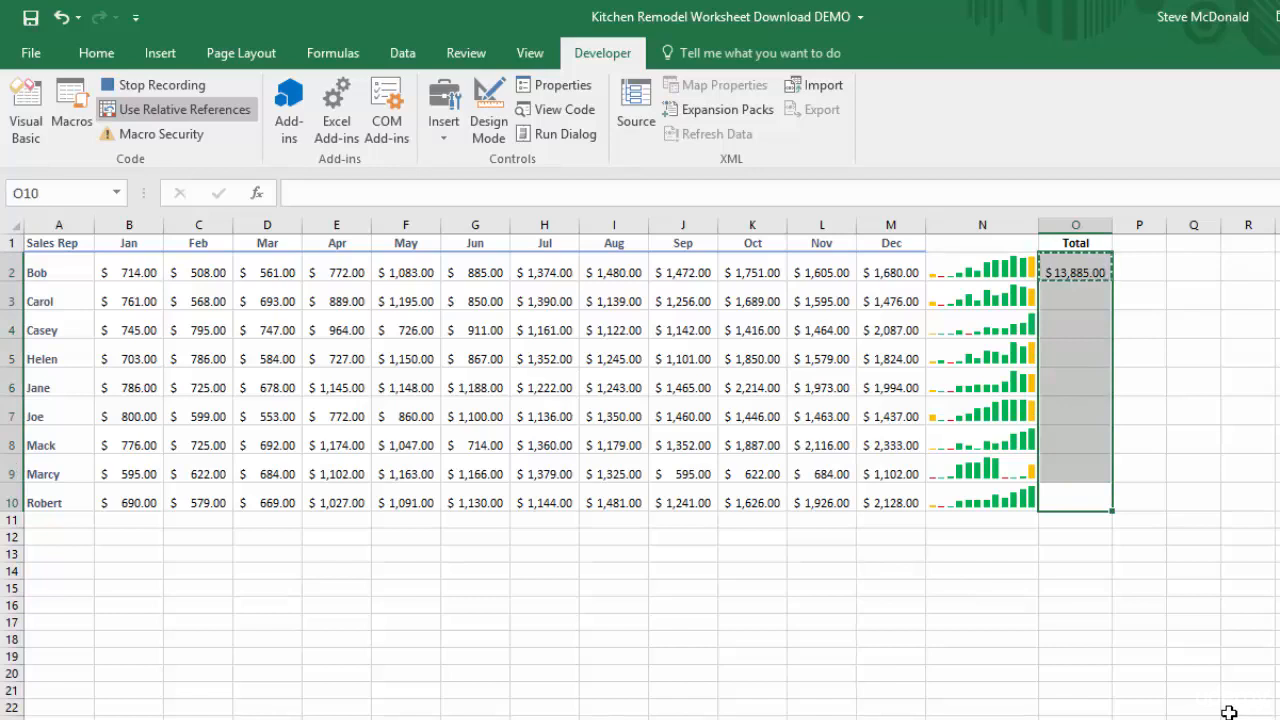
key("ctrl+v")
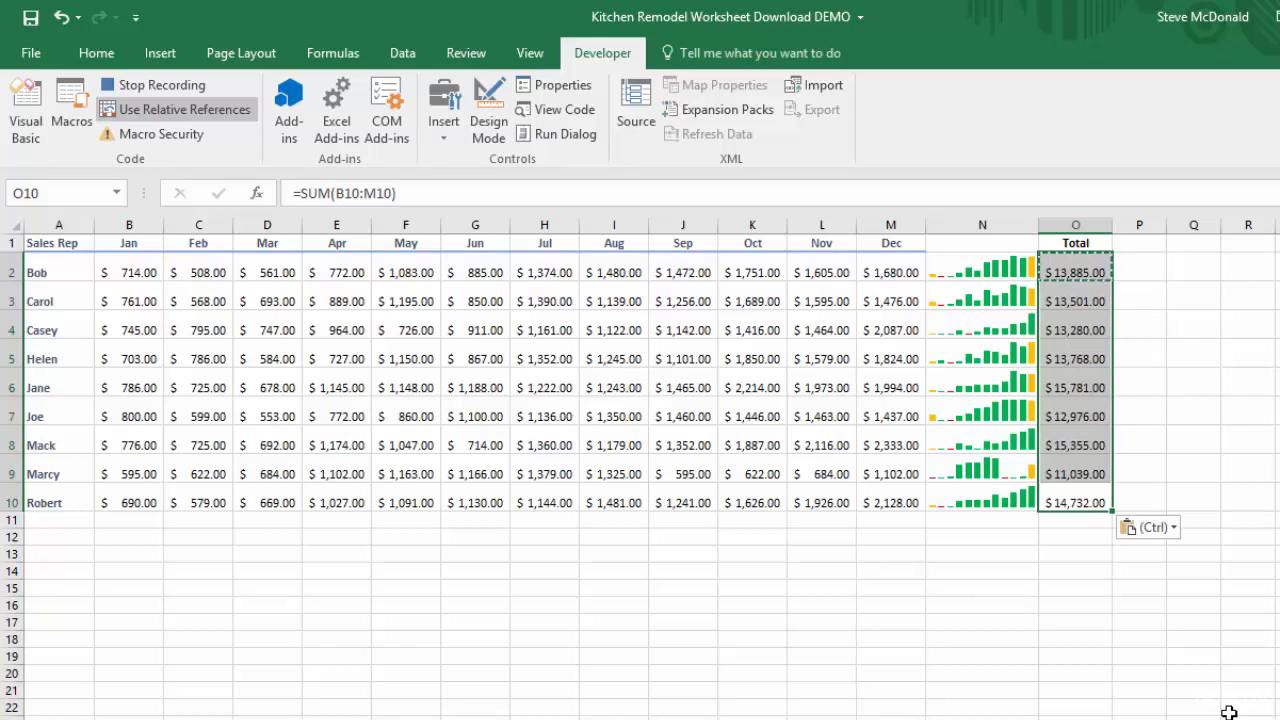
key("Escape")
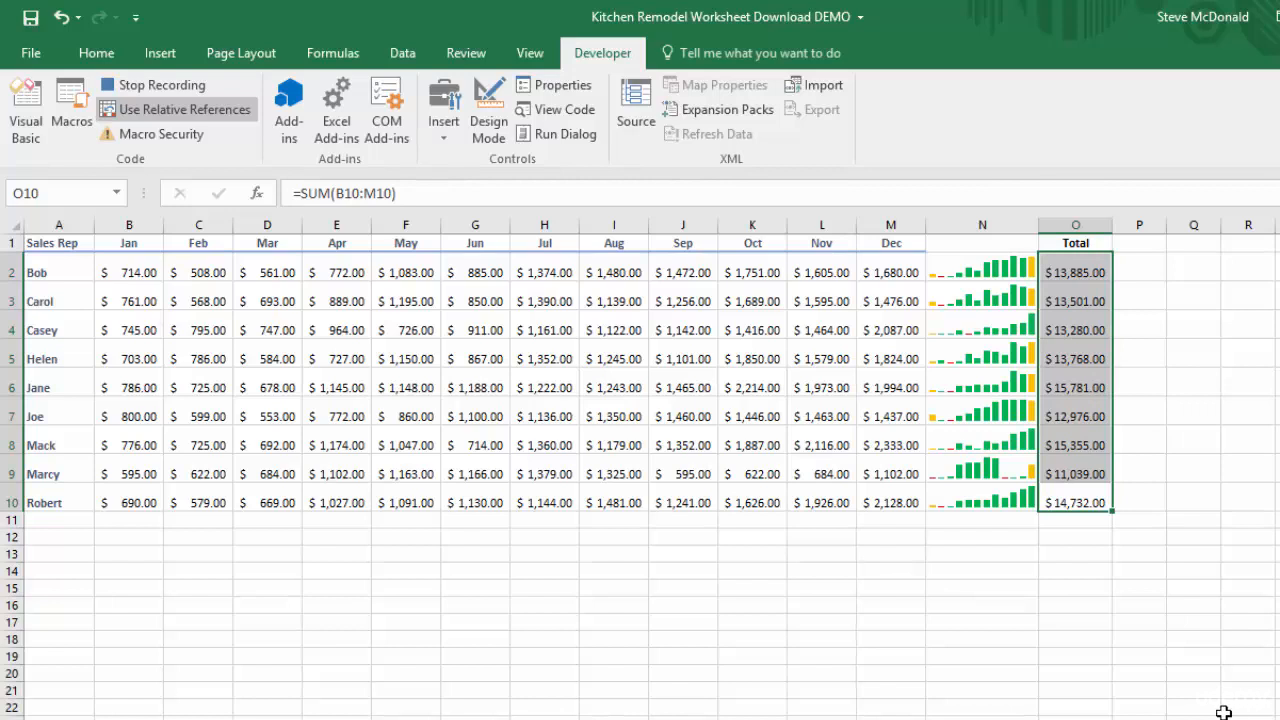
left_click(144, 84)
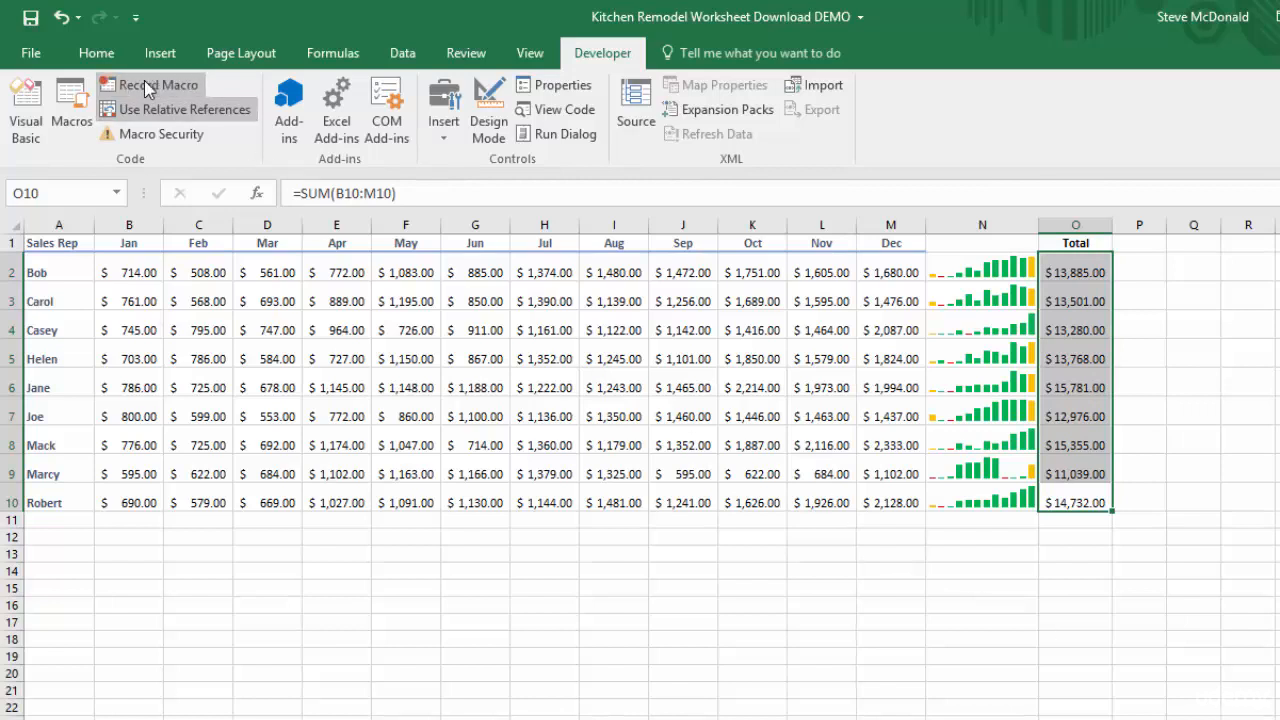
Delete the whole Total column O so the macro can be tested on the original data
left_click(1073, 222)
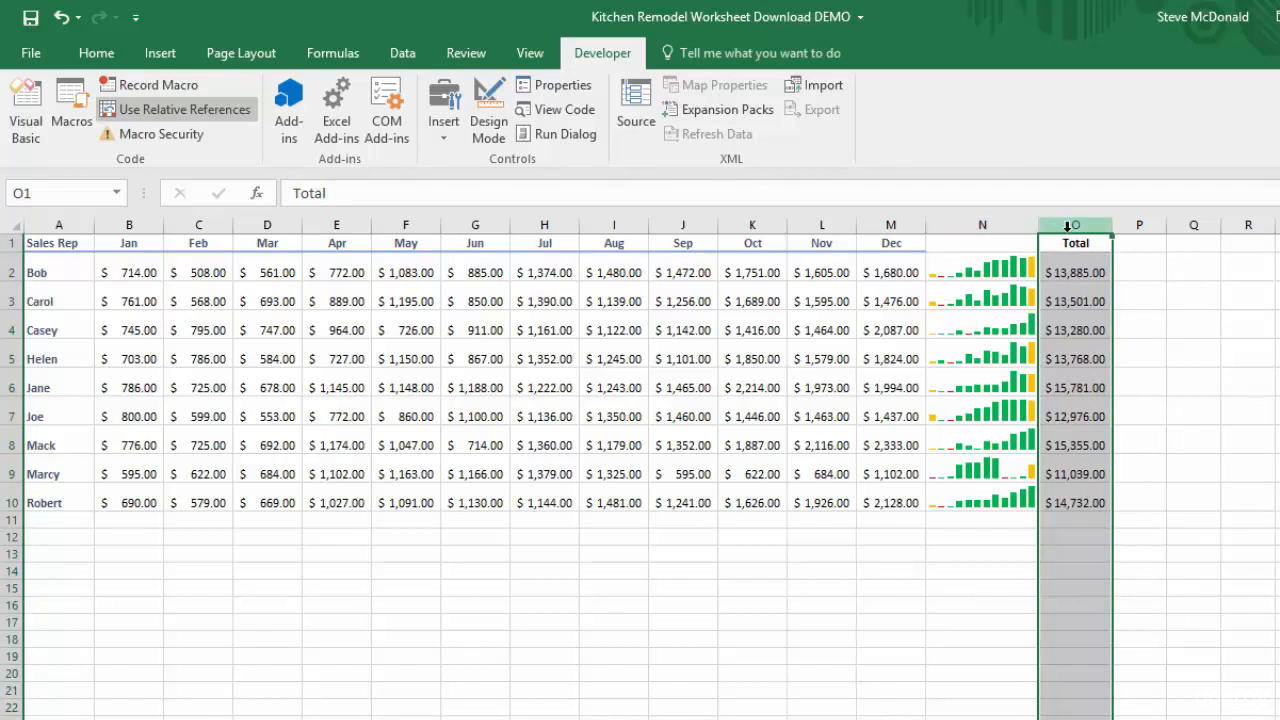
right_click(1067, 226)
left_click(1125, 406)
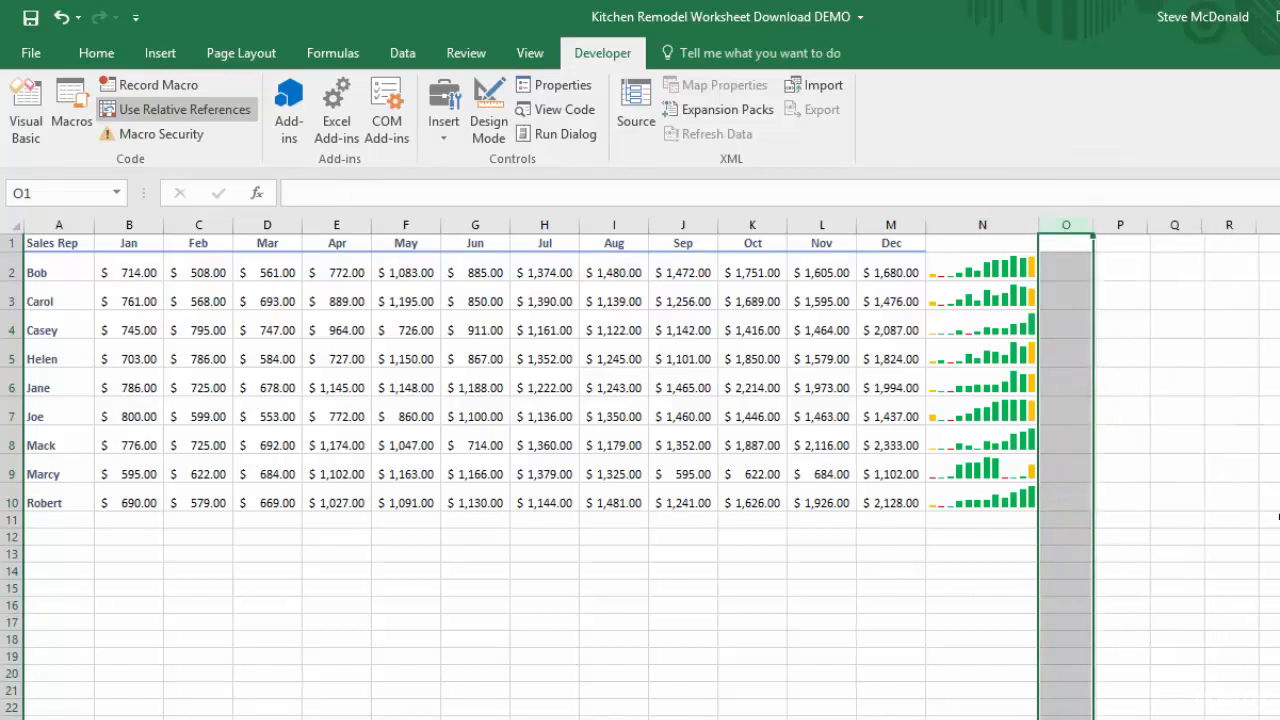
Run the SalesRepTotals macro with empty cell J16 selected and autofit the width of column O
left_click(680, 609)
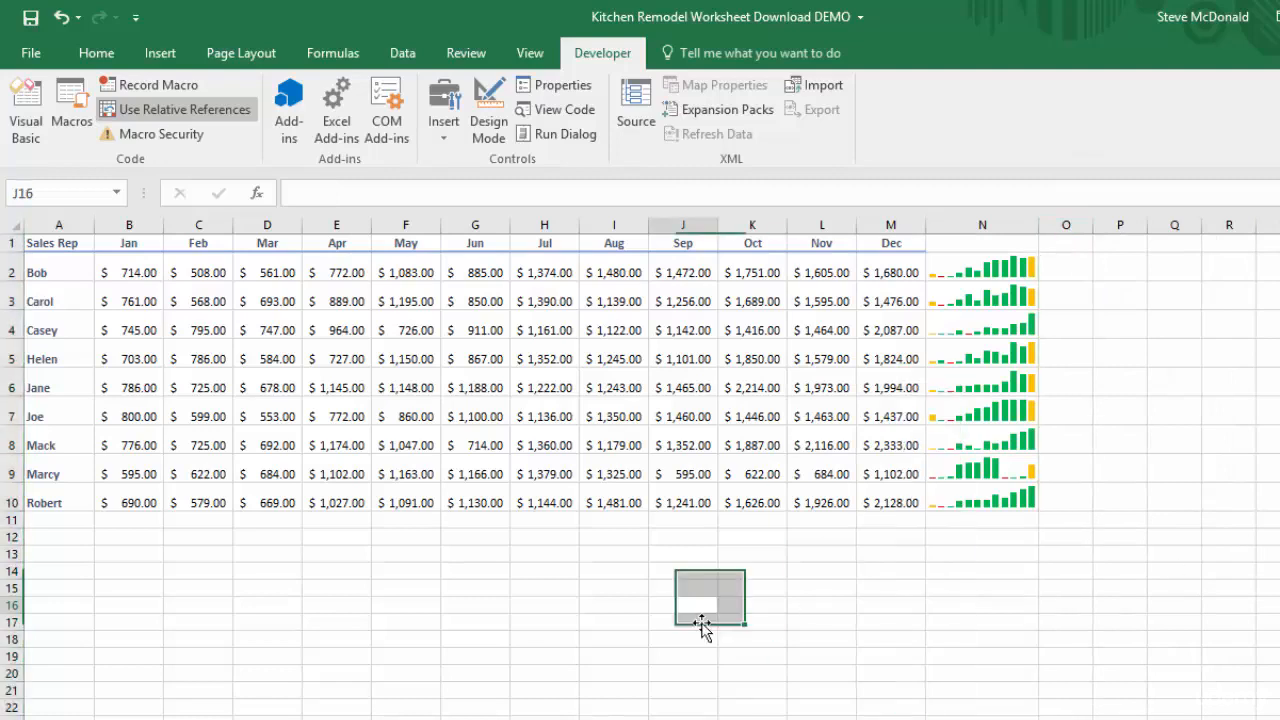
left_click(72, 103)
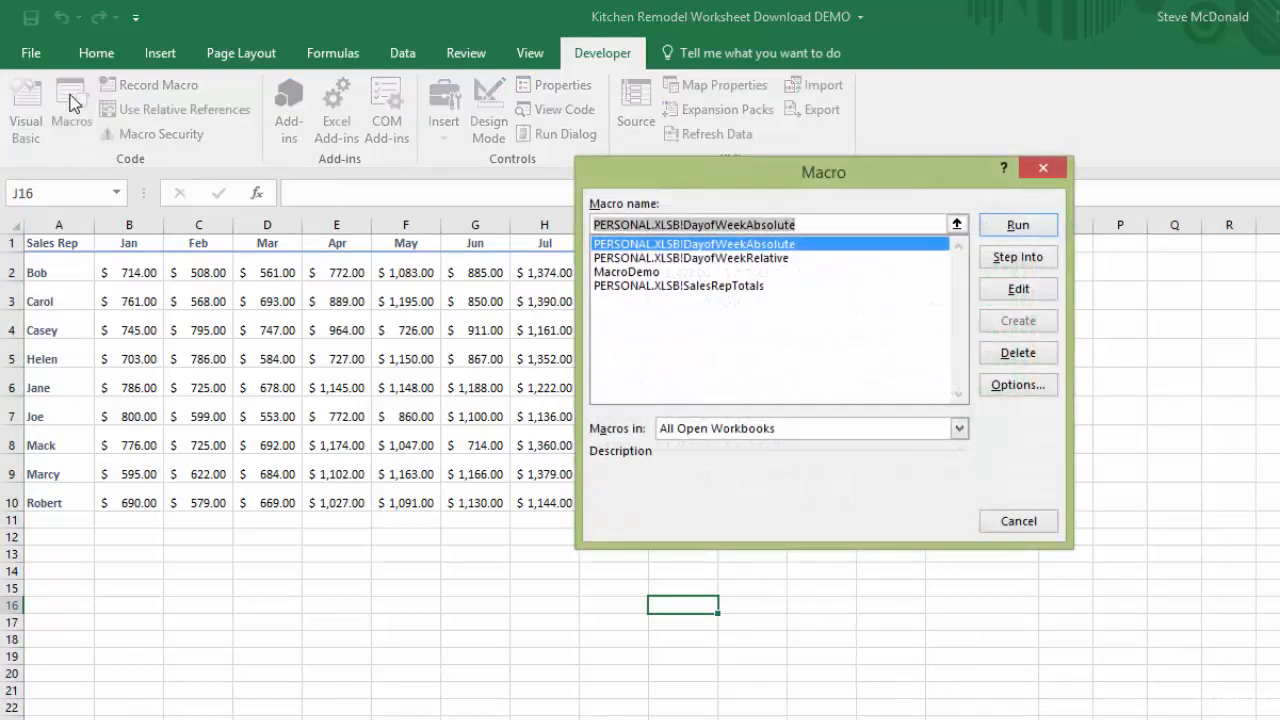
left_click(734, 288)
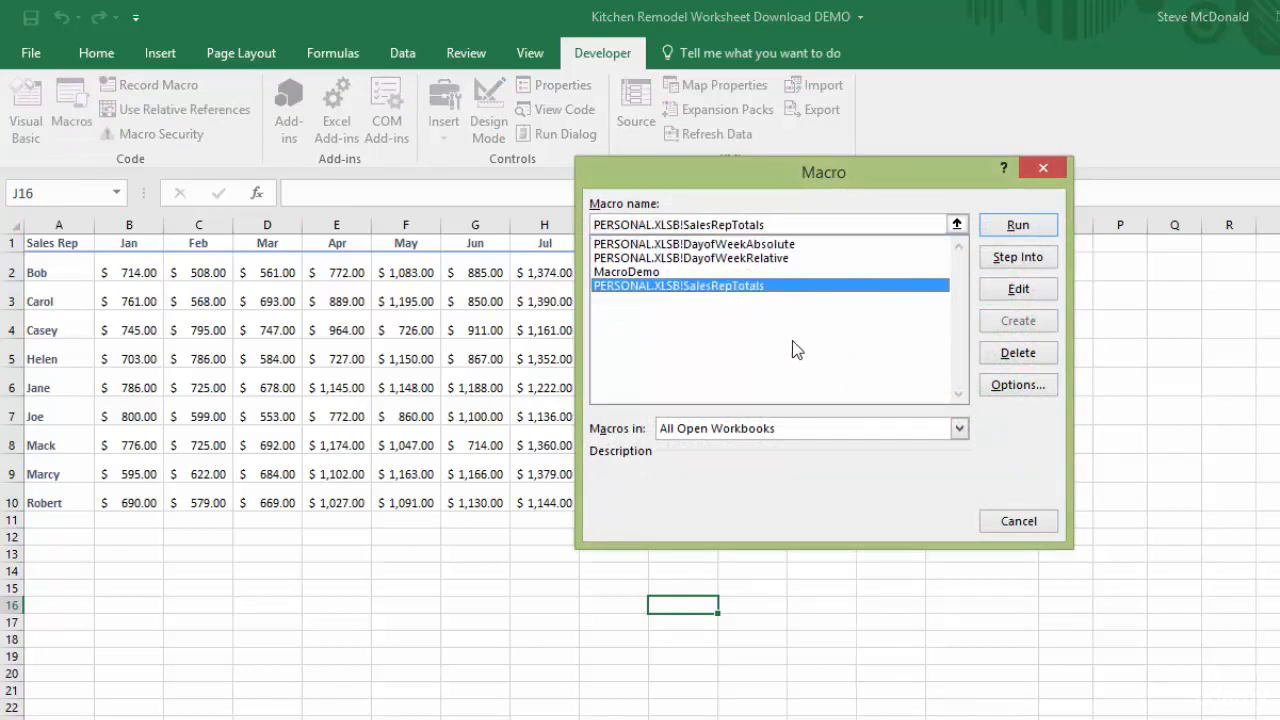
left_click(1026, 226)
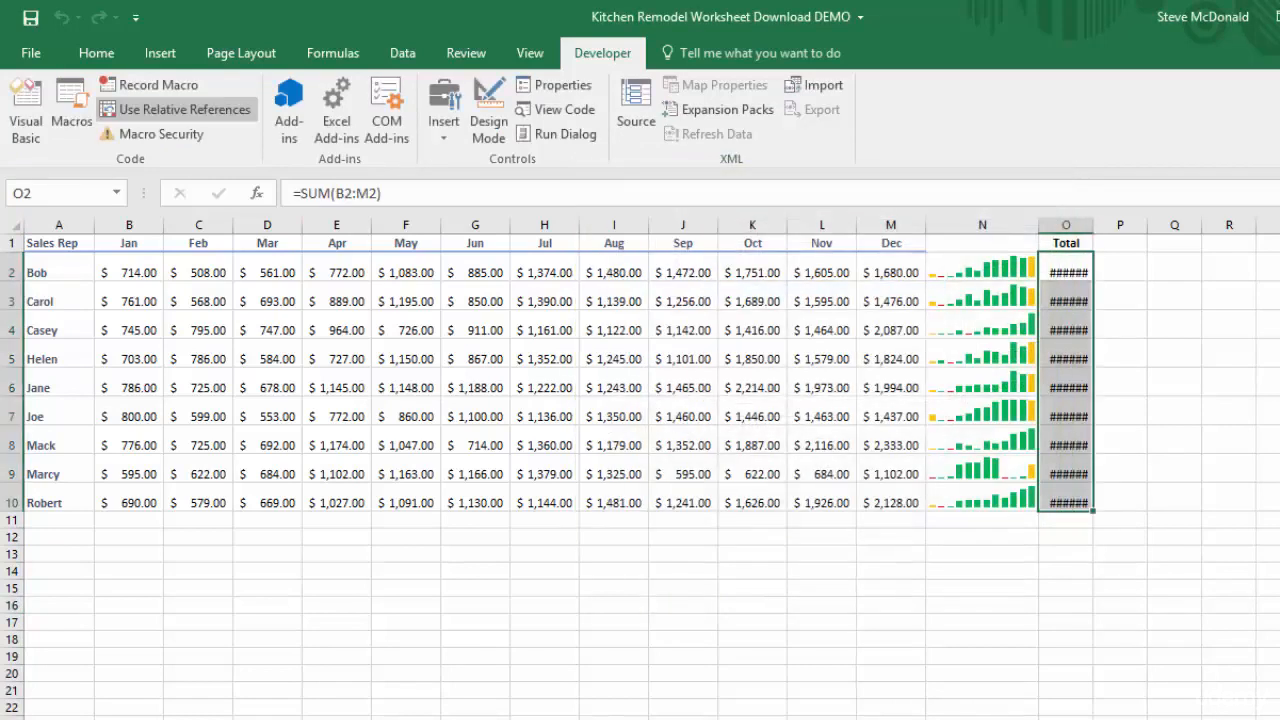
double_click(1094, 225)
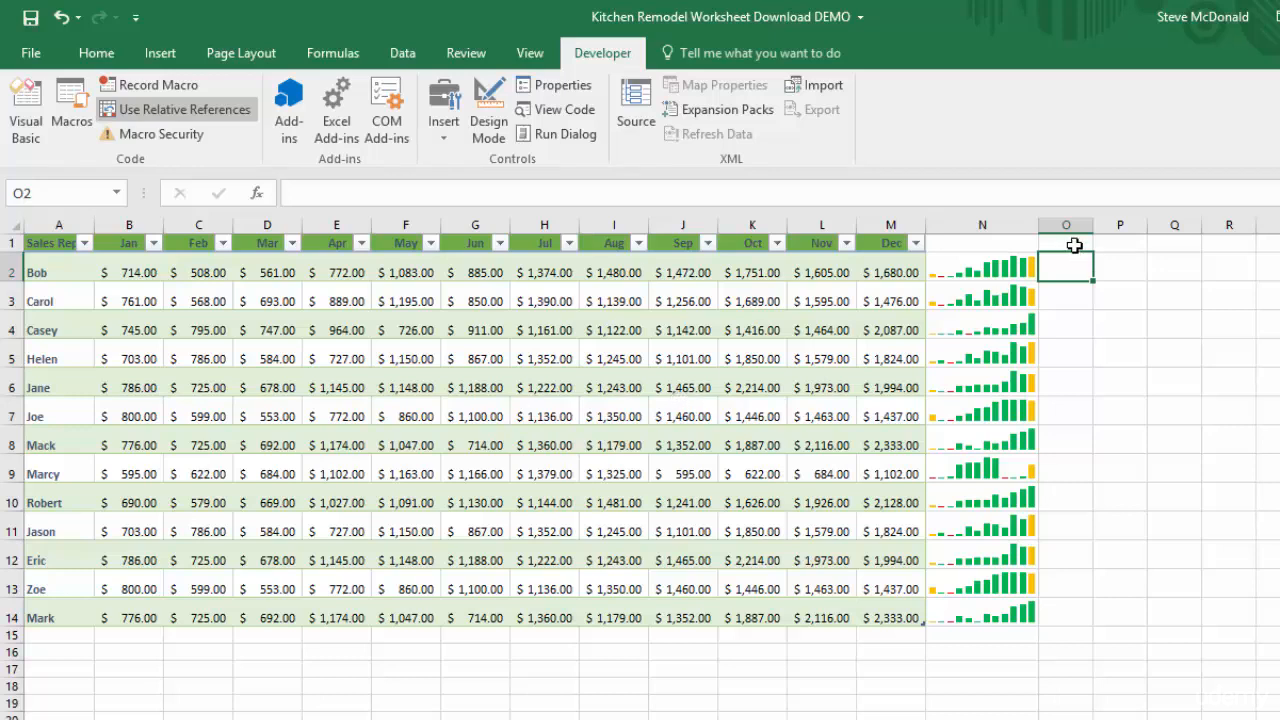
Run the SalesRepTotals macro on the longer, green-banded sales table with empty cell R10 selected and autofit column O
left_click(1254, 490)
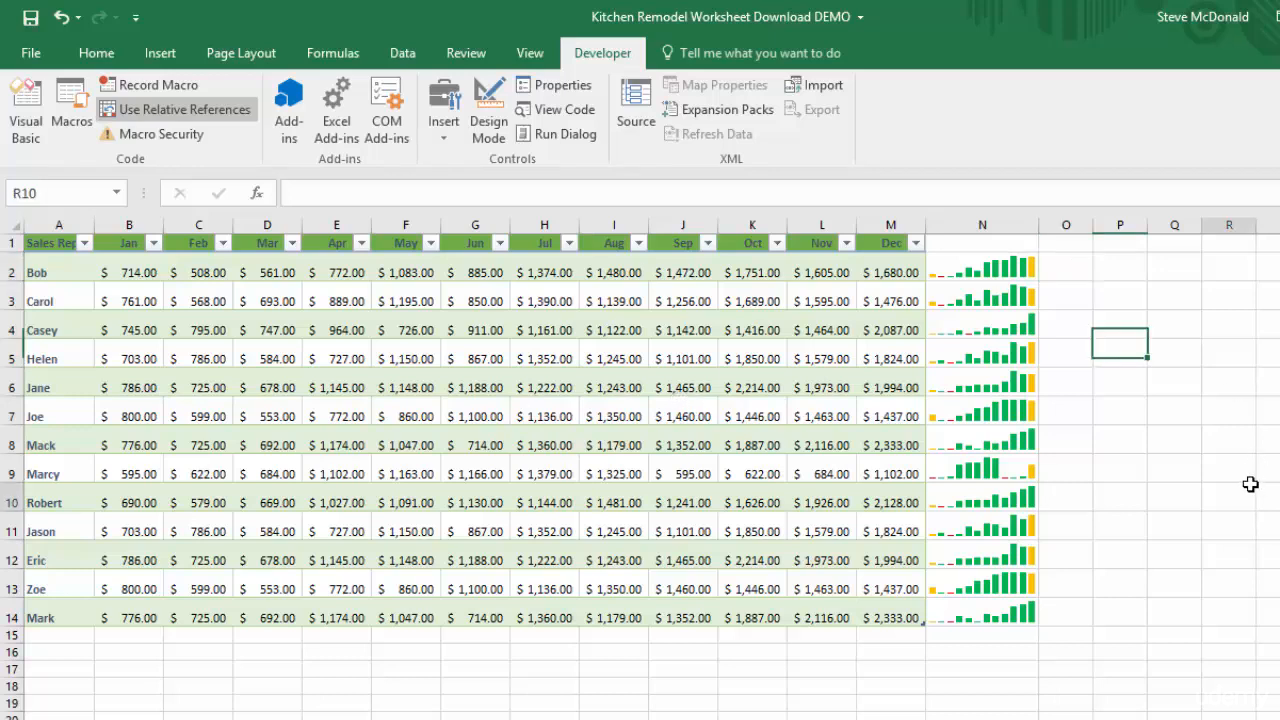
left_click(72, 110)
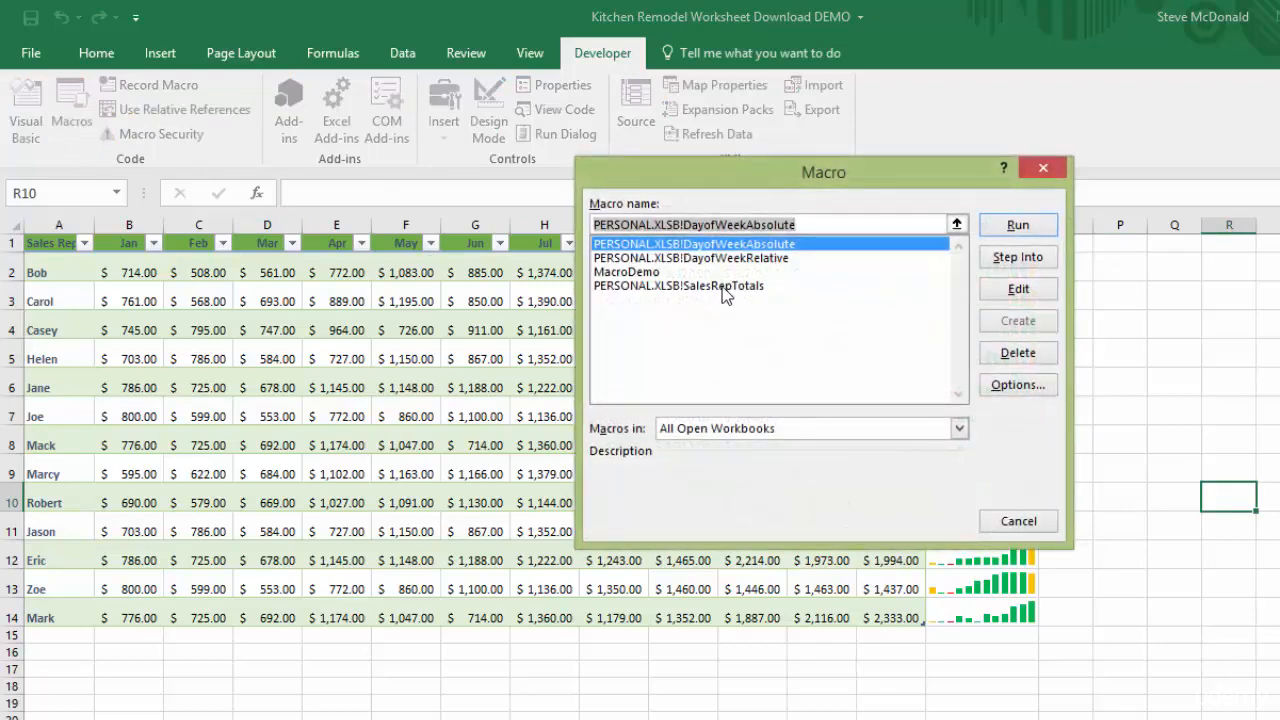
left_click(726, 287)
left_click(1018, 226)
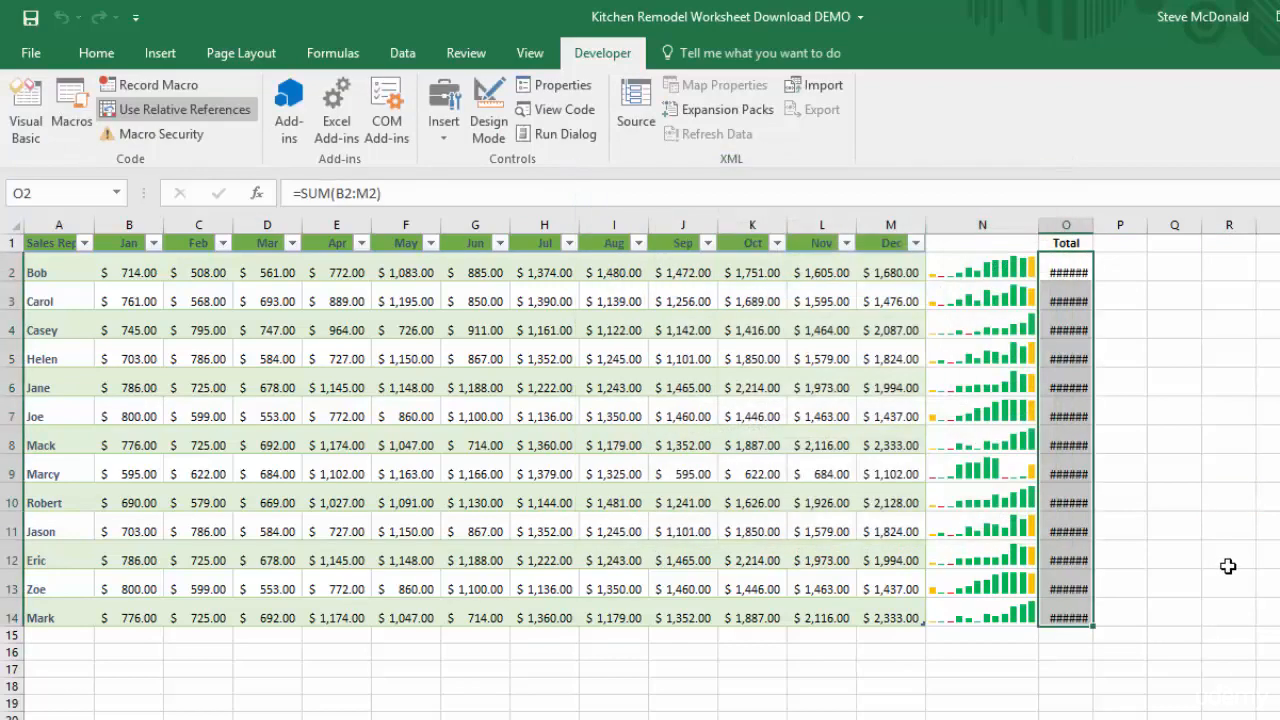
double_click(1094, 226)
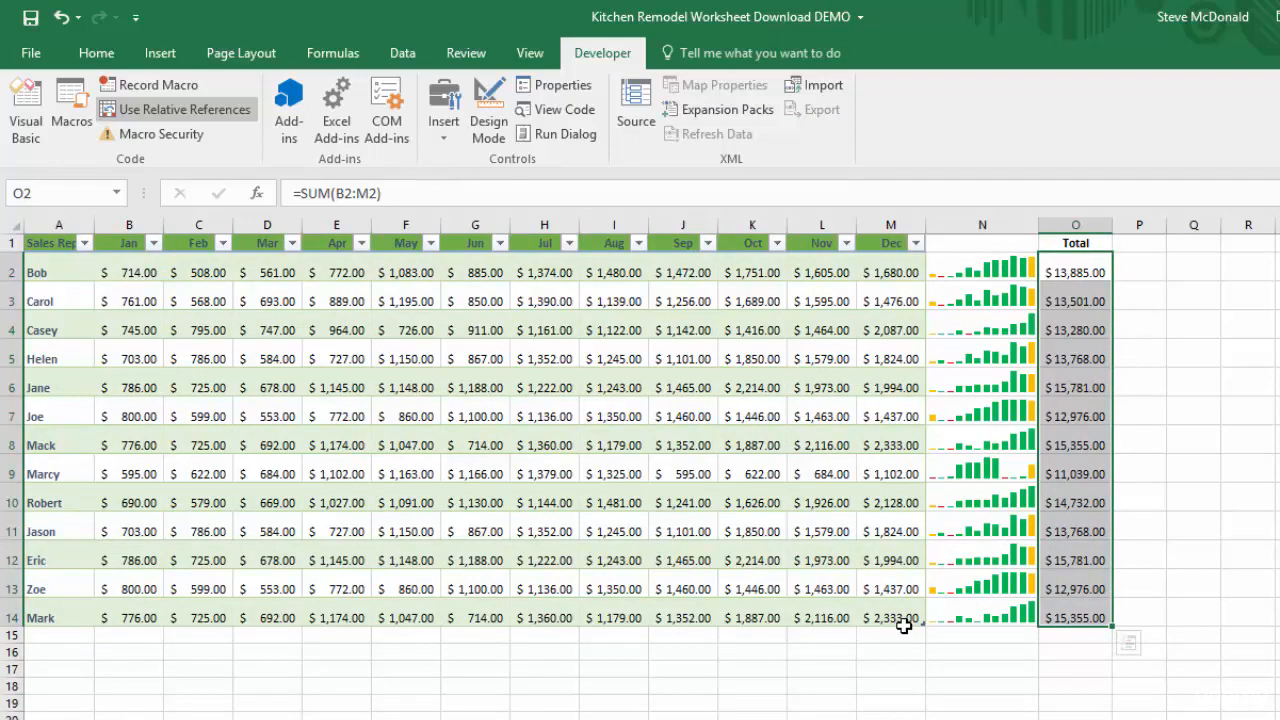
mouse_move(1080, 617)
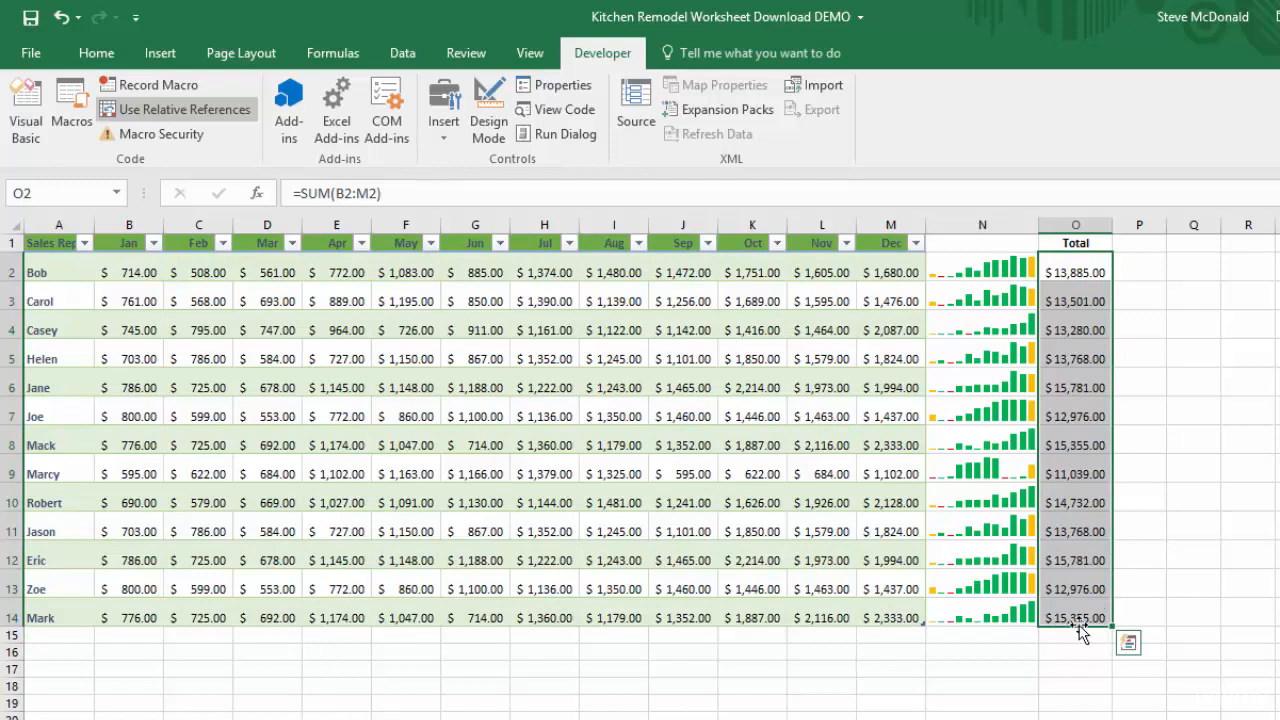